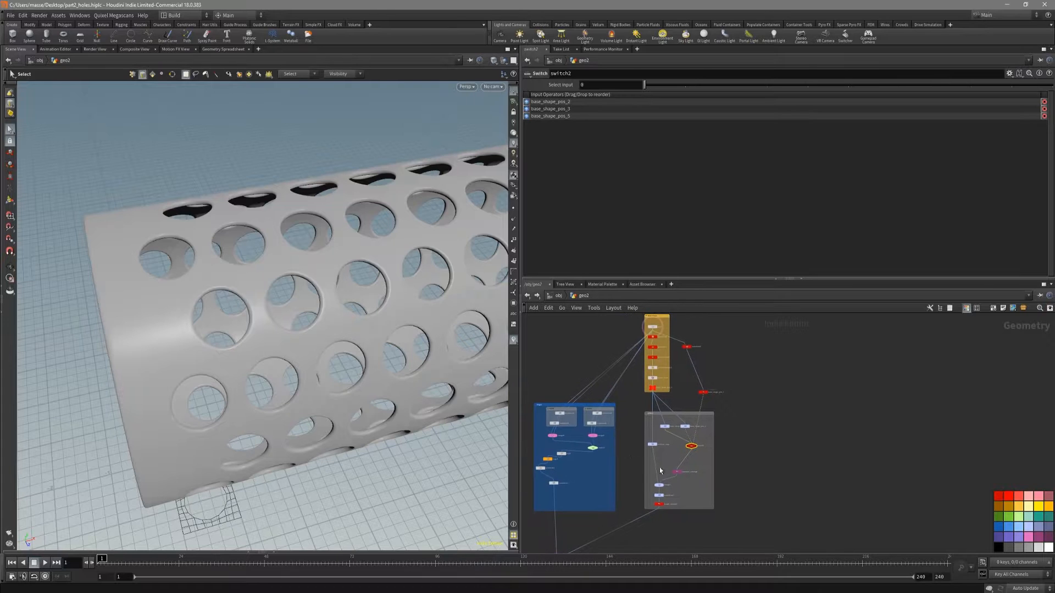
# Step: Rename the switch2 node in the patern box as master_switch
pyautogui.scroll(4, 675, 489)
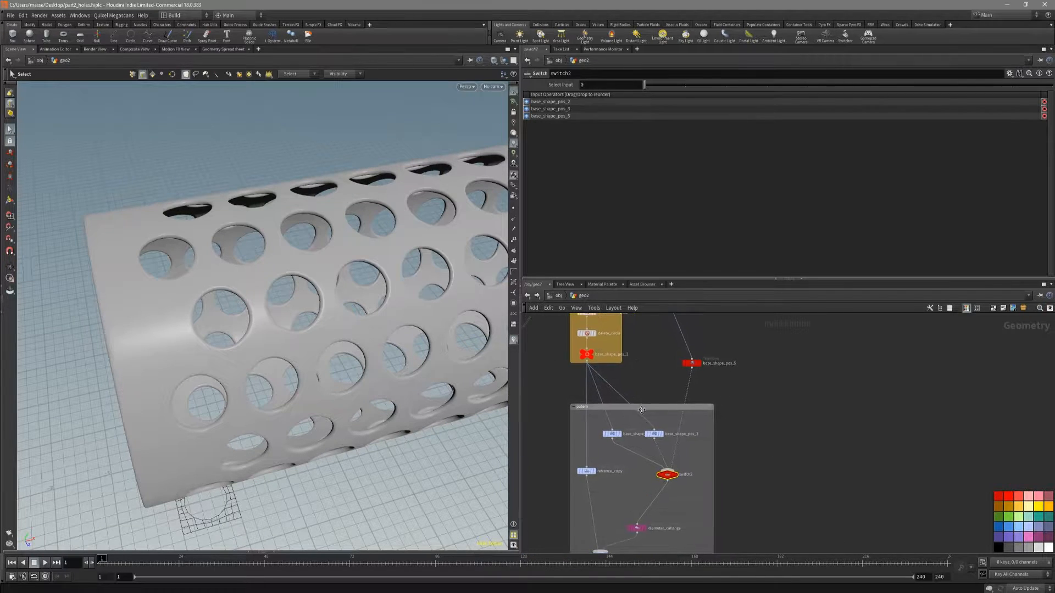
pyautogui.moveTo(329, 385)
pyautogui.keyDown('alt'); pyautogui.mouseDown()
pyautogui.moveTo(391, 379)
pyautogui.moveTo(404, 397)
pyautogui.moveTo(352, 379)
pyautogui.moveTo(339, 346)
pyautogui.mouseUp(); pyautogui.keyUp('alt')
pyautogui.hotkey('shift', 'w')
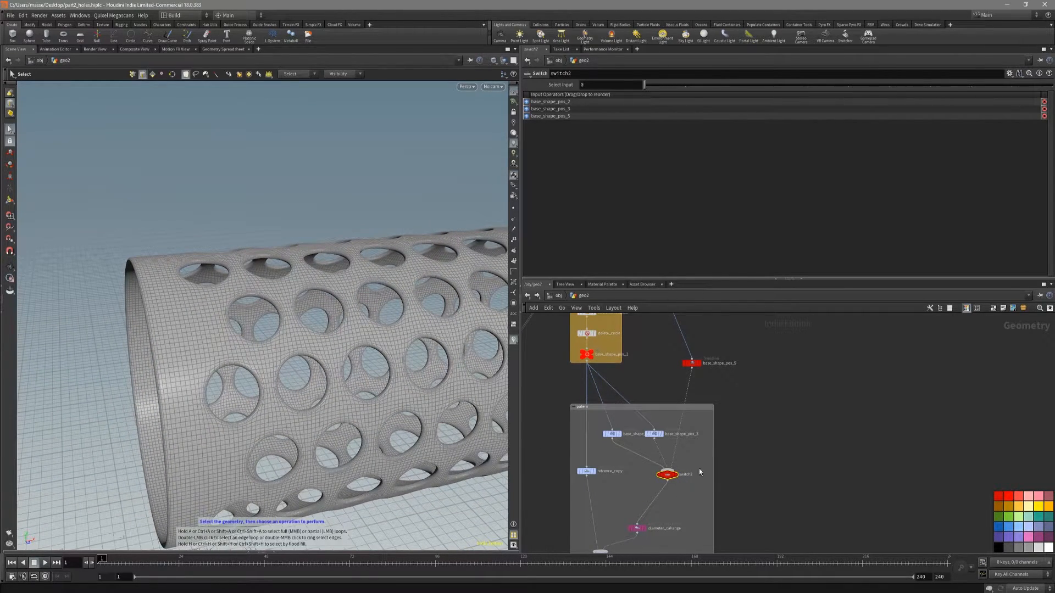
pyautogui.scroll(4, 697, 467)
pyautogui.doubleClick(686, 440)
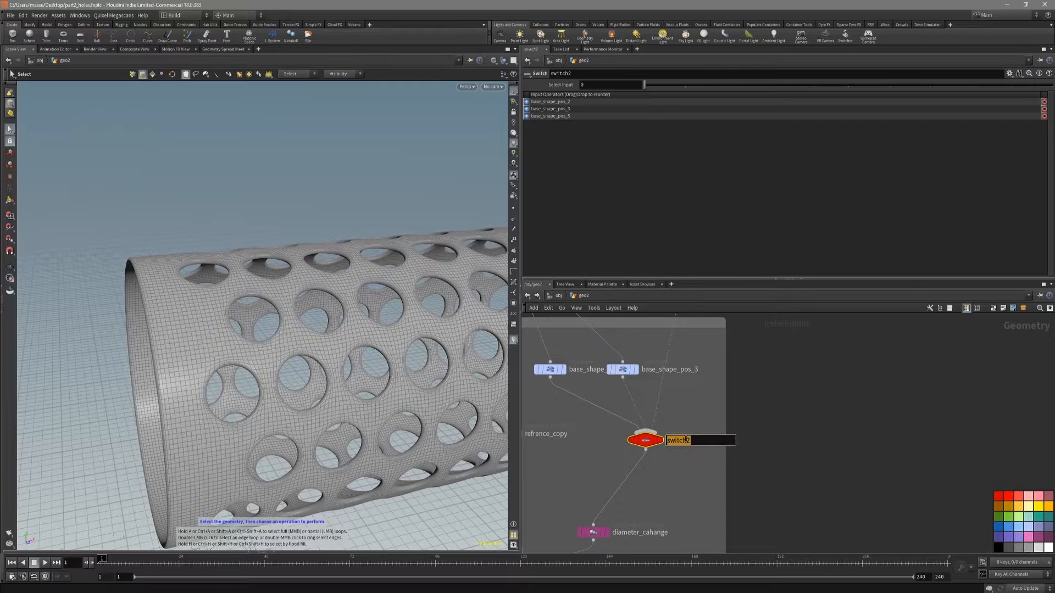
pyautogui.write('master_swith')
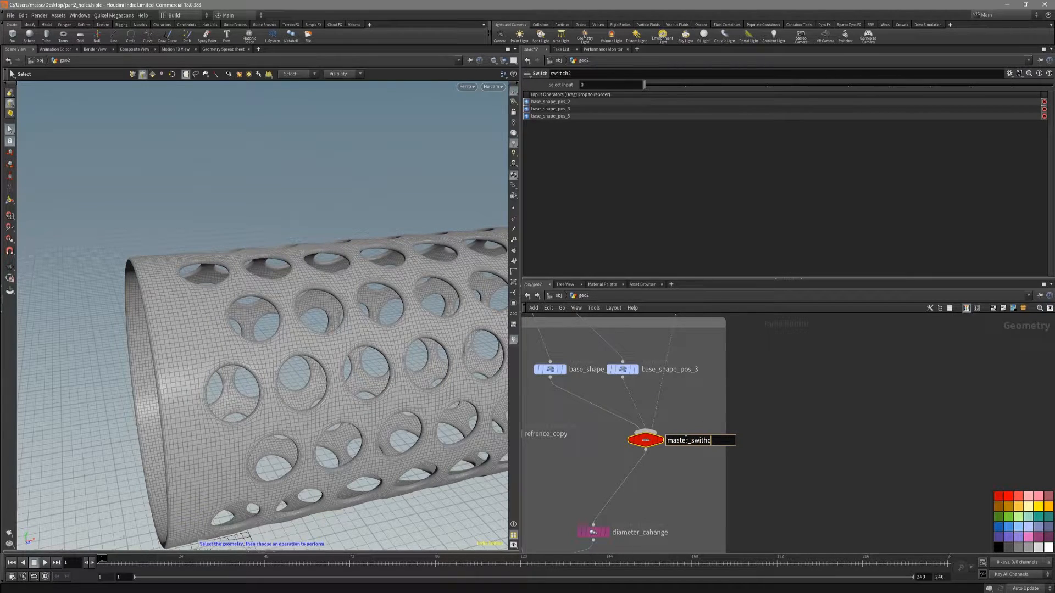
pyautogui.write('h')
pyautogui.press('Return')
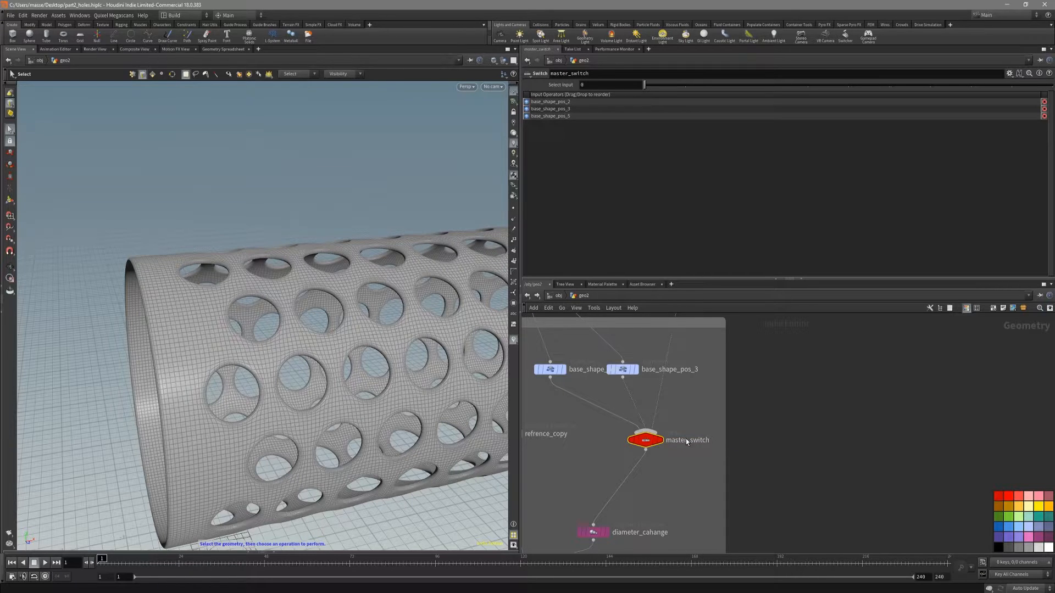
# Step: Examine the perforated tube from the left and front views in the current master_switch pattern
pyautogui.moveTo(663, 456)
pyautogui.moveTo(659, 85)
pyautogui.mouseDown()
pyautogui.moveTo(701, 85)
pyautogui.moveTo(642, 85)
pyautogui.mouseUp()
pyautogui.keyDown('alt'); pyautogui.moveTo(409, 245); pyautogui.dragTo(353, 292); pyautogui.keyUp('alt')
pyautogui.hotkey('space', '4')
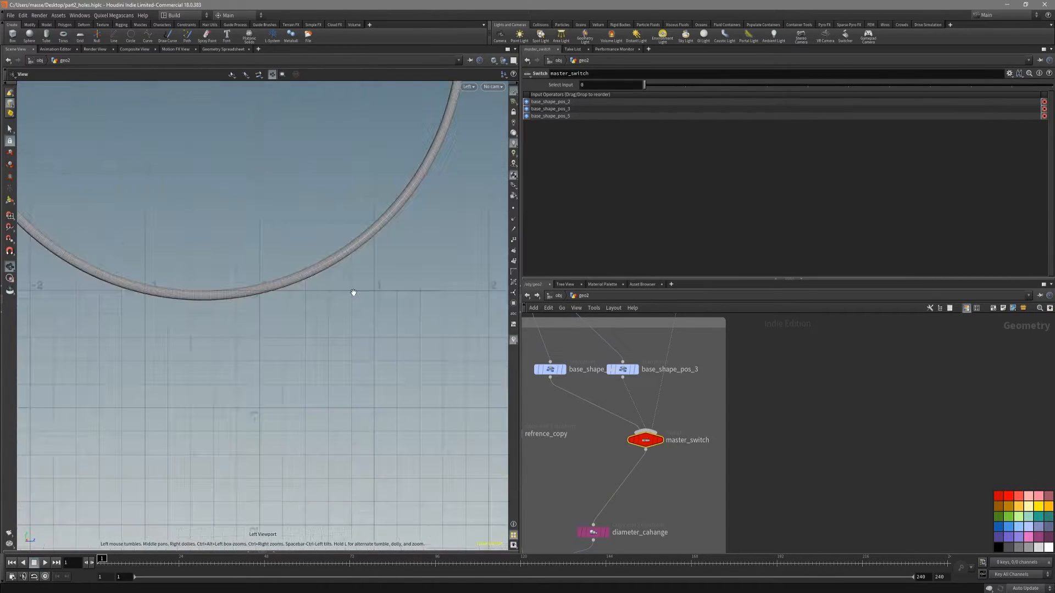
pyautogui.press('2')
pyautogui.hotkey('space', '3')
pyautogui.scroll(-3, 360, 290)
pyautogui.press('3')
pyautogui.press('2')
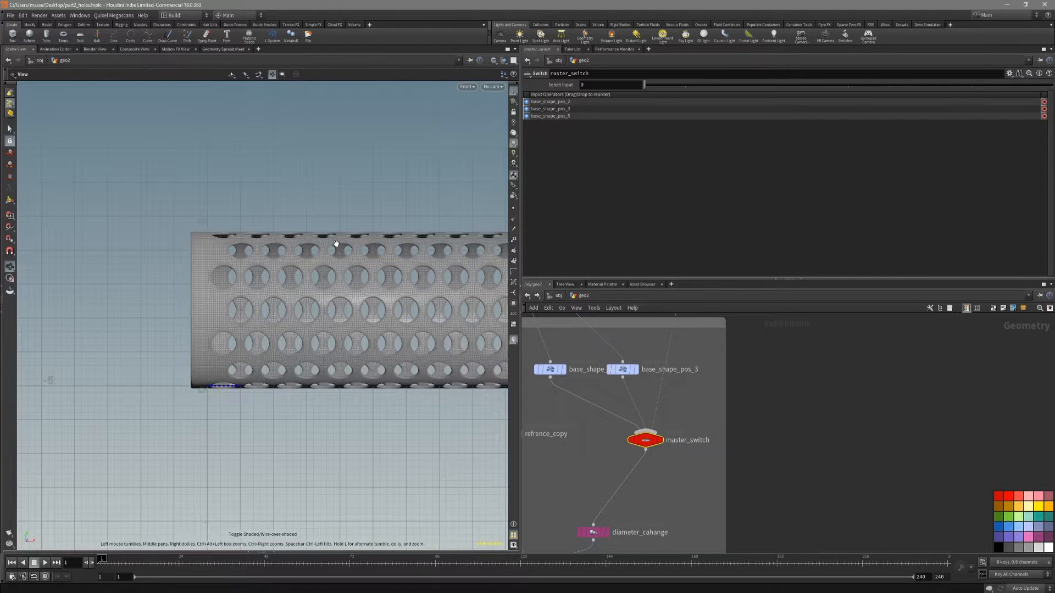
pyautogui.scroll(2, 337, 243)
# Step: Set master_switch's Select Input to 1 and then 2, and view the resulting hole pattern in perspective
pyautogui.moveTo(645, 86); pyautogui.dragTo(680, 86)
pyautogui.scroll(2, 219, 302)
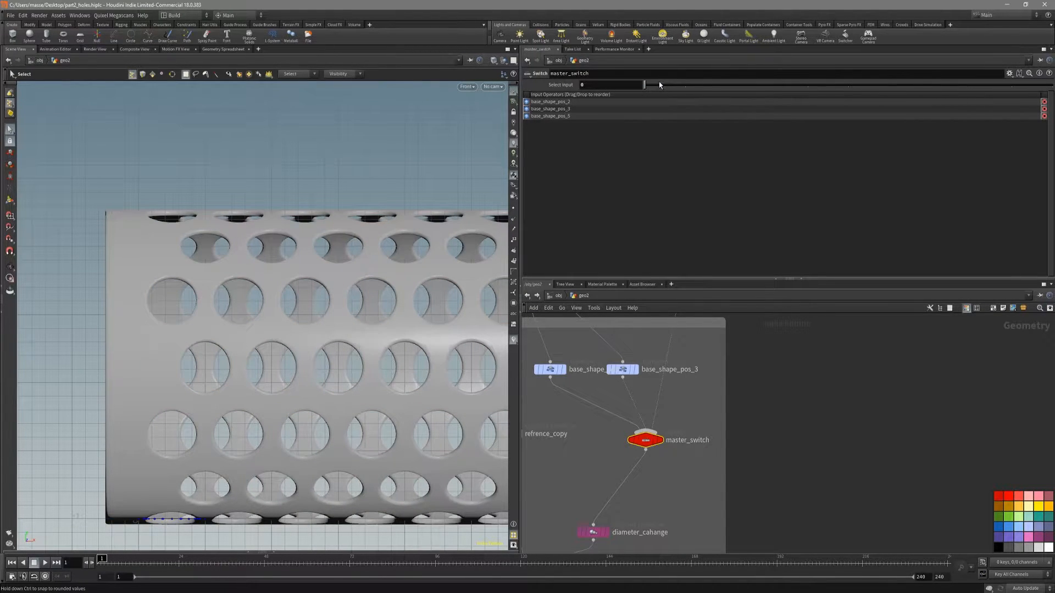
pyautogui.moveTo(660, 84)
pyautogui.mouseDown()
pyautogui.moveTo(683, 85)
pyautogui.moveTo(640, 86)
pyautogui.moveTo(685, 85)
pyautogui.mouseUp()
pyautogui.click(724, 86)
pyautogui.press('Escape')
pyautogui.moveTo(355, 193); pyautogui.dragTo(430, 282)
pyautogui.keyDown('alt'); pyautogui.moveTo(431, 283); pyautogui.dragTo(316, 226, button='middle'); pyautogui.keyUp('alt')
pyautogui.keyDown('alt'); pyautogui.moveTo(316, 225); pyautogui.dragTo(278, 266); pyautogui.keyUp('alt')
# Step: Select the base_shape_pos_2 transform in the patern box to examine its placement relative to the tube
pyautogui.scroll(-3, 682, 453)
pyautogui.moveTo(612, 448); pyautogui.dragTo(621, 478, button='middle')
pyautogui.scroll(2, 624, 461)
pyautogui.moveTo(587, 447); pyautogui.dragTo(605, 497, button='middle')
pyautogui.moveTo(651, 387)
pyautogui.mouseDown(button='middle')
pyautogui.moveTo(625, 433)
pyautogui.moveTo(650, 391)
pyautogui.mouseUp(button='middle')
pyautogui.scroll(-2, 627, 433)
pyautogui.scroll(3, 625, 444)
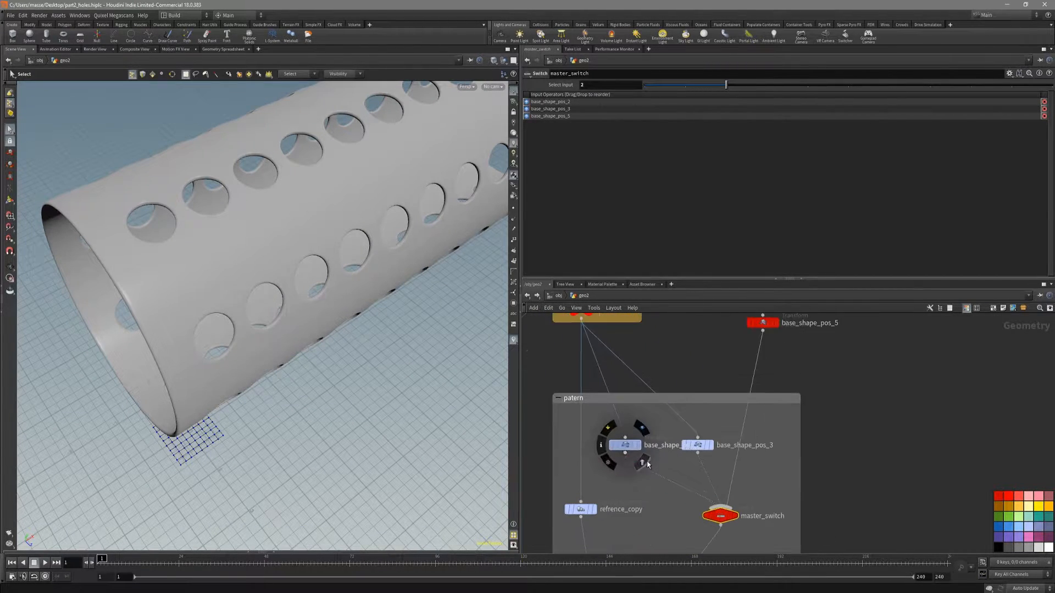
pyautogui.click(642, 464)
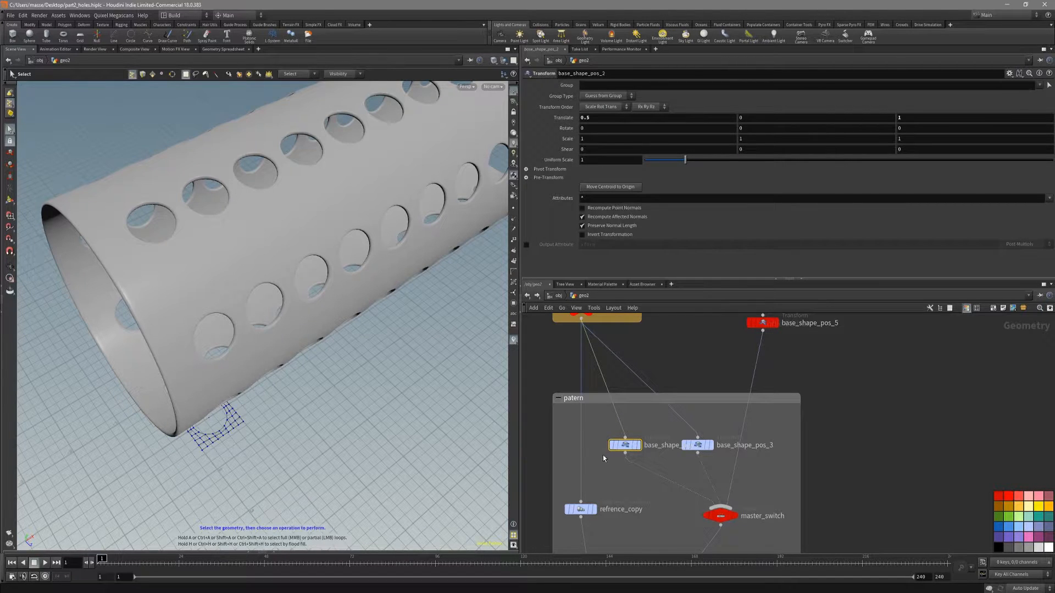
# Step: Display refrence_copy in the top view and compare its column of shapes with base_shape_pos_2
pyautogui.moveTo(605, 490); pyautogui.dragTo(611, 454, button='middle')
pyautogui.click(586, 474)
pyautogui.click(600, 473)
pyautogui.press('space')
pyautogui.moveTo(307, 465); pyautogui.dragTo(375, 325, button='middle')
pyautogui.hotkey('space', '2')
pyautogui.scroll(3, 373, 353)
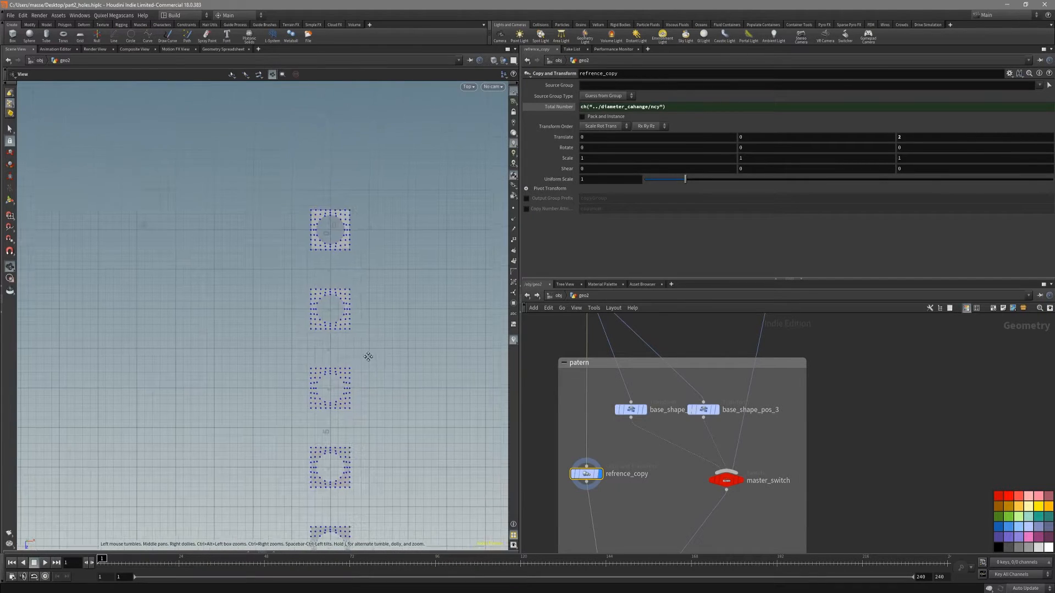
pyautogui.scroll(2, 372, 352)
pyautogui.moveTo(659, 379); pyautogui.dragTo(629, 424)
pyautogui.moveTo(569, 398); pyautogui.dragTo(541, 418, button='middle')
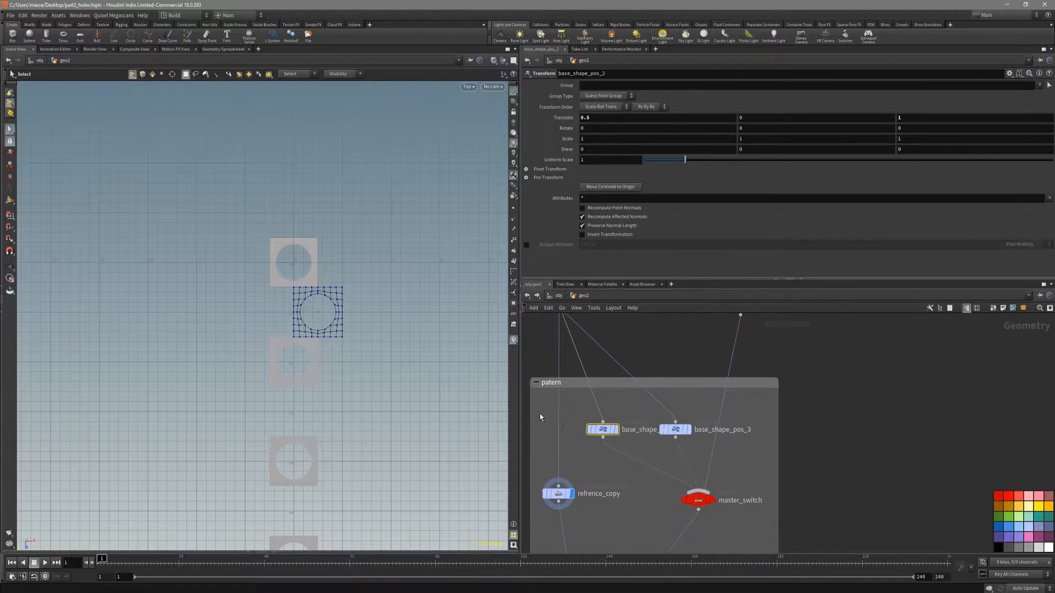
# Step: Move the base_shape_pos_5 node closer to the patern box and narrow the box around its nodes
pyautogui.moveTo(702, 343); pyautogui.dragTo(693, 403, button='middle')
pyautogui.click(702, 382)
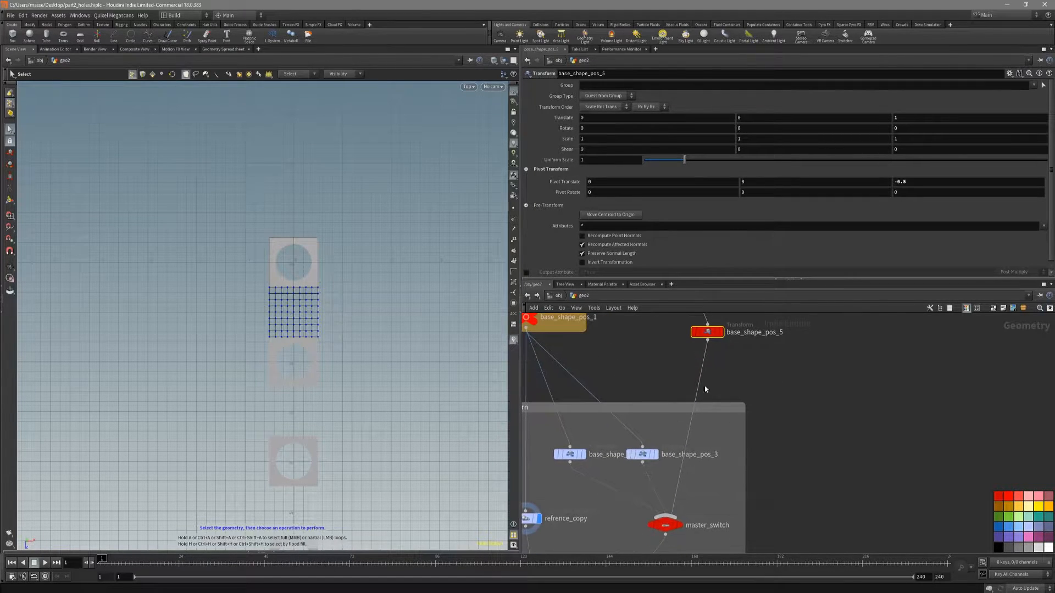
pyautogui.moveTo(708, 333); pyautogui.dragTo(722, 373)
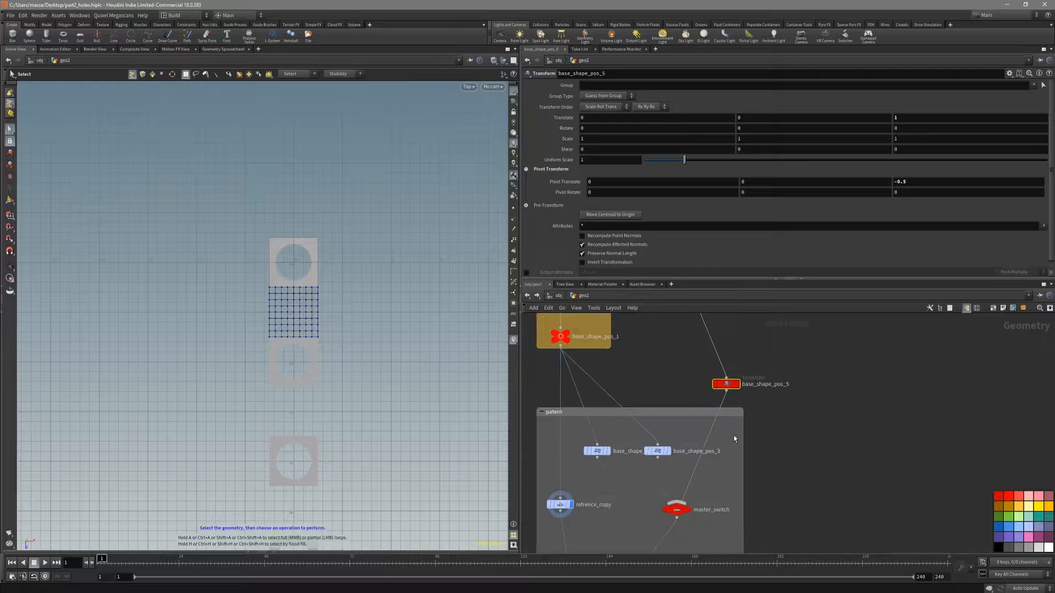
pyautogui.scroll(-3, 711, 439)
pyautogui.click(650, 453)
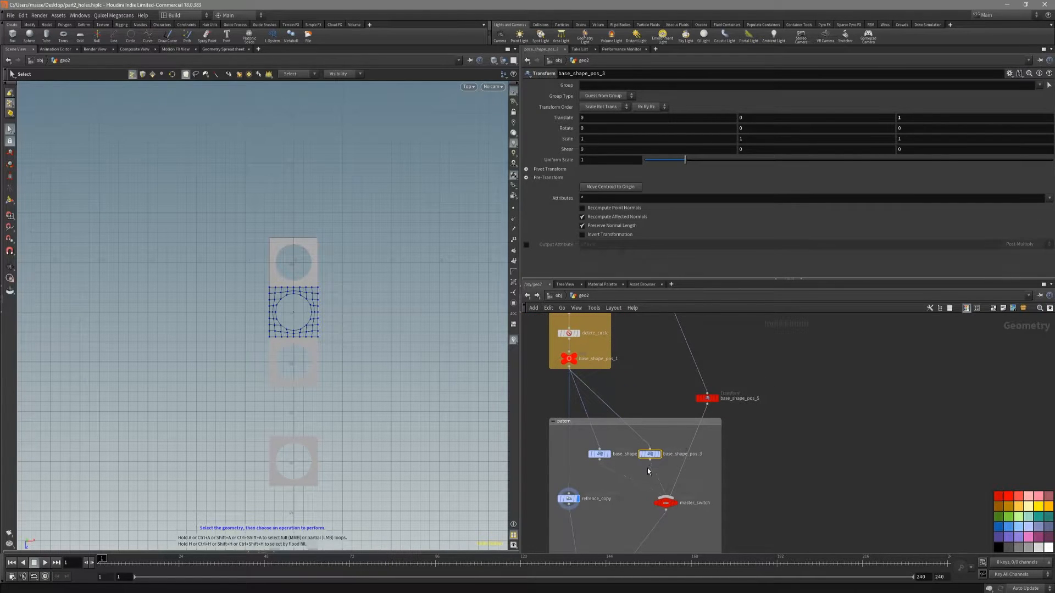
pyautogui.moveTo(721, 484); pyautogui.dragTo(702, 485)
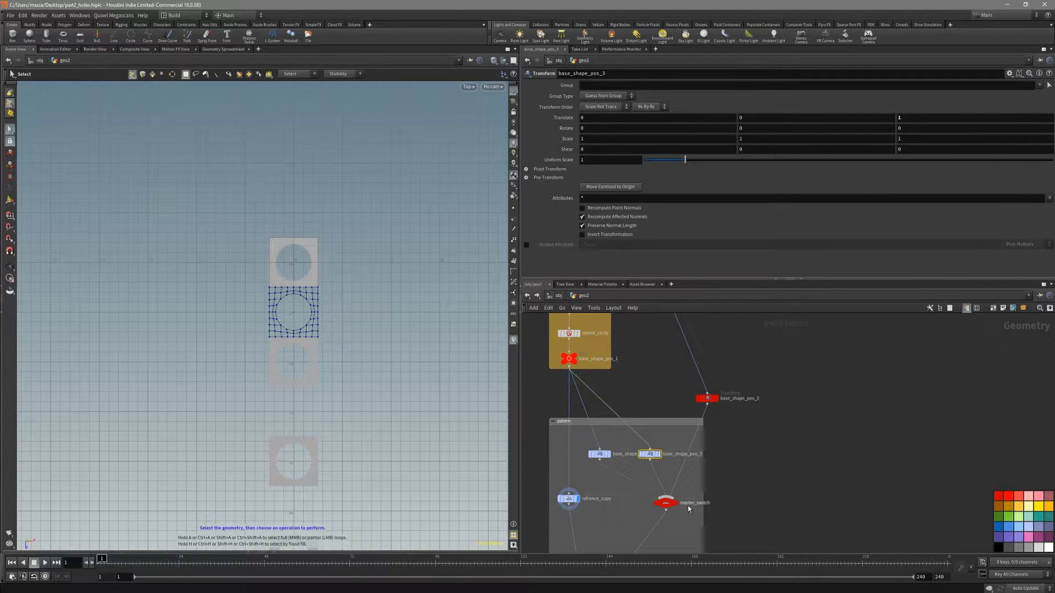
# Step: Compare the base_shape_pos_5 and base_shape_pos_3 shapes that feed master_switch
pyautogui.click(669, 506)
pyautogui.moveTo(721, 441); pyautogui.dragTo(717, 343, button='middle')
pyautogui.scroll(3, 717, 343)
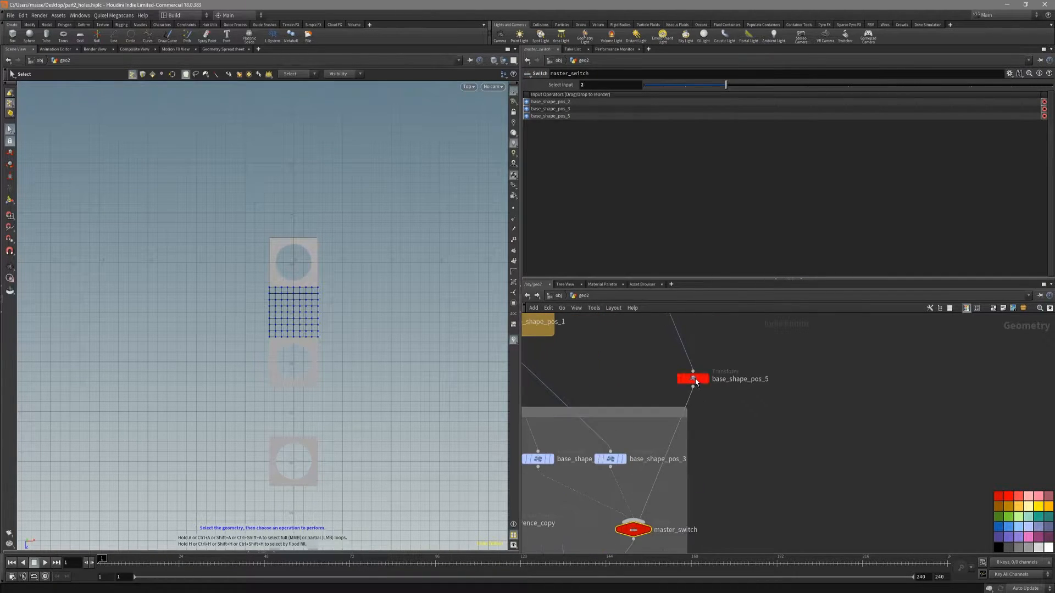
pyautogui.click(694, 378)
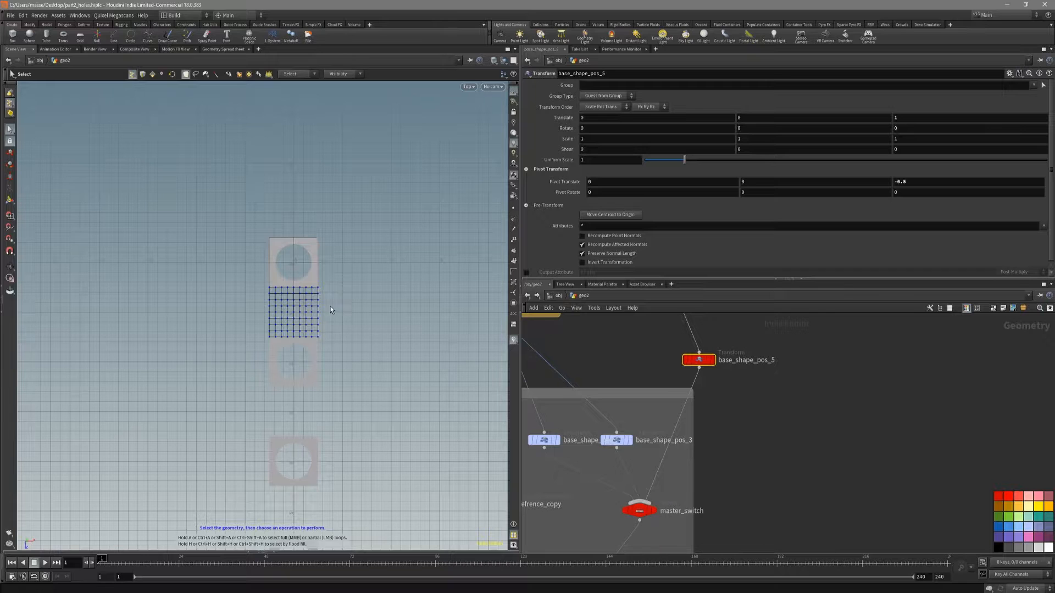
pyautogui.click(617, 441)
pyautogui.scroll(-5, 662, 493)
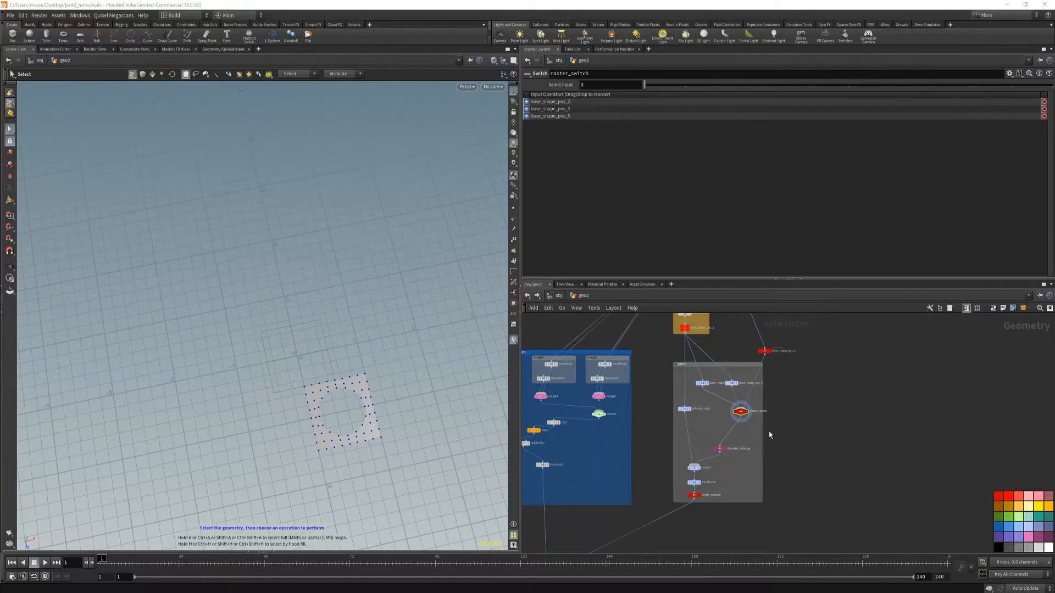
# Step: Display the final subdivide3 node at the end of the network and orbit to the tube's end
pyautogui.scroll(5, 786, 439)
pyautogui.moveTo(786, 439); pyautogui.dragTo(882, 465, button='middle')
pyautogui.scroll(-6, 631, 442)
pyautogui.moveTo(619, 440); pyautogui.dragTo(667, 428, button='middle')
pyautogui.moveTo(675, 506); pyautogui.dragTo(681, 406, button='middle')
pyautogui.scroll(1, 682, 406)
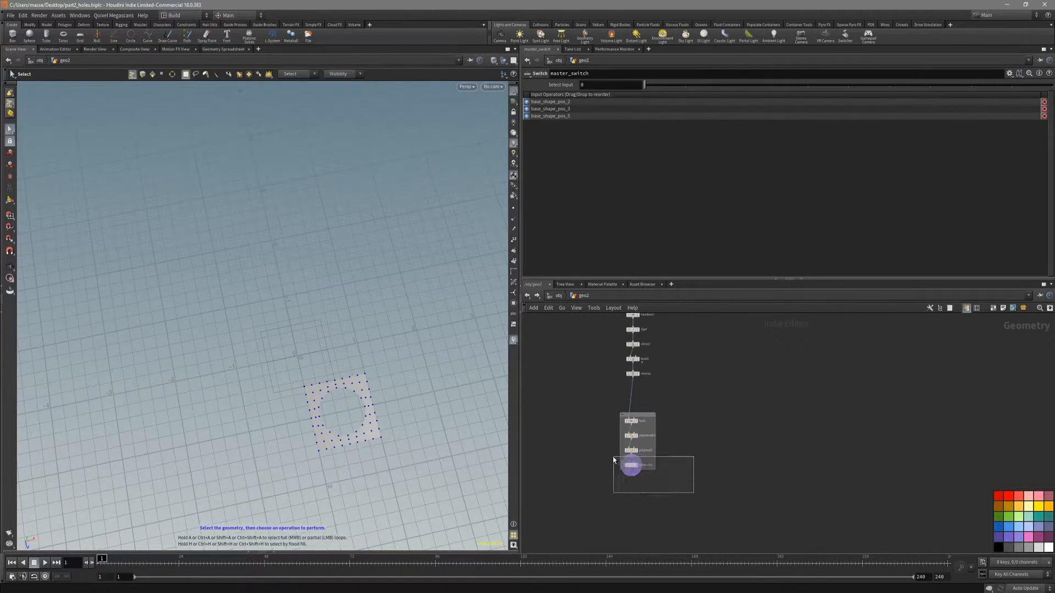
pyautogui.moveTo(614, 457); pyautogui.dragTo(613, 456)
pyautogui.press('r')
pyautogui.keyDown('alt'); pyautogui.moveTo(335, 351); pyautogui.dragTo(363, 426); pyautogui.keyUp('alt')
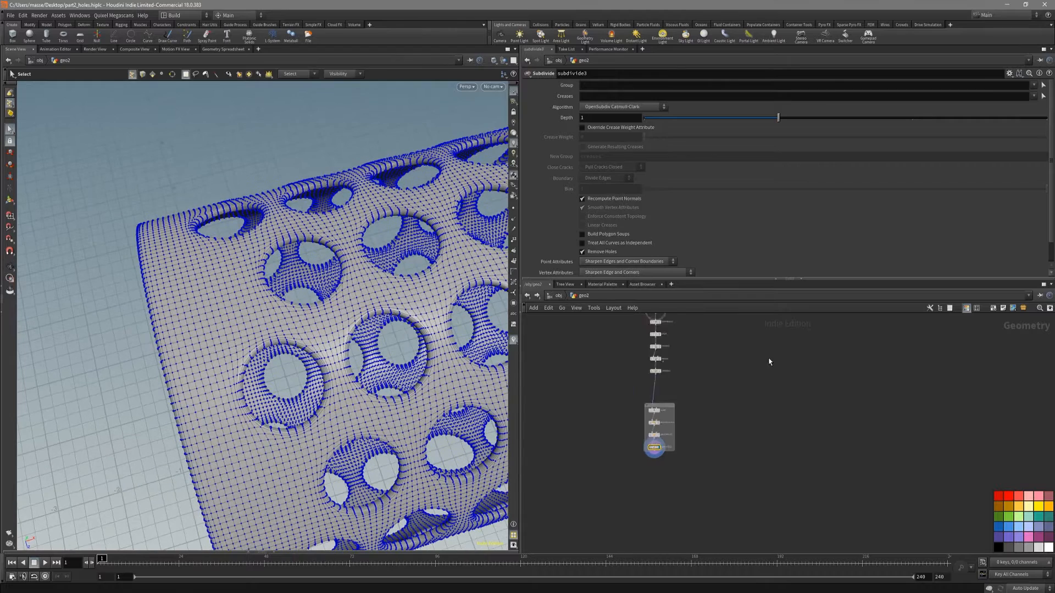
# Step: Copy the Select Input parameter of master_switch
pyautogui.moveTo(769, 361); pyautogui.dragTo(717, 455, button='middle')
pyautogui.moveTo(684, 375); pyautogui.dragTo(696, 419, button='middle')
pyautogui.scroll(6, 746, 352)
pyautogui.moveTo(746, 352); pyautogui.dragTo(707, 447, button='middle')
pyautogui.click(679, 432)
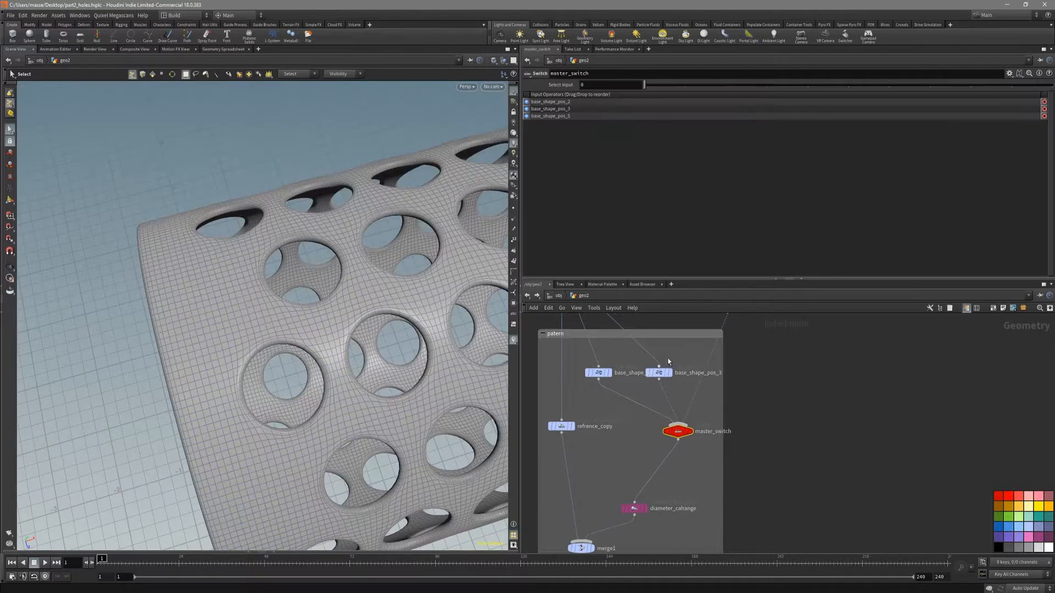
pyautogui.rightClick(610, 88)
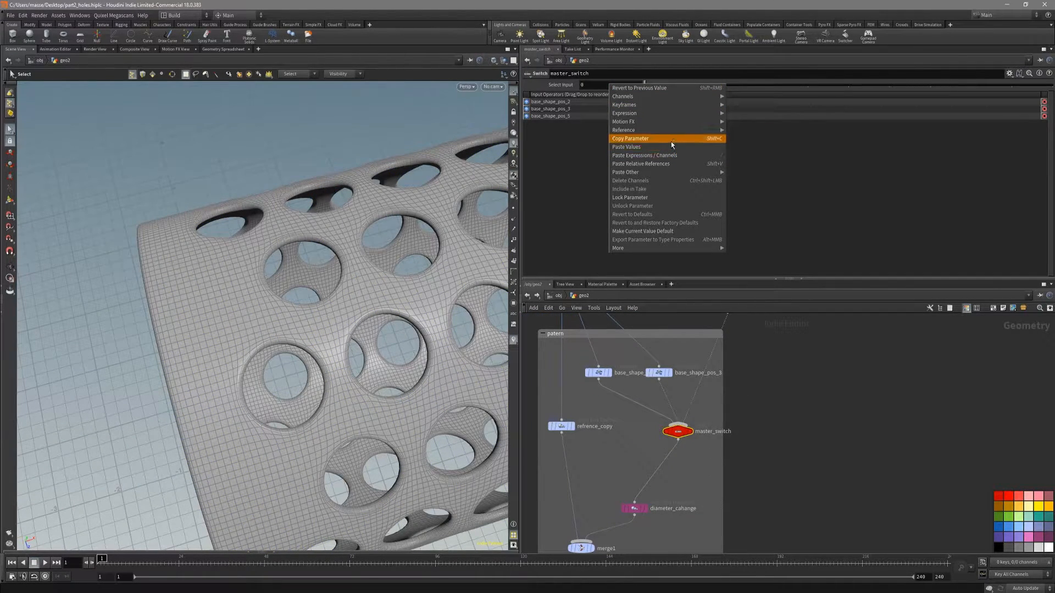
pyautogui.click(648, 231)
# Step: Display merge4 and merge6 in the Edges box to compare the style1 and style2 edge pieces
pyautogui.moveTo(651, 444); pyautogui.dragTo(889, 457, button='middle')
pyautogui.moveTo(753, 411)
pyautogui.mouseDown(button='middle')
pyautogui.moveTo(803, 487)
pyautogui.moveTo(796, 519)
pyautogui.moveTo(817, 433)
pyautogui.mouseUp(button='middle')
pyautogui.scroll(-1, 777, 527)
pyautogui.scroll(1, 726, 411)
pyautogui.moveTo(582, 344); pyautogui.dragTo(577, 338)
pyautogui.scroll(-1, 584, 415)
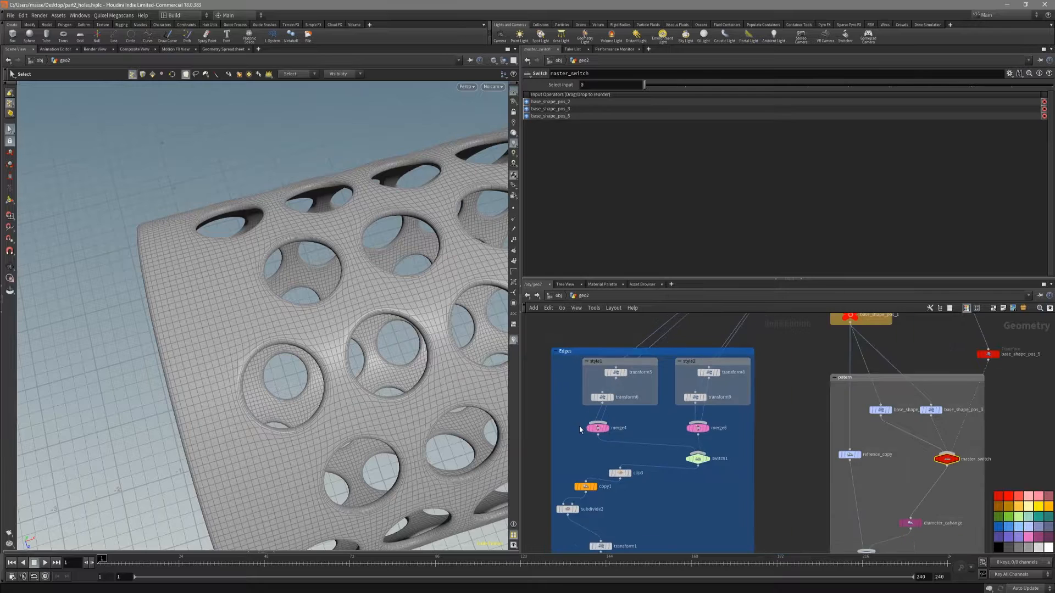
pyautogui.moveTo(578, 431); pyautogui.dragTo(598, 419, button='middle')
pyautogui.scroll(1, 653, 389)
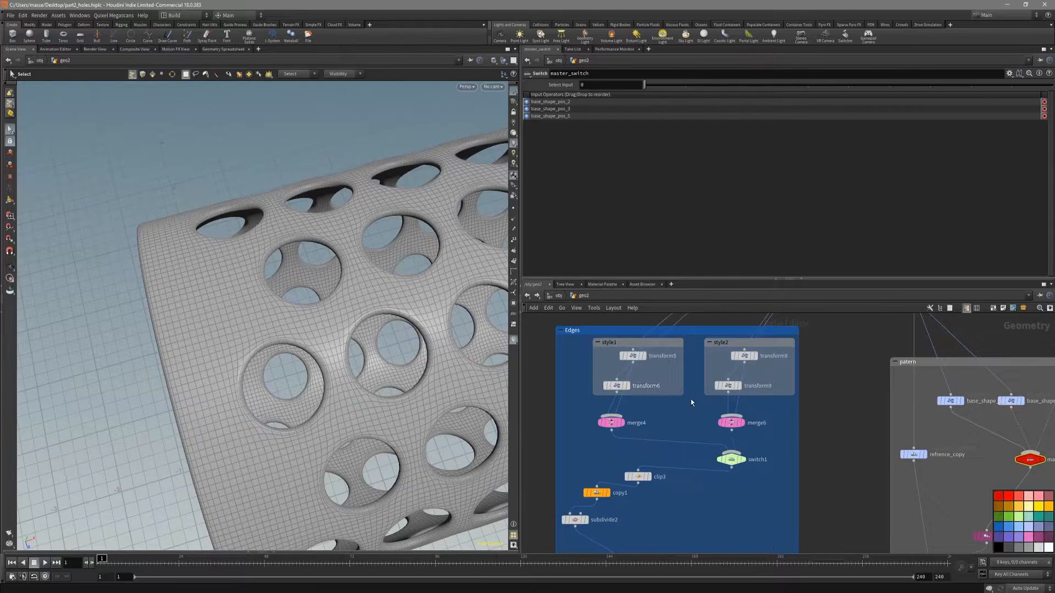
pyautogui.click(621, 422)
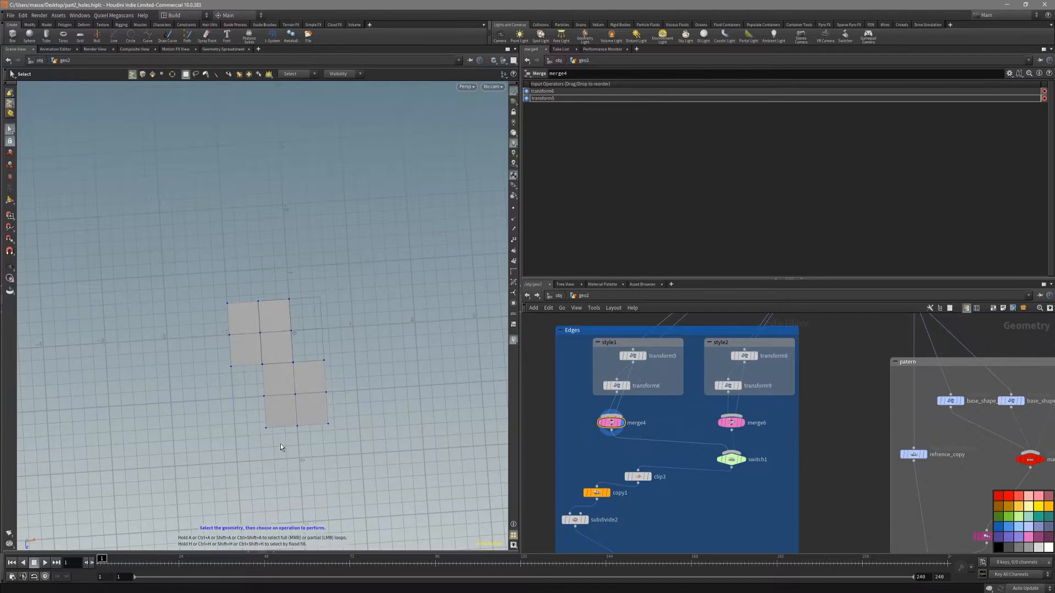
pyautogui.click(731, 422)
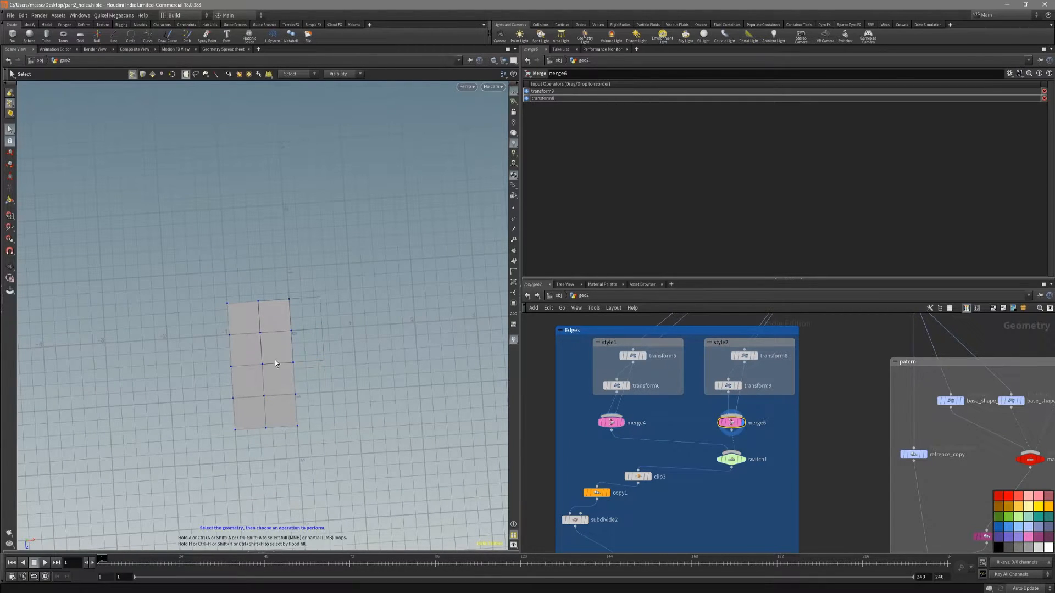
# Step: Paste the copied parameter as a relative reference into switch1's Select Input, linking it to master_switch
pyautogui.click(727, 459)
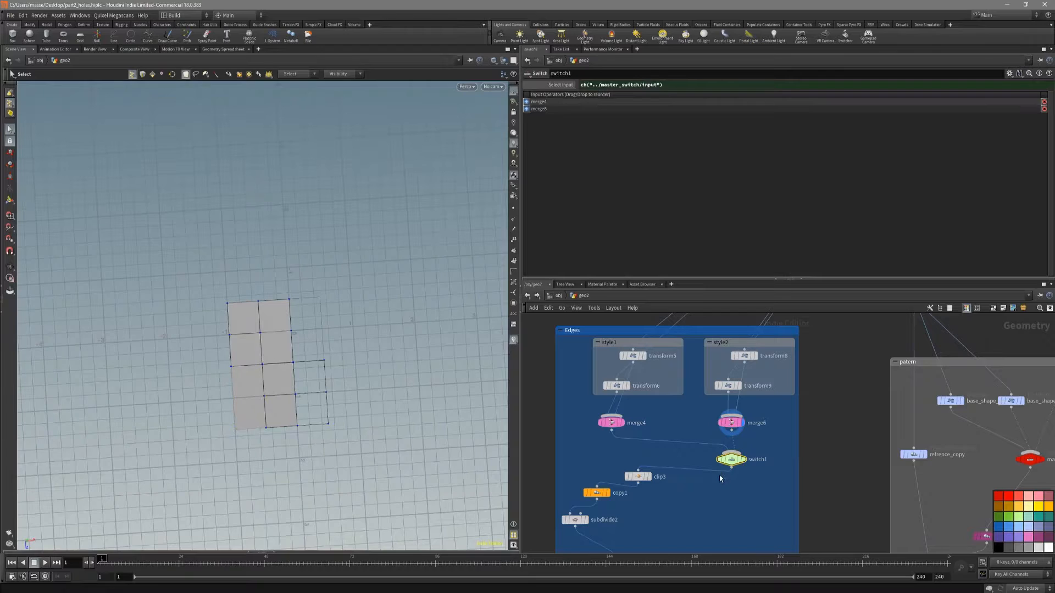
pyautogui.rightClick(595, 86)
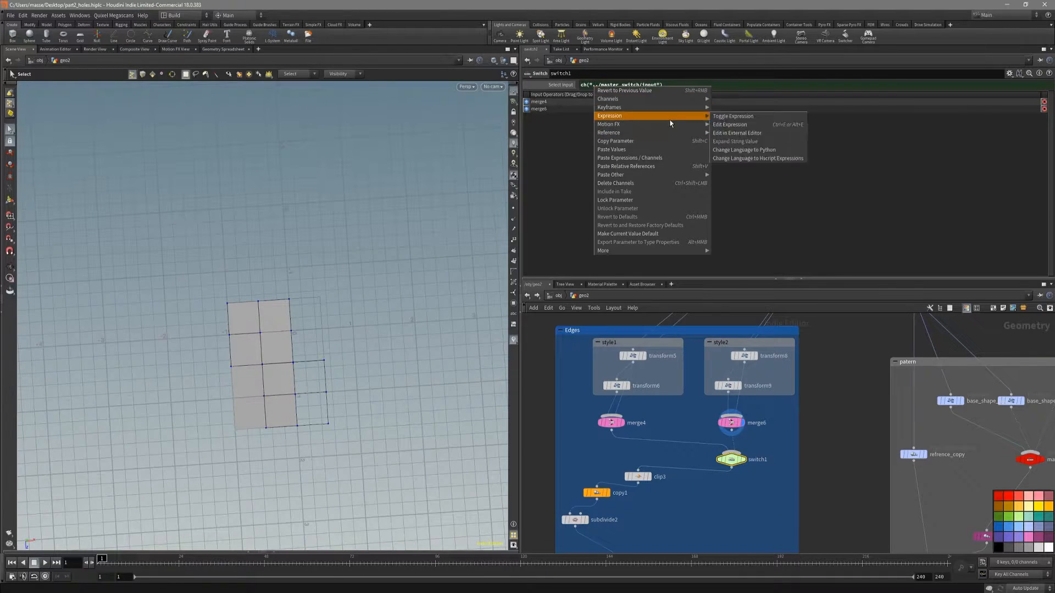
pyautogui.click(678, 167)
# Step: Compare the master_switch shape with the edge pieces from merge6 and merge4
pyautogui.moveTo(880, 450); pyautogui.dragTo(755, 406, button='middle')
pyautogui.click(963, 427)
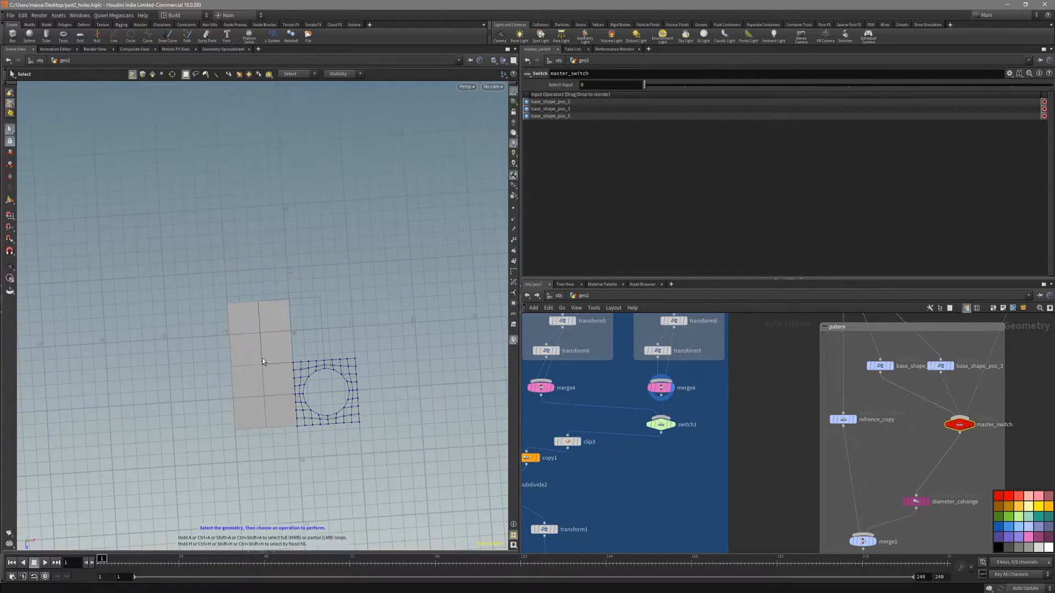
pyautogui.click(549, 394)
pyautogui.keyDown('alt'); pyautogui.moveTo(297, 405); pyautogui.dragTo(348, 394, button='middle'); pyautogui.keyUp('alt')
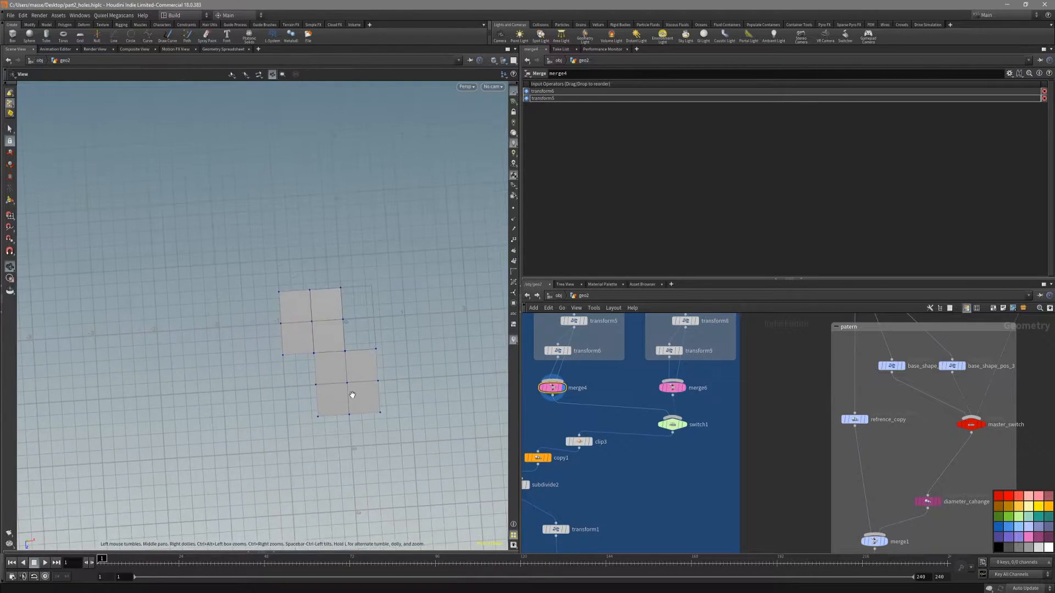
# Step: Display the finished tube from the last subdivide3 node again
pyautogui.scroll(-5, 682, 504)
pyautogui.moveTo(680, 509); pyautogui.dragTo(684, 426, button='middle')
pyautogui.click(628, 510)
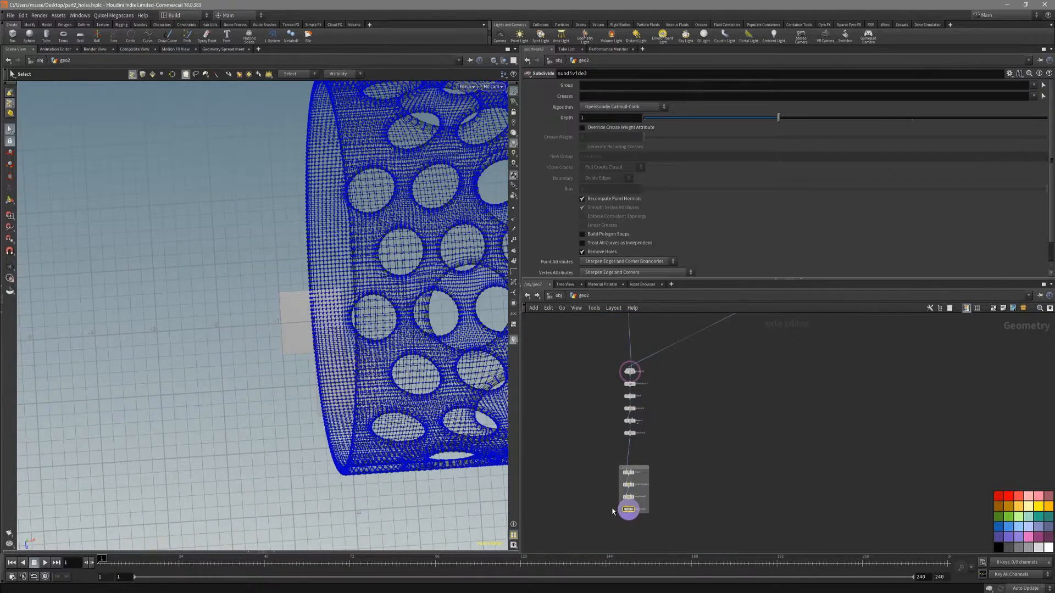
# Step: Select merge6 in the Edges box and examine its edge grid against the tube's open end
pyautogui.scroll(-3, 674, 412)
pyautogui.moveTo(697, 347); pyautogui.dragTo(661, 476, button='middle')
pyautogui.scroll(6, 653, 464)
pyautogui.moveTo(595, 453); pyautogui.dragTo(634, 477, button='middle')
pyautogui.scroll(1, 615, 463)
pyautogui.click(615, 422)
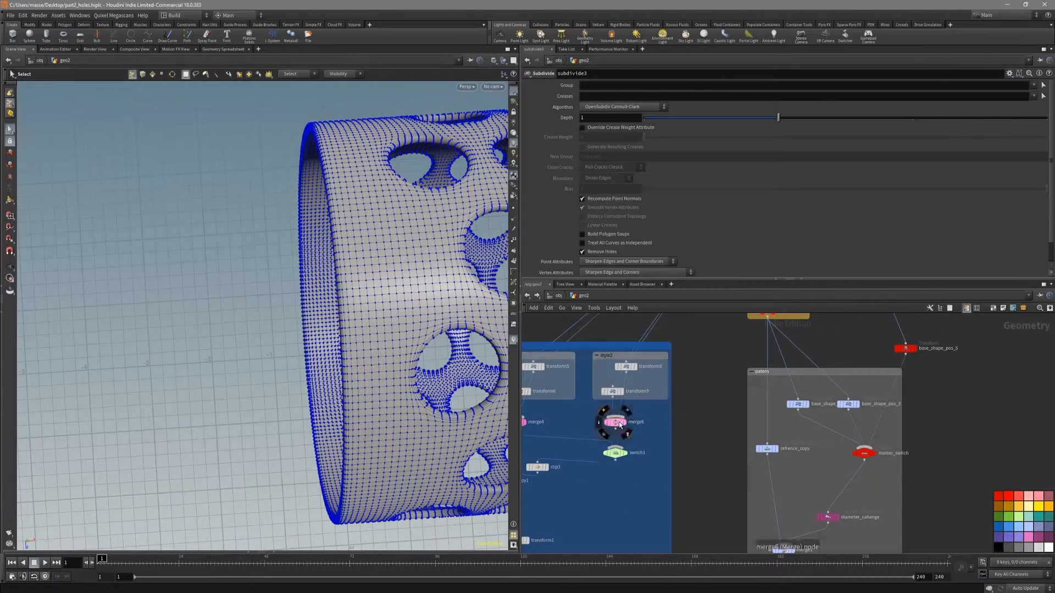
pyautogui.keyDown('alt'); pyautogui.moveTo(382, 319); pyautogui.dragTo(338, 457); pyautogui.keyUp('alt')
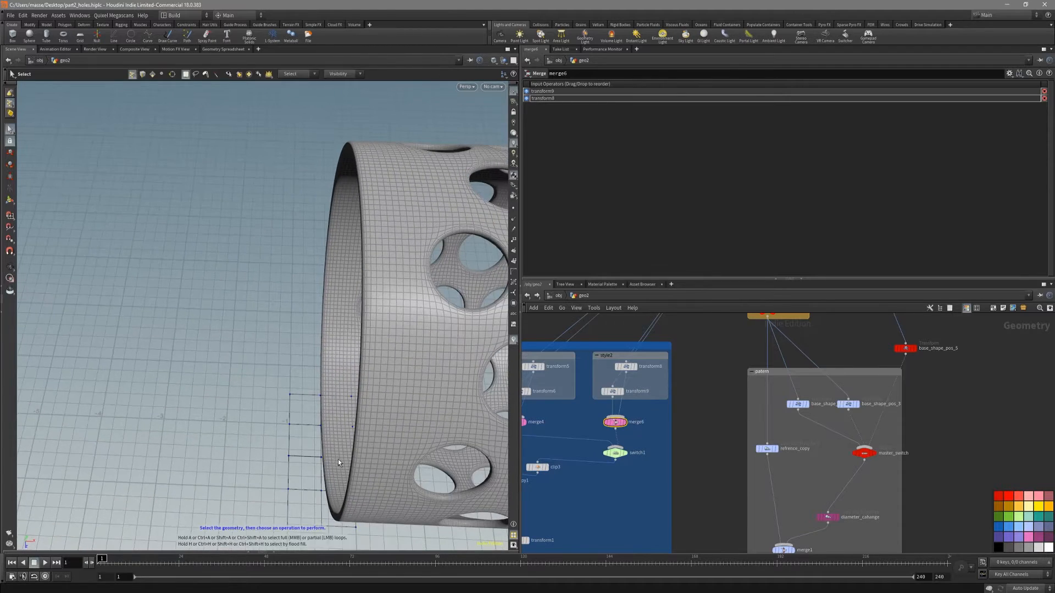
pyautogui.keyDown('alt'); pyautogui.moveTo(337, 457); pyautogui.dragTo(351, 339, button='middle'); pyautogui.keyUp('alt')
pyautogui.keyDown('alt'); pyautogui.moveTo(321, 278); pyautogui.dragTo(325, 291); pyautogui.keyUp('alt')
pyautogui.moveTo(676, 431); pyautogui.dragTo(668, 452, button='middle')
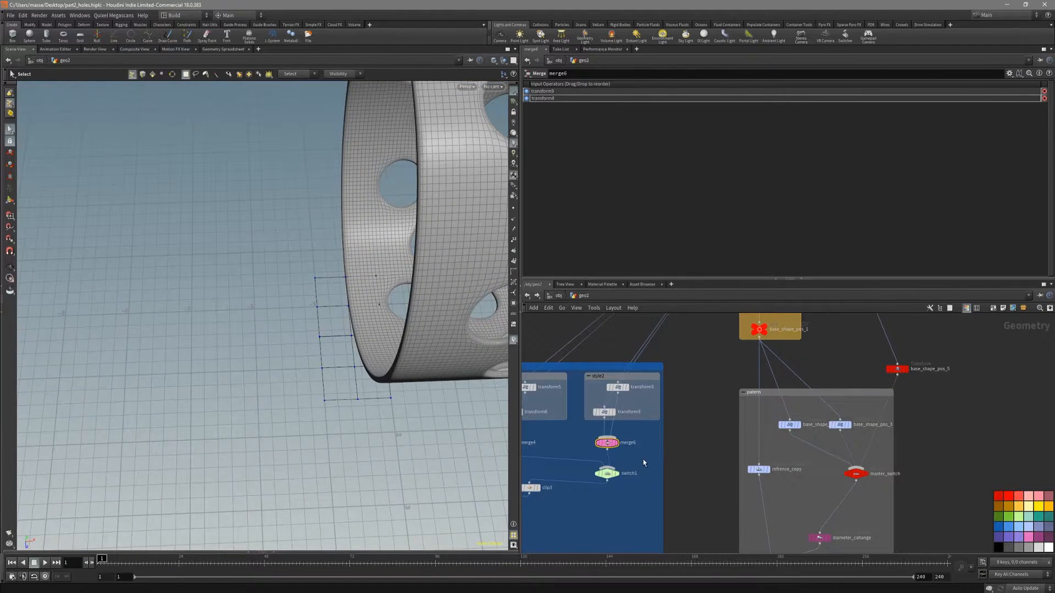
# Step: Select master_switch and examine switch1's node information for its warning
pyautogui.click(858, 474)
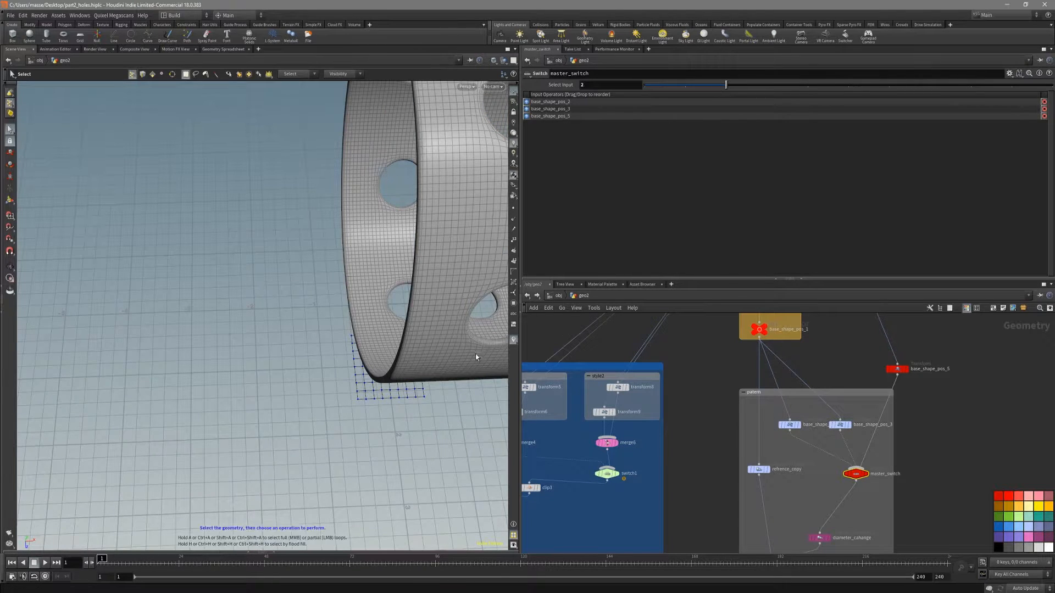
pyautogui.scroll(2, 624, 485)
pyautogui.middleClick(599, 474)
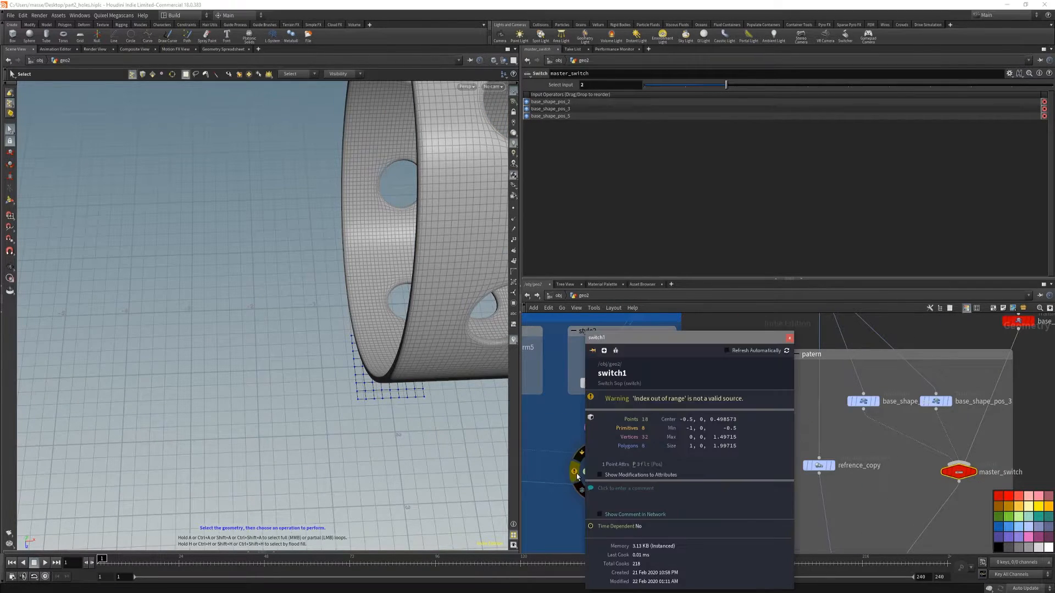
pyautogui.click(790, 339)
pyautogui.moveTo(633, 468); pyautogui.dragTo(700, 468, button='middle')
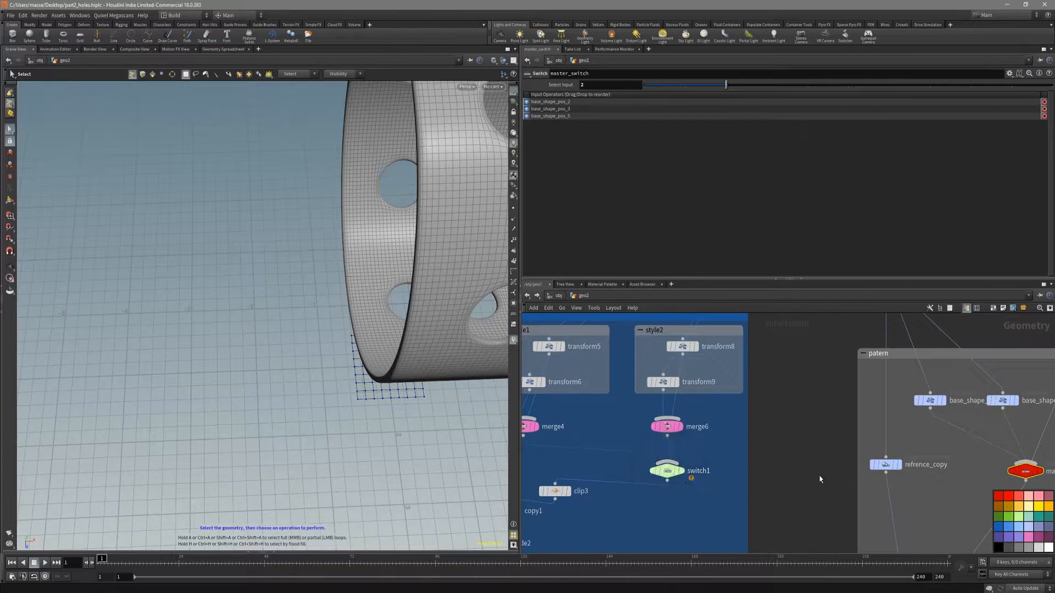
# Step: Collapse all nodes of the geo2 network into one subnetwork
pyautogui.scroll(-2, 751, 476)
pyautogui.moveTo(730, 418); pyautogui.dragTo(654, 400, button='middle')
pyautogui.scroll(-2, 656, 516)
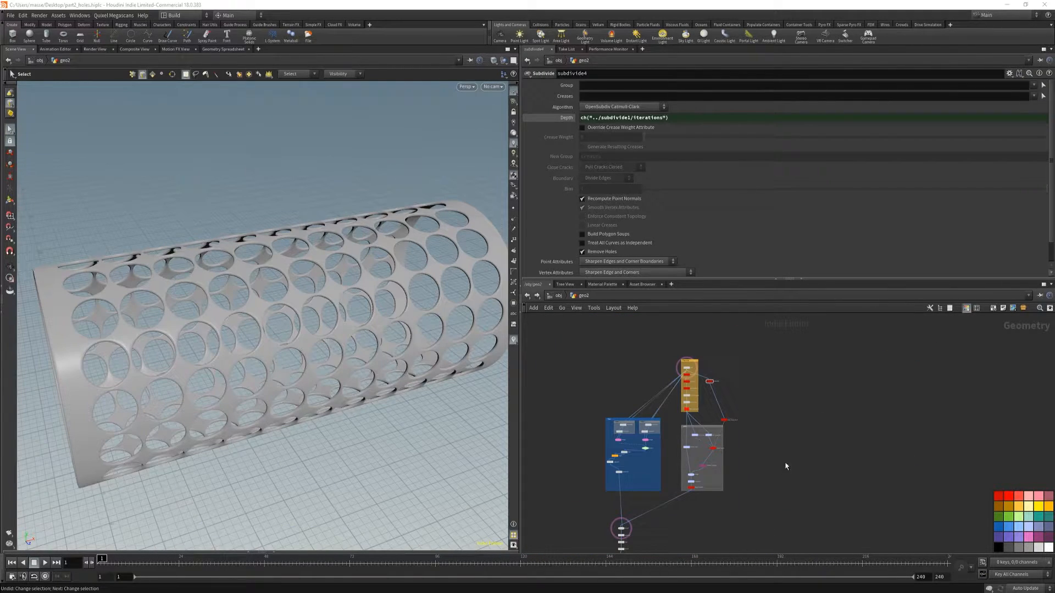
pyautogui.moveTo(770, 466); pyautogui.dragTo(779, 424, button='middle')
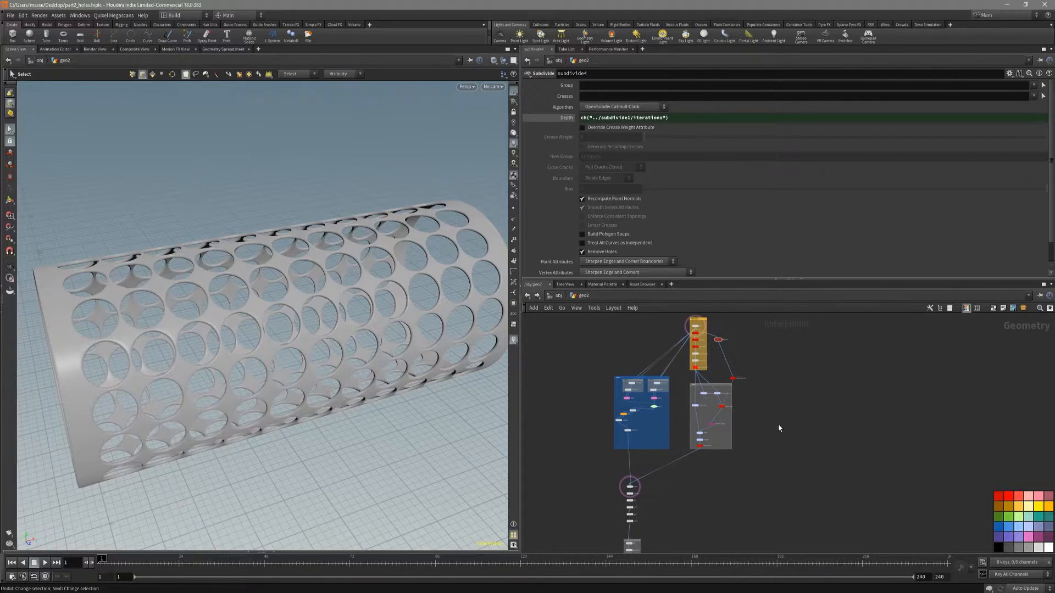
pyautogui.scroll(-5, 724, 437)
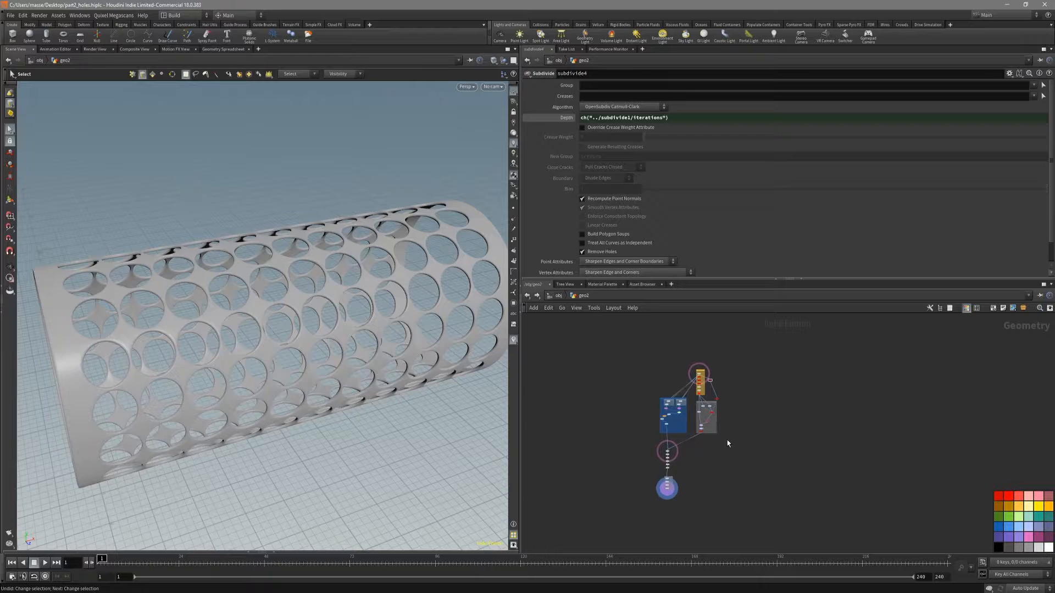
pyautogui.hotkey('ctrl', 'a')
pyautogui.scroll(3, 747, 418)
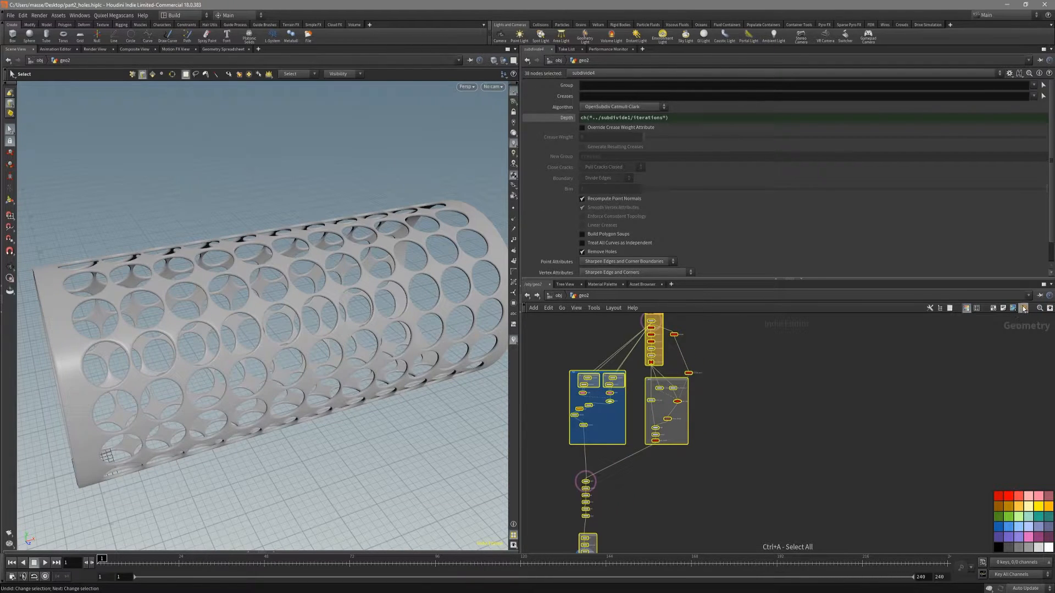
pyautogui.hotkey('shift', 'c')
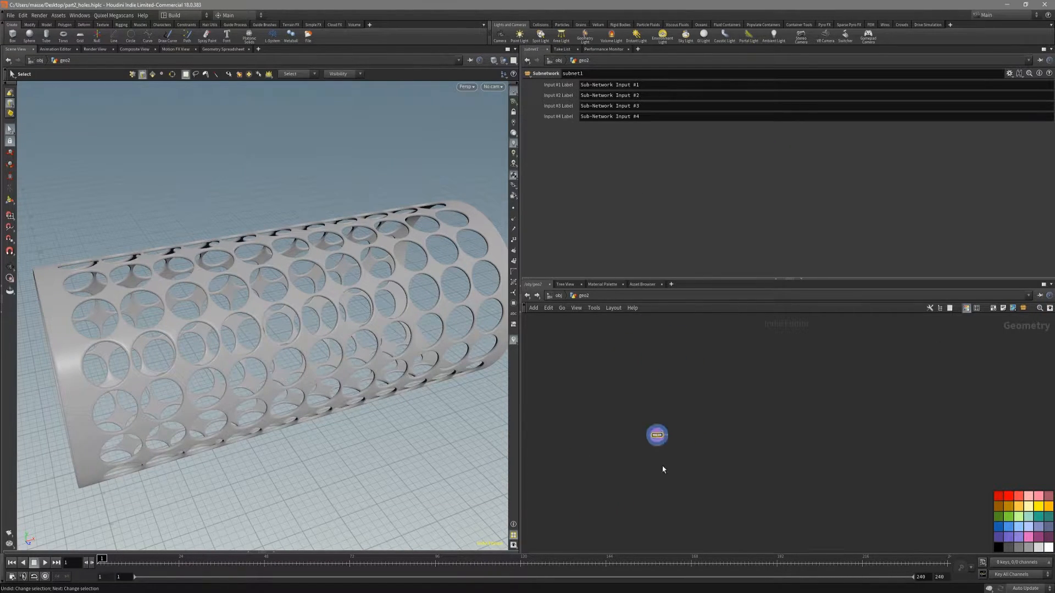
pyautogui.scroll(4, 668, 456)
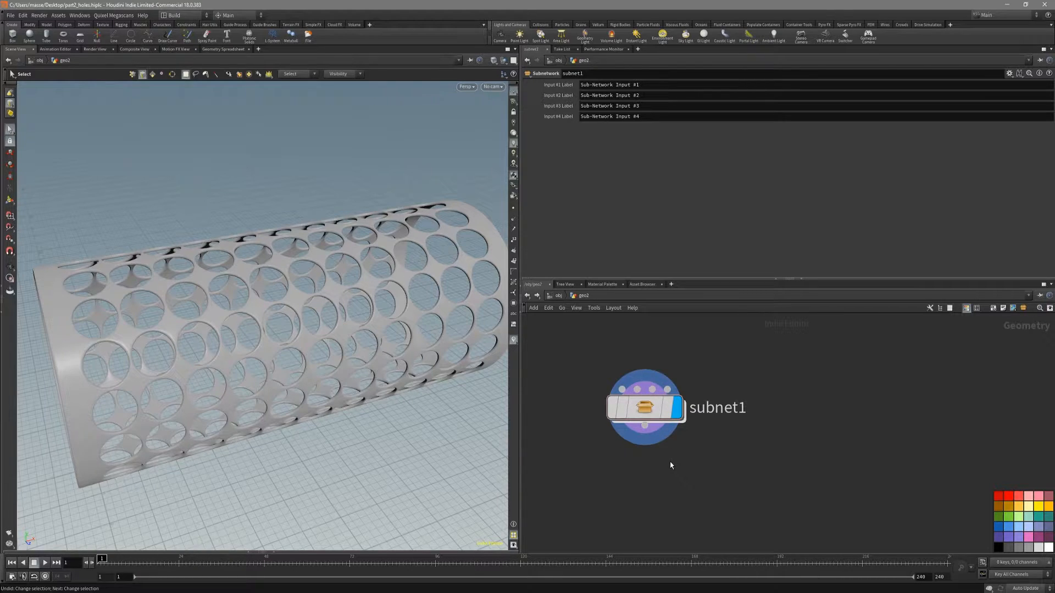
# Step: Create a digital asset from subnet1 with the operator label "cylinder creator with holes"
pyautogui.rightClick(643, 410)
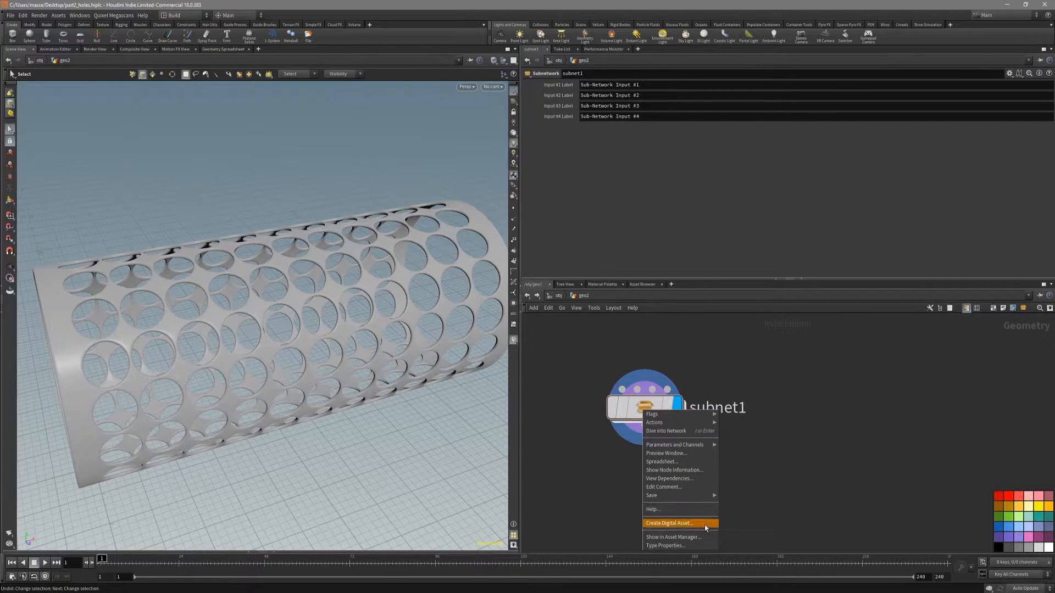
pyautogui.click(682, 524)
pyautogui.click(623, 488)
pyautogui.moveTo(606, 456); pyautogui.dragTo(585, 429)
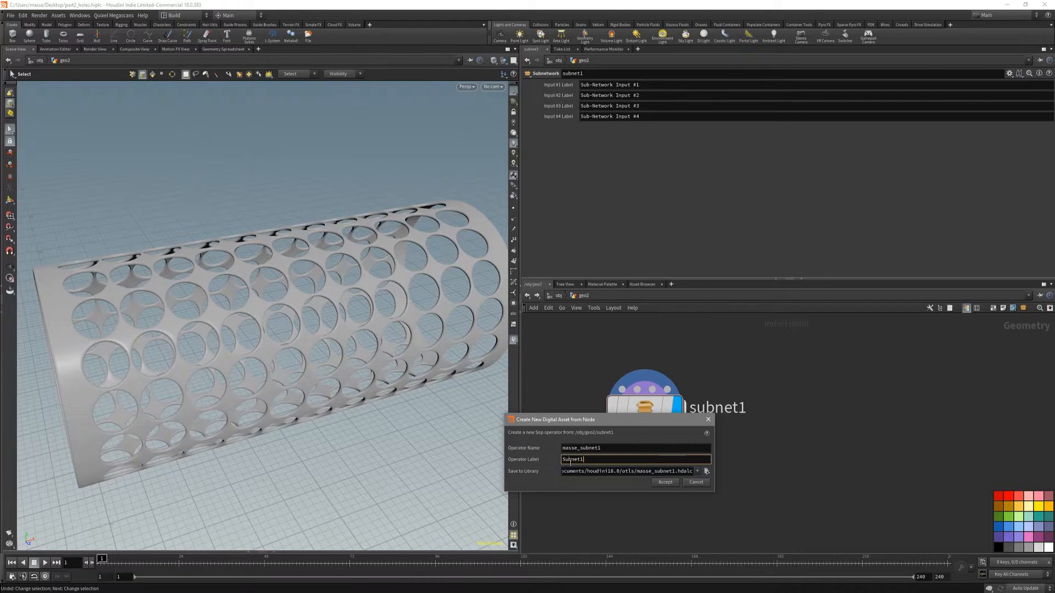
pyautogui.press('BackSpace')
pyautogui.write('cylinder crea')
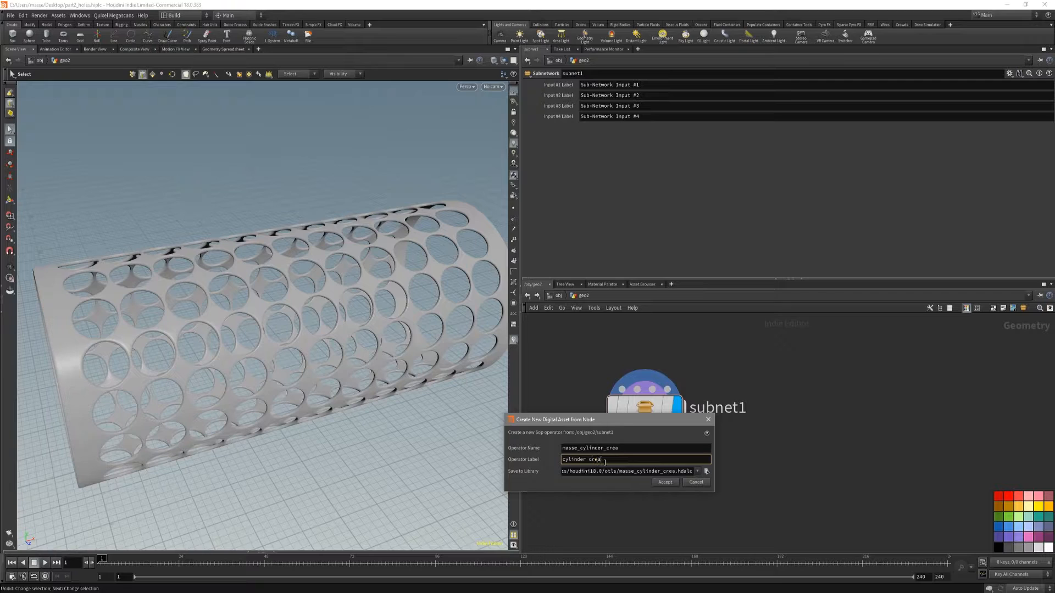
pyautogui.write('tor with holes')
pyautogui.click(665, 483)
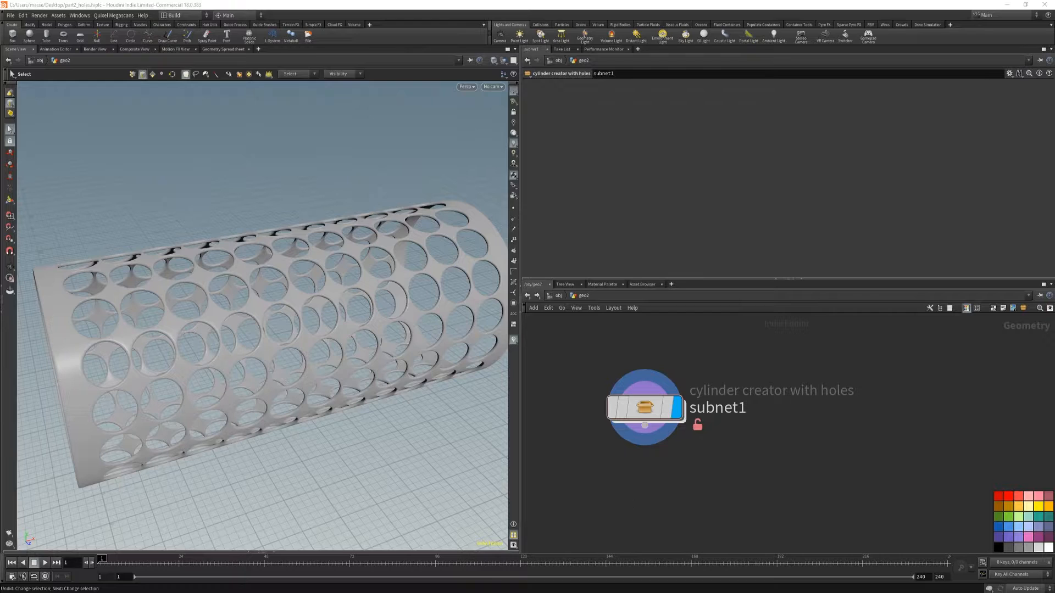
# Step: Look over the new asset's operator type properties and glance inside its network
pyautogui.moveTo(282, 92); pyautogui.dragTo(372, 226)
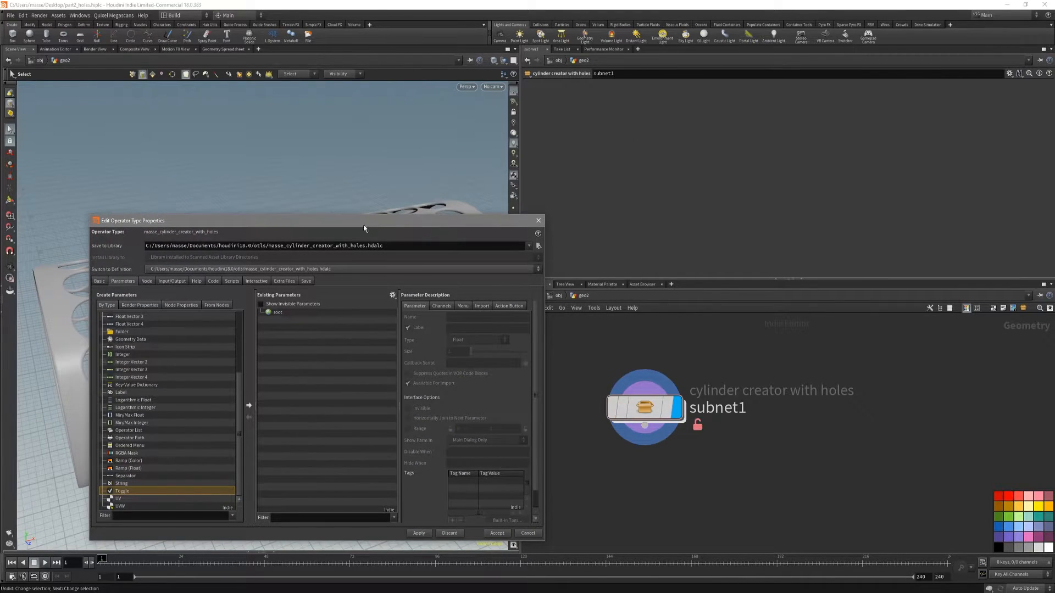
pyautogui.click(102, 281)
pyautogui.click(118, 283)
pyautogui.moveTo(180, 223); pyautogui.dragTo(152, 206)
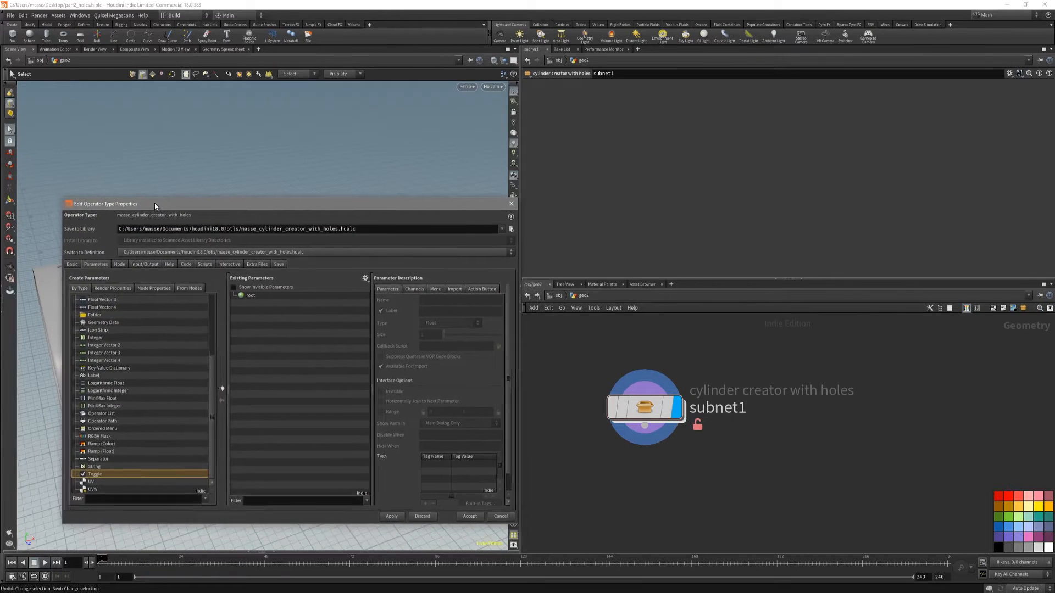
pyautogui.doubleClick(652, 412)
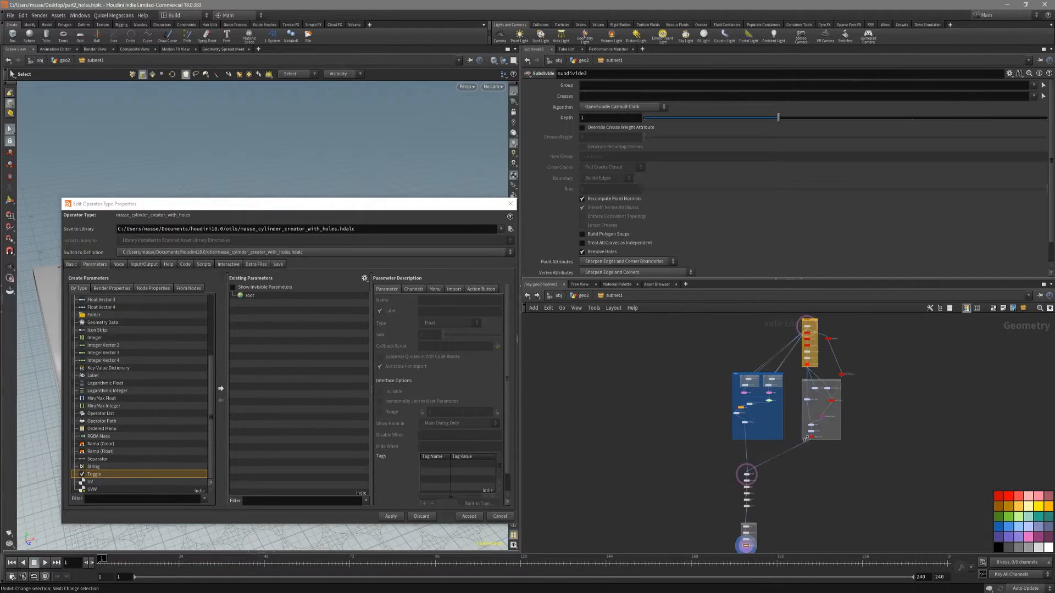
pyautogui.press('u')
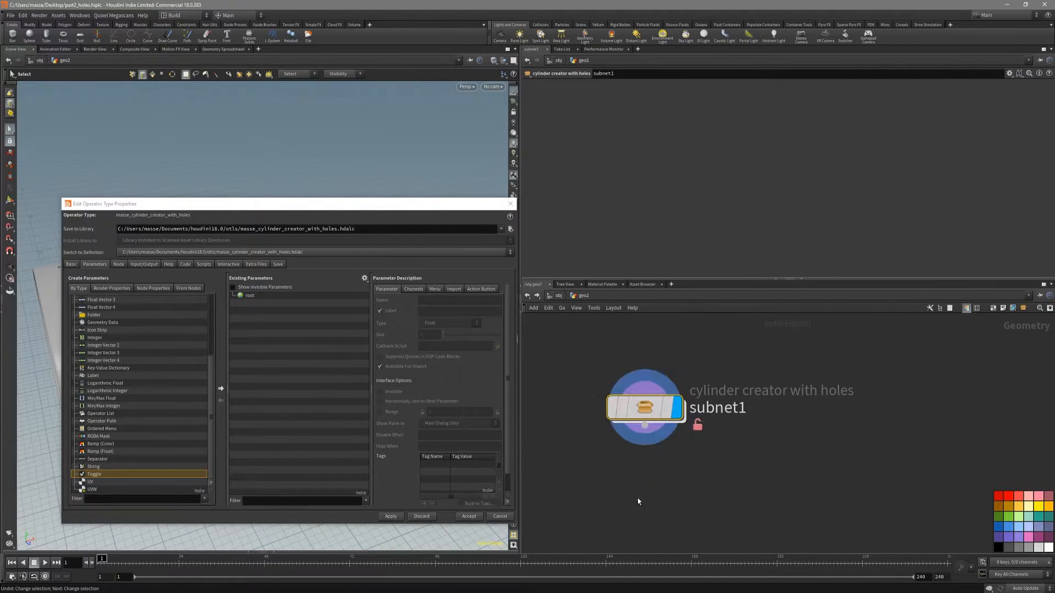
pyautogui.moveTo(324, 204); pyautogui.dragTo(311, 207)
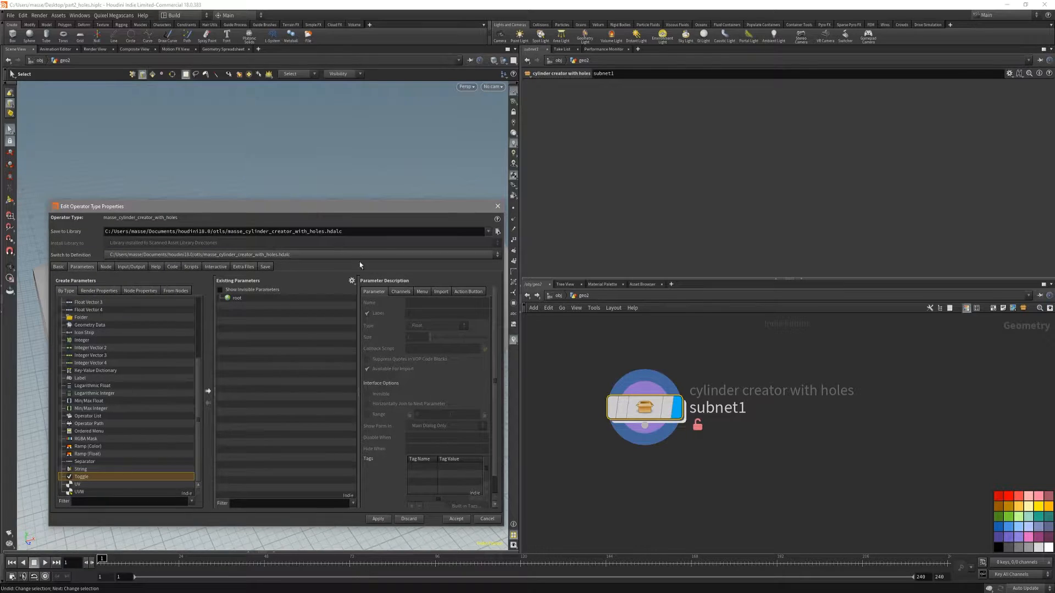
# Step: Enter subnet1 at the base shape nodes and arrange the type properties window below the tube
pyautogui.doubleClick(646, 409)
pyautogui.moveTo(648, 414); pyautogui.dragTo(592, 457, button='middle')
pyautogui.scroll(7, 657, 393)
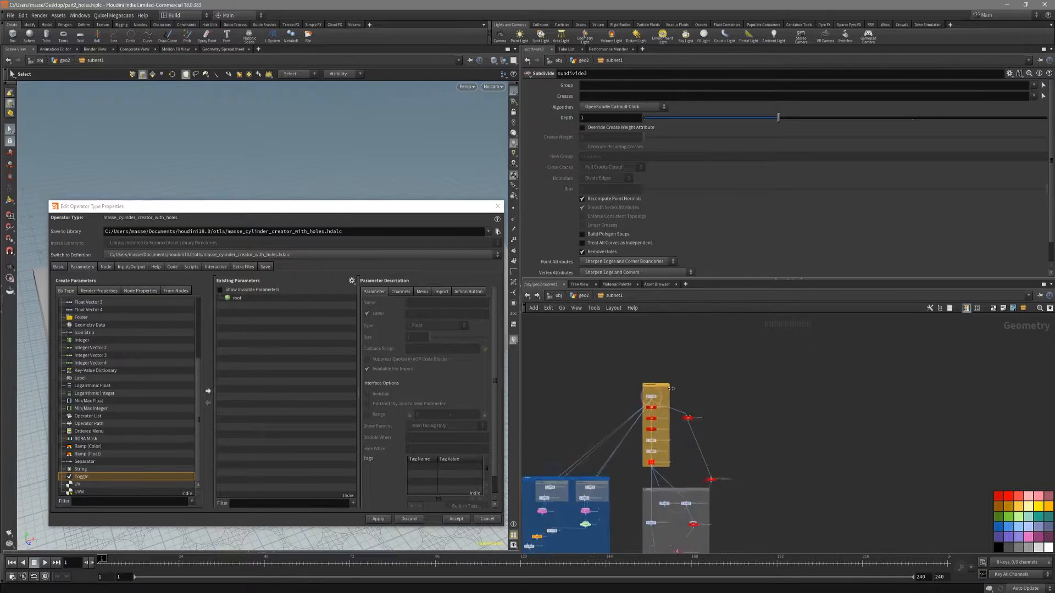
pyautogui.moveTo(567, 421)
pyautogui.mouseDown(button='middle')
pyautogui.moveTo(605, 387)
pyautogui.moveTo(576, 422)
pyautogui.mouseUp(button='middle')
pyautogui.scroll(3, 609, 387)
pyautogui.scroll(-5, 578, 425)
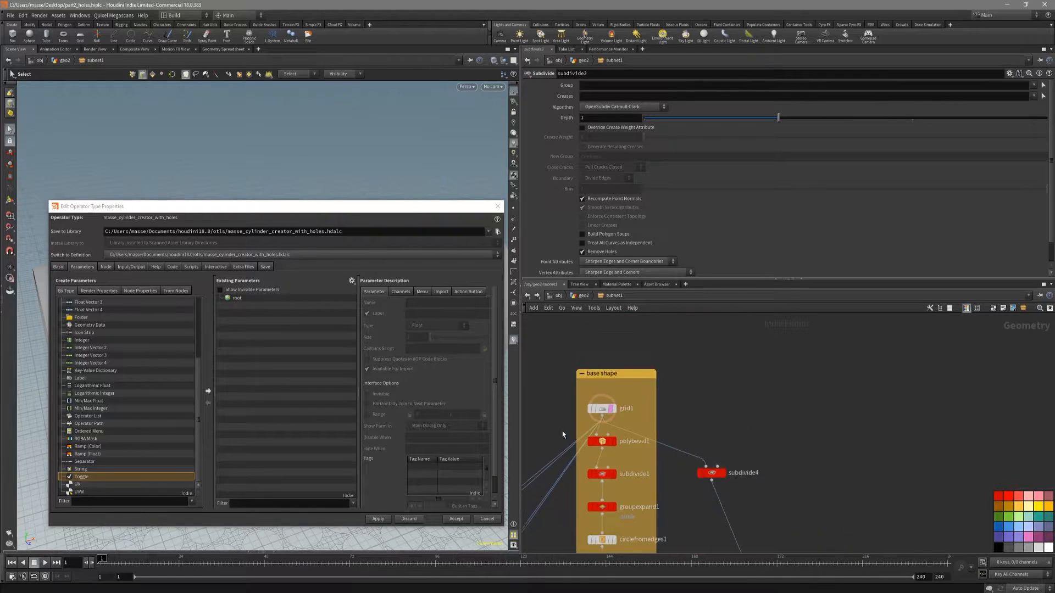
pyautogui.moveTo(418, 207); pyautogui.dragTo(429, 388)
pyautogui.keyDown('alt'); pyautogui.moveTo(399, 329); pyautogui.dragTo(448, 308); pyautogui.keyUp('alt')
pyautogui.scroll(4, 562, 433)
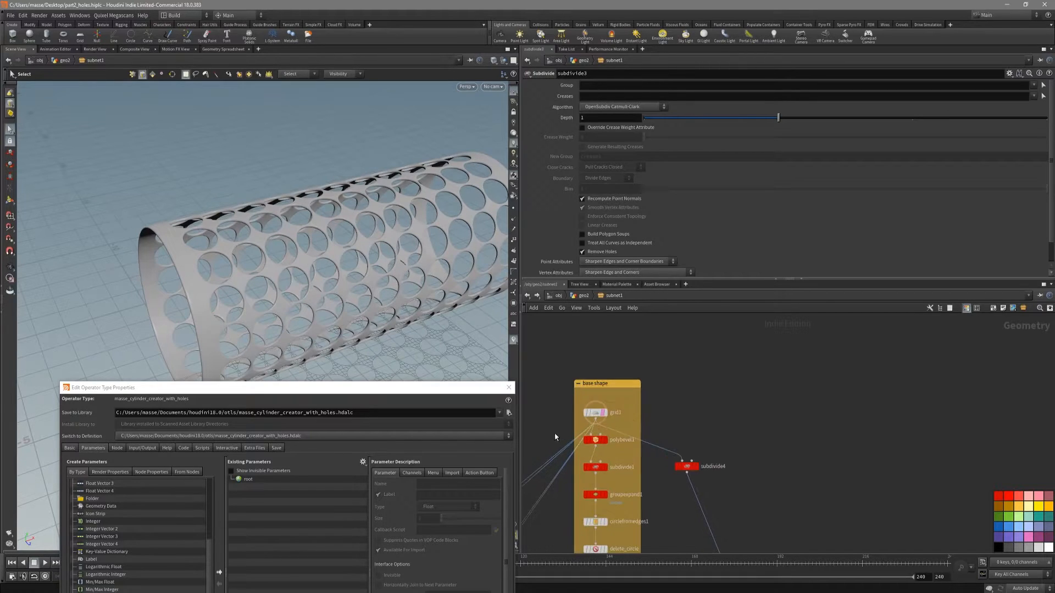
pyautogui.moveTo(433, 394); pyautogui.dragTo(440, 318)
pyautogui.scroll(1, 653, 394)
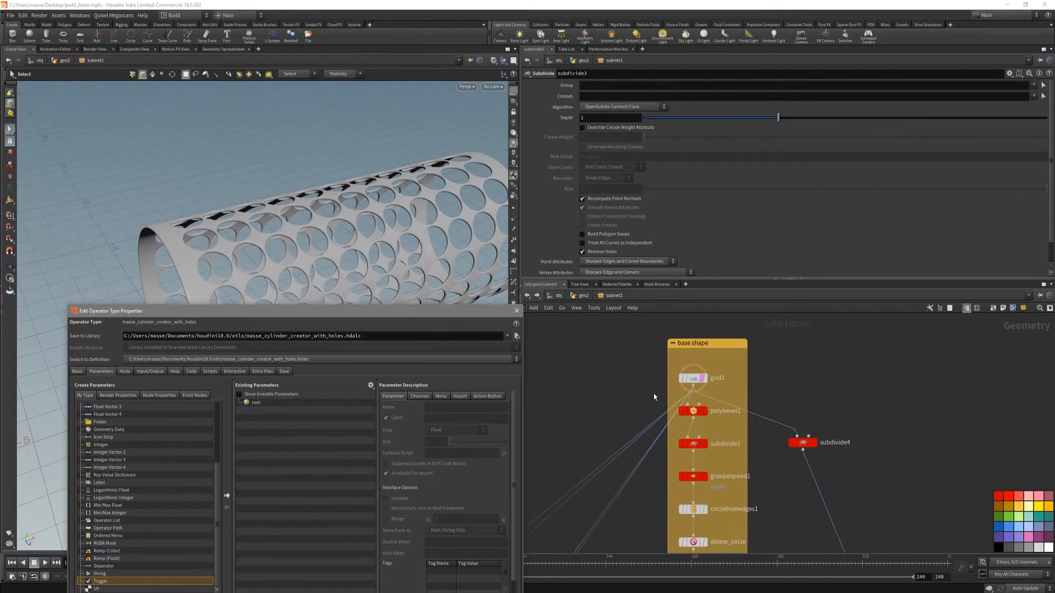
pyautogui.moveTo(616, 411); pyautogui.dragTo(583, 389, button='middle')
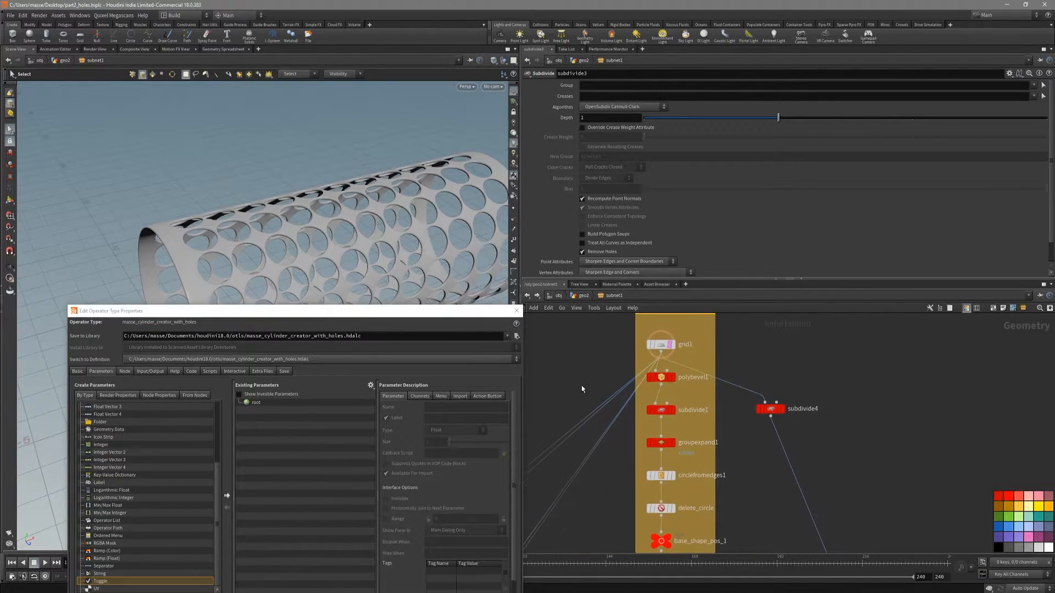
# Step: Promote polybevel1's Distance to the asset's parameters and label it "bevel amount"
pyautogui.click(661, 377)
pyautogui.moveTo(568, 123); pyautogui.dragTo(295, 409)
pyautogui.doubleClick(447, 418)
pyautogui.write('bevel amount')
pyautogui.press('Return')
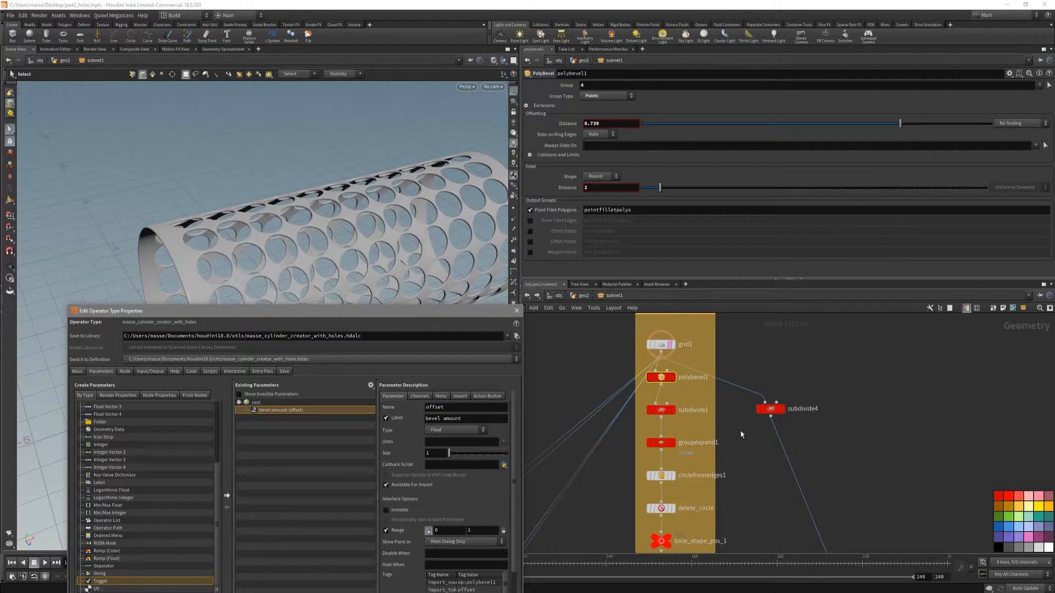
# Step: Promote subdivide1's Depth to the asset's parameters and label it "divisions"
pyautogui.click(661, 409)
pyautogui.moveTo(566, 117); pyautogui.dragTo(283, 423)
pyautogui.click(448, 421)
pyautogui.doubleClick(449, 421)
pyautogui.write('divisio')
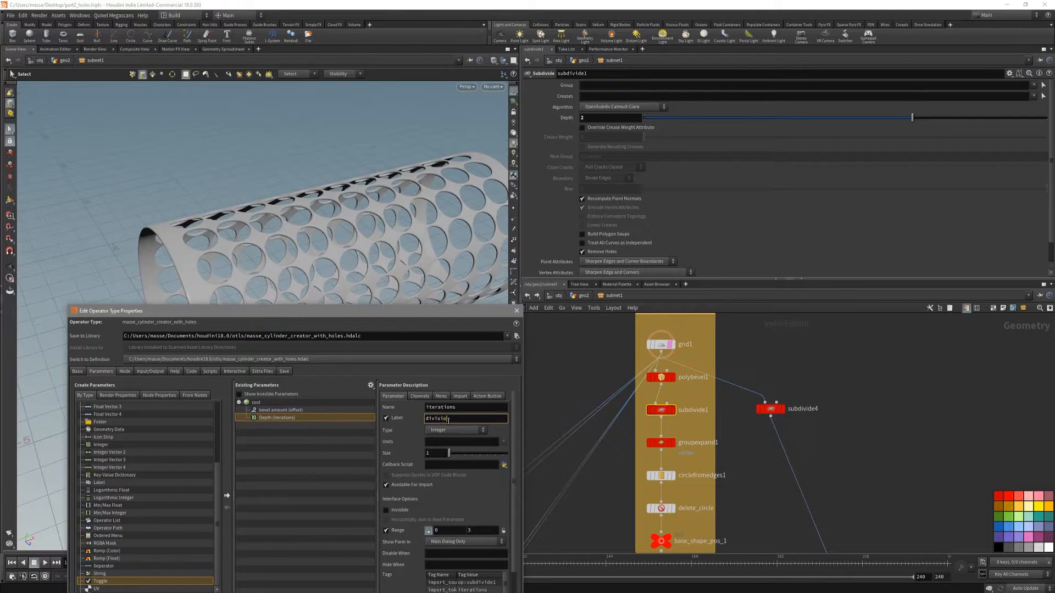
pyautogui.write('ns')
pyautogui.press('Return')
# Step: Promote groupexpand1's Steps to the asset's parameters and label it "hole diameter"
pyautogui.moveTo(734, 474); pyautogui.dragTo(732, 442, button='middle')
pyautogui.click(658, 411)
pyautogui.moveTo(568, 136); pyautogui.dragTo(308, 422)
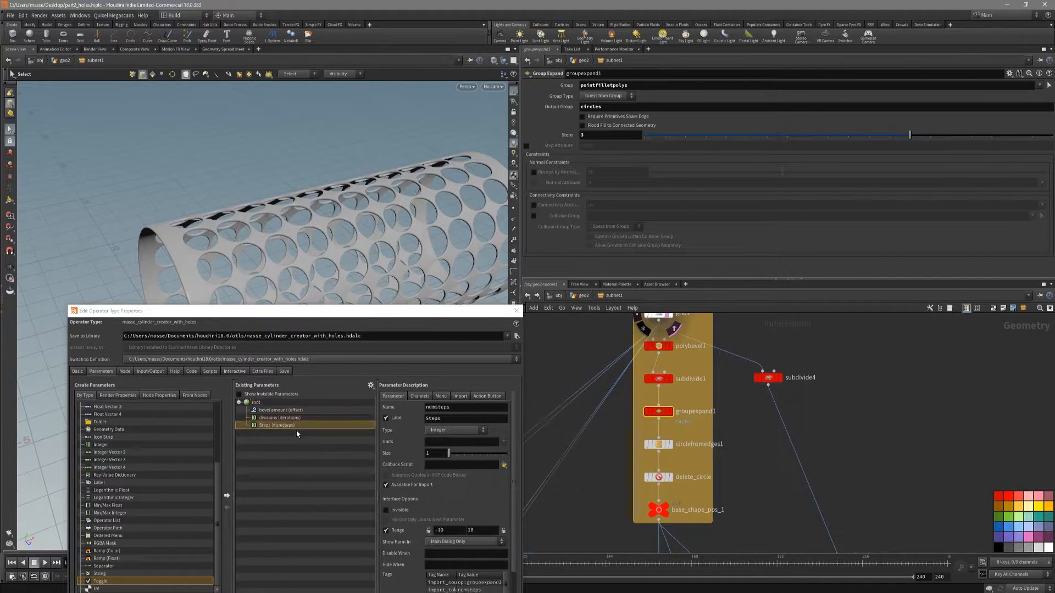
pyautogui.click(439, 421)
pyautogui.doubleClick(443, 421)
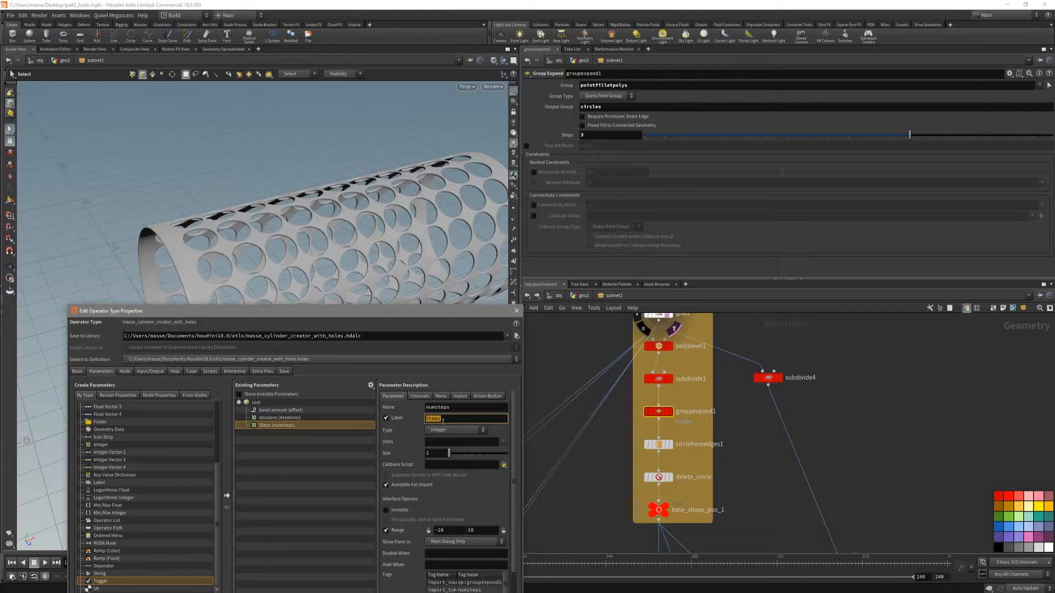
pyautogui.press('BackSpace')
pyautogui.write('hole diameter')
pyautogui.press('Return')
# Step: Add one folder above the bevel amount parameter and another below hole diameter
pyautogui.moveTo(417, 318); pyautogui.dragTo(415, 296)
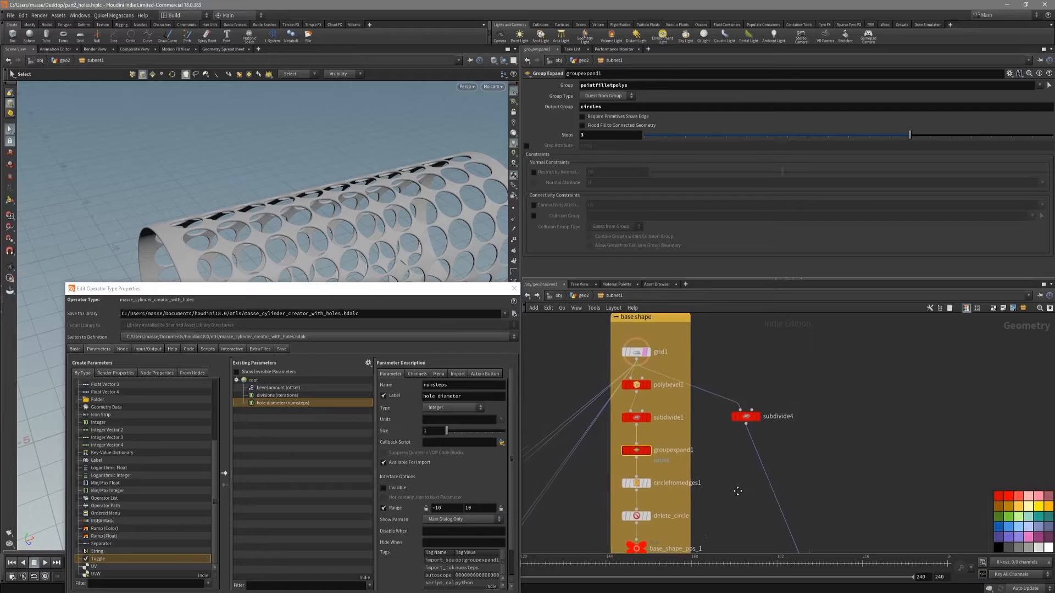
pyautogui.click(275, 388)
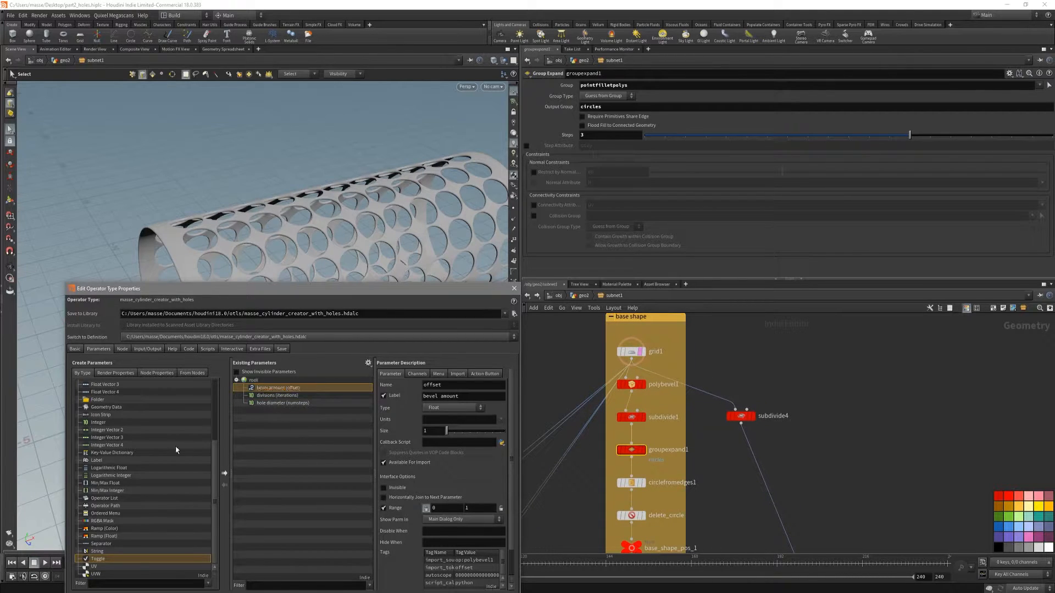
pyautogui.moveTo(99, 401); pyautogui.dragTo(272, 390)
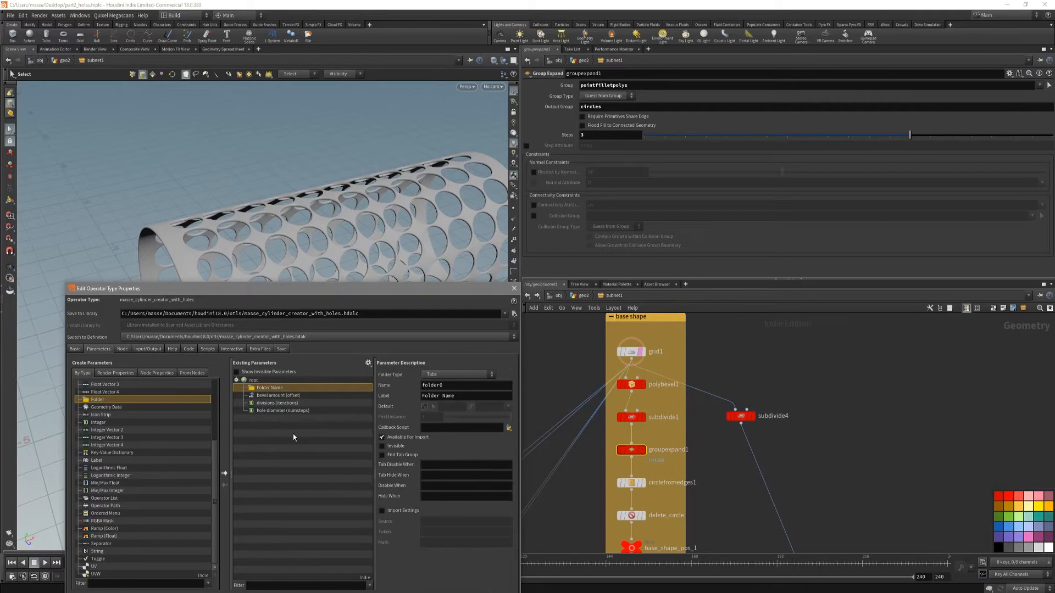
pyautogui.moveTo(159, 291); pyautogui.dragTo(161, 265)
pyautogui.moveTo(113, 375); pyautogui.dragTo(269, 386)
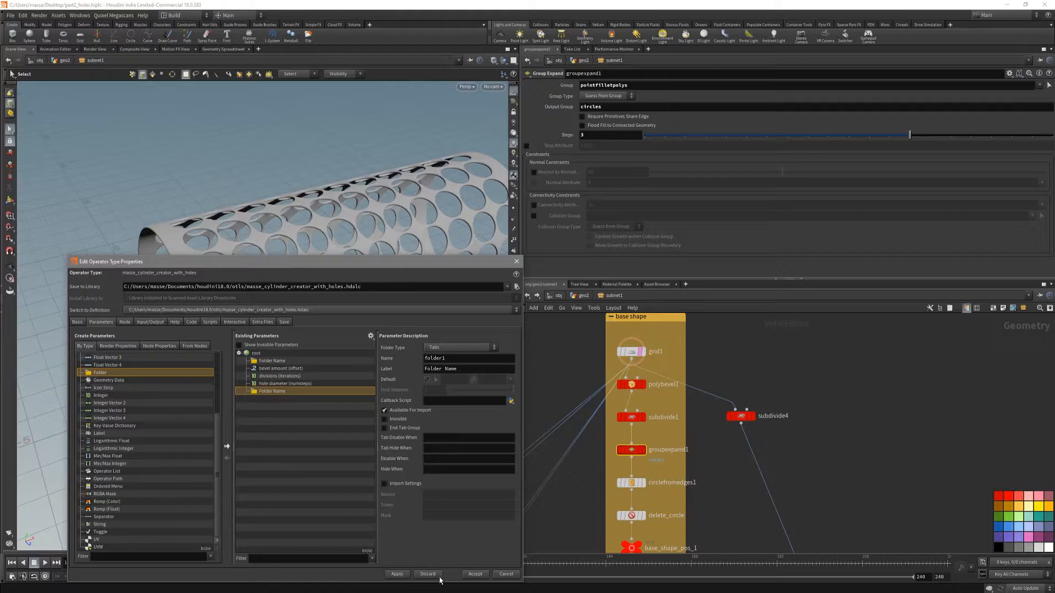
# Step: Return to the geo2 level and try bevel amount 0.549 and divisions 1 on subnet1, undoing the divisions change
pyautogui.click(582, 296)
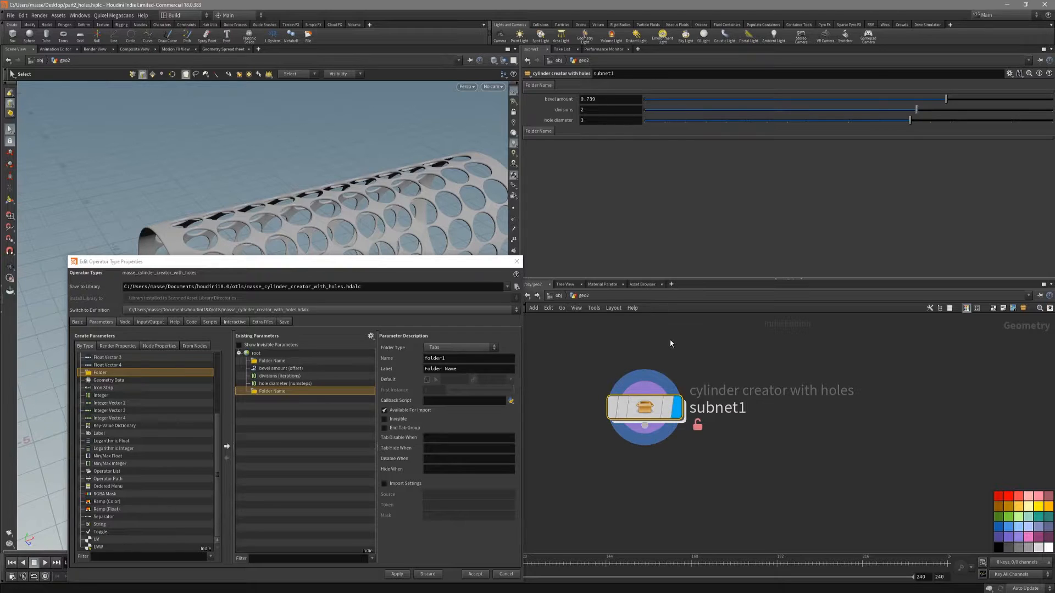
pyautogui.moveTo(944, 98); pyautogui.dragTo(836, 119)
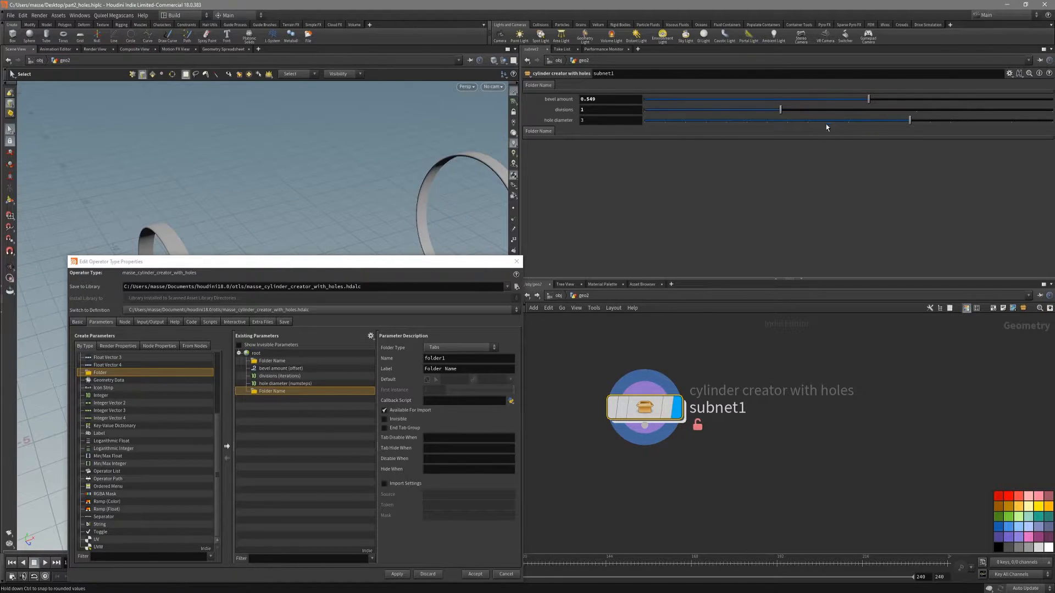
pyautogui.hotkey('ctrl', 'z')
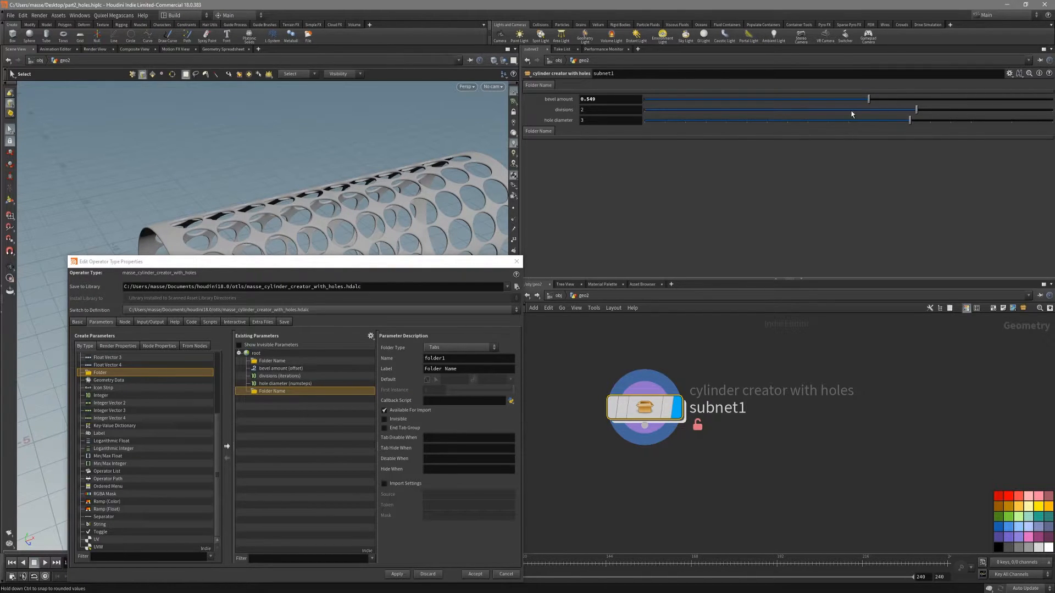
# Step: Set subnet1's hole diameter to 2 and bevel amount to 0.337, and view the tube's holes up close
pyautogui.moveTo(862, 125); pyautogui.dragTo(783, 104)
pyautogui.keyDown('alt'); pyautogui.moveTo(418, 175); pyautogui.dragTo(412, 202); pyautogui.keyUp('alt')
pyautogui.hotkey('shift', 'w')
pyautogui.moveTo(457, 265); pyautogui.dragTo(420, 334)
pyautogui.keyDown('alt'); pyautogui.moveTo(384, 220); pyautogui.dragTo(460, 203, button='right'); pyautogui.keyUp('alt')
pyautogui.keyDown('alt'); pyautogui.moveTo(460, 203); pyautogui.dragTo(470, 199); pyautogui.keyUp('alt')
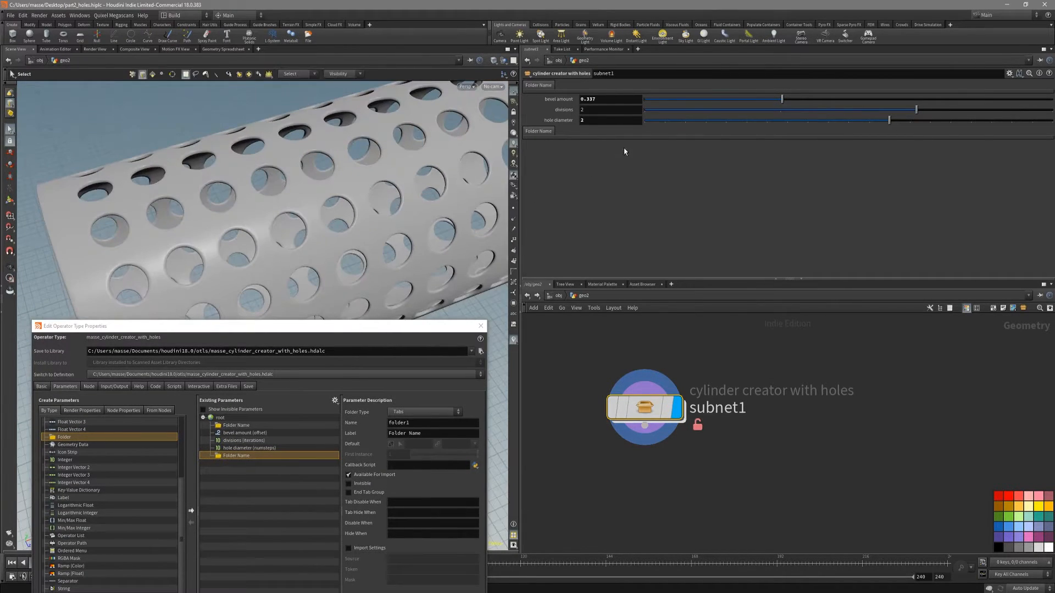
# Step: Raise subnet1's bevel amount to 0.574 and inspect the tube's holes with wireframe shading
pyautogui.moveTo(827, 100); pyautogui.dragTo(897, 121)
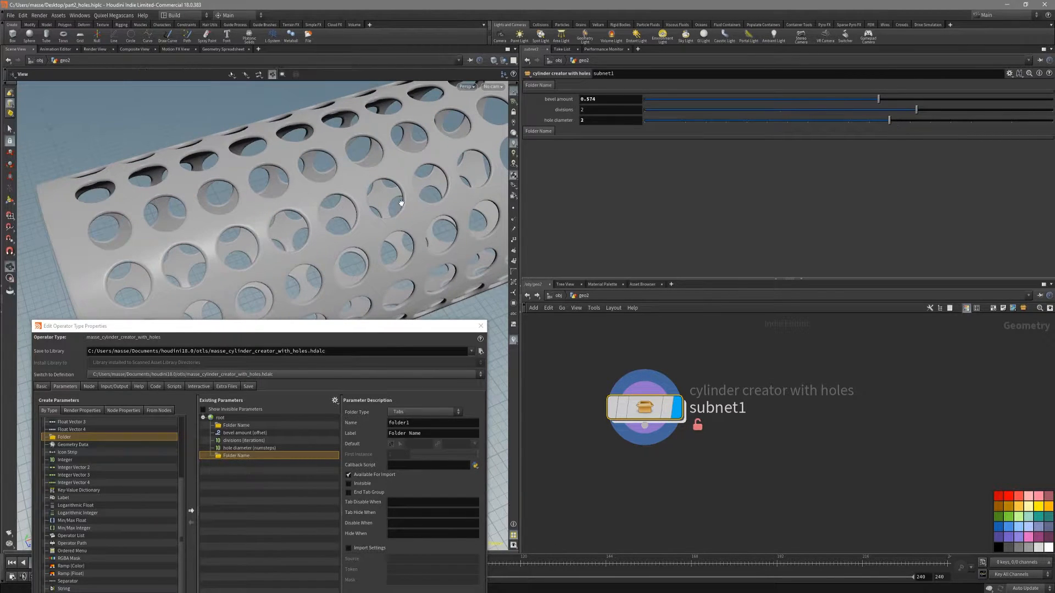
pyautogui.scroll(-3, 400, 203)
pyautogui.hotkey('shift', 'w')
pyautogui.moveTo(389, 219)
pyautogui.keyDown('alt'); pyautogui.mouseDown()
pyautogui.moveTo(359, 336)
pyautogui.moveTo(373, 268)
pyautogui.mouseUp(); pyautogui.keyUp('alt')
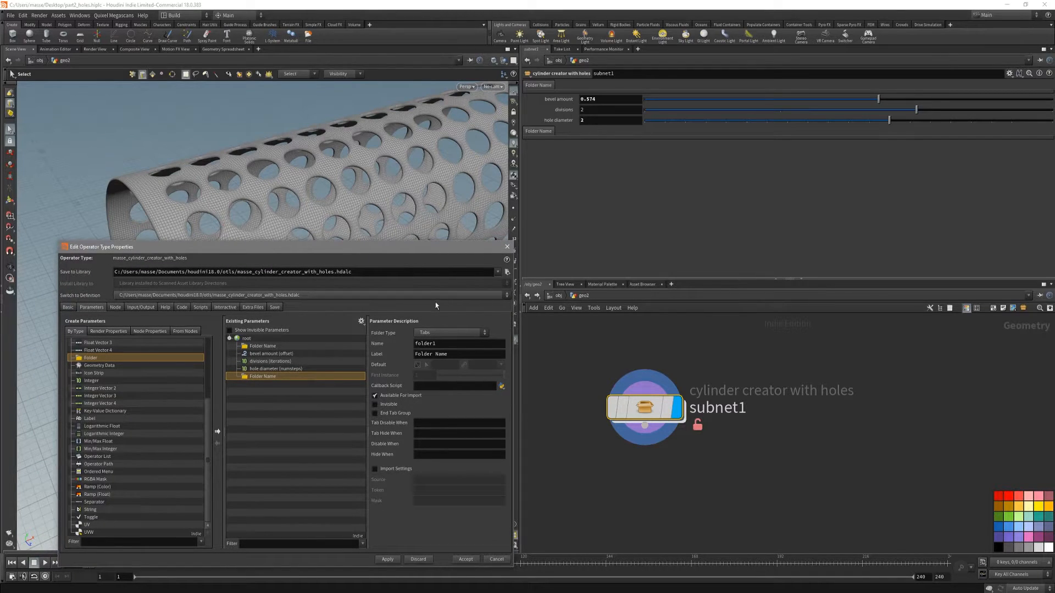
# Step: Rename the first parameter folder "hole diameter control" and apply the change to the asset
pyautogui.doubleClick(274, 346)
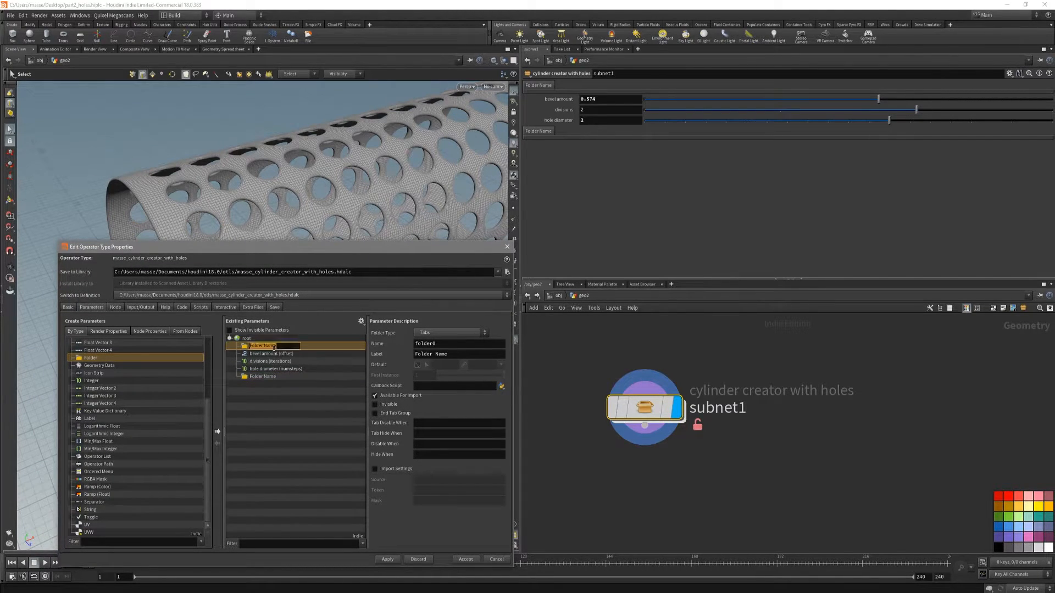
pyautogui.write('N')
pyautogui.write('ole diame')
pyautogui.write('ter control')
pyautogui.press('Return')
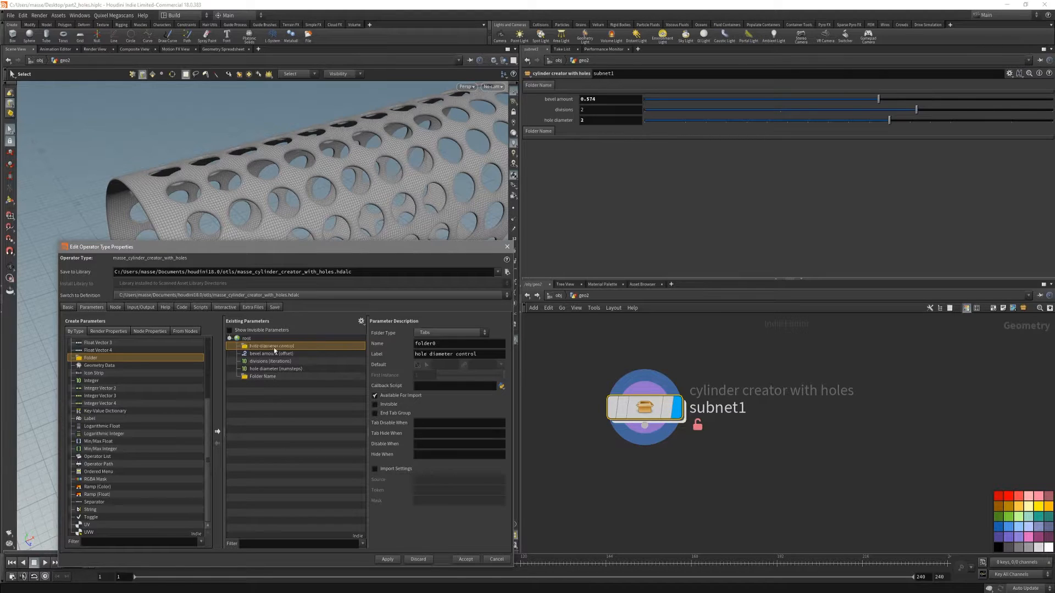
pyautogui.click(572, 180)
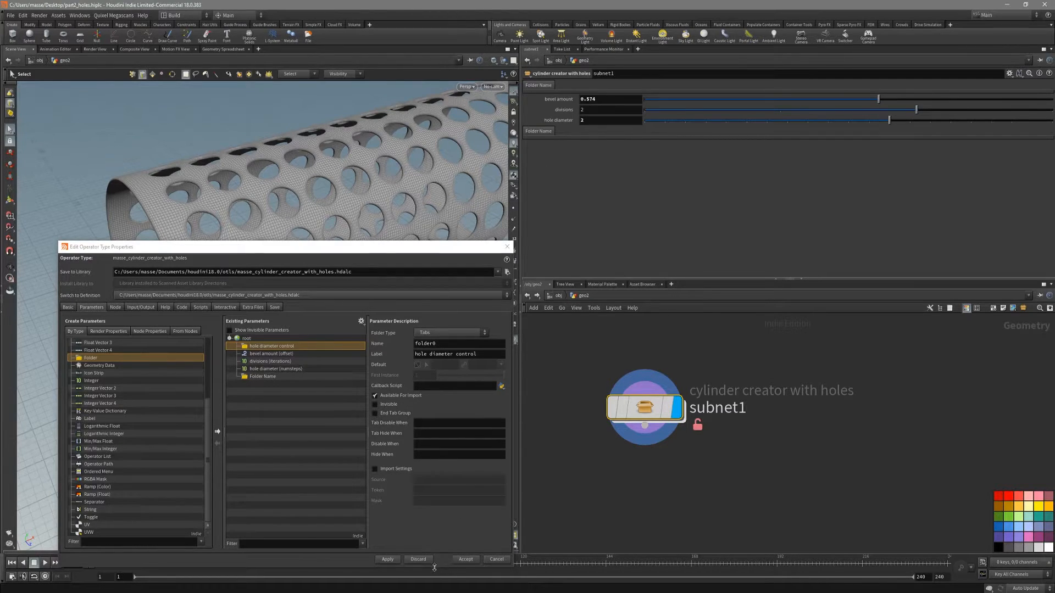
pyautogui.click(390, 561)
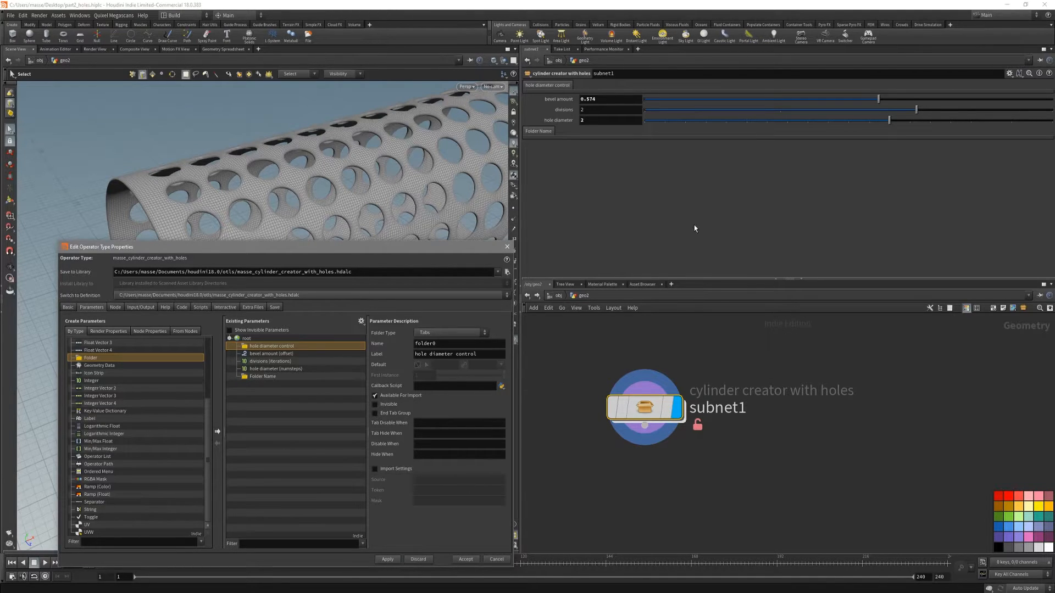
# Step: Inside subnet1, promote master_switch's Select Input to the asset's parameters below the second folder
pyautogui.moveTo(463, 247); pyautogui.dragTo(419, 201)
pyautogui.doubleClick(636, 400)
pyautogui.moveTo(689, 414); pyautogui.dragTo(683, 361, button='middle')
pyautogui.click(753, 452)
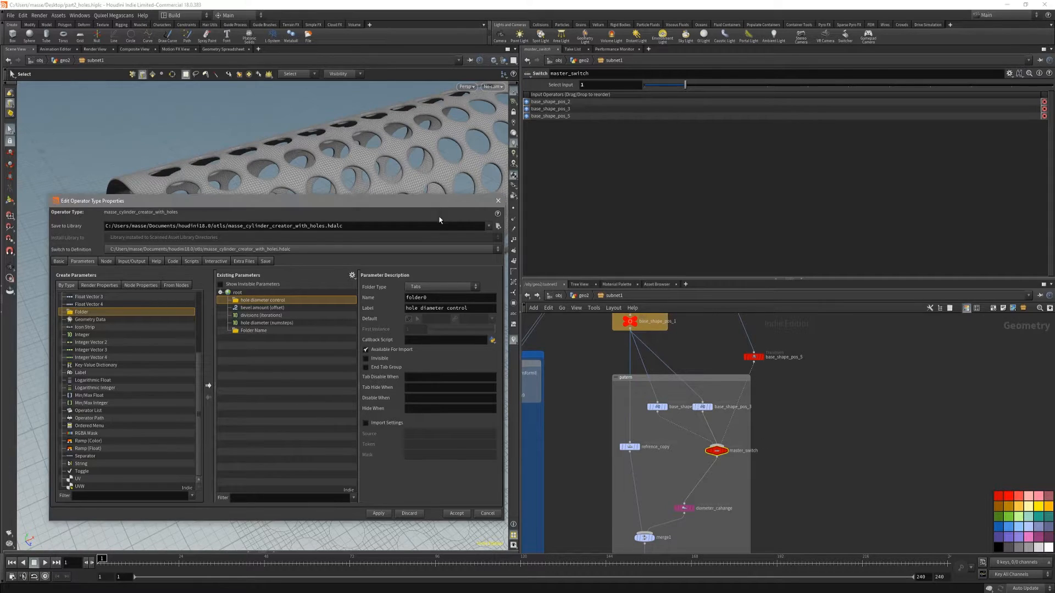
pyautogui.moveTo(431, 203); pyautogui.dragTo(433, 215)
pyautogui.moveTo(560, 85); pyautogui.dragTo(258, 351)
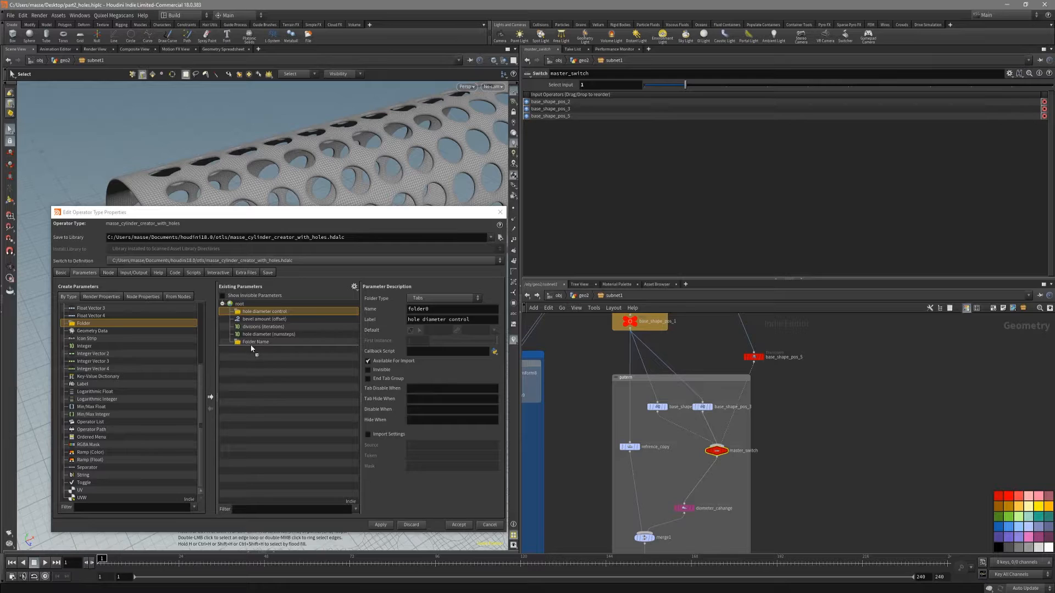
# Step: Label the promoted Select Input parameter "cylinder style" and apply the change
pyautogui.tripleClick(466, 320)
pyautogui.press('BackSpace')
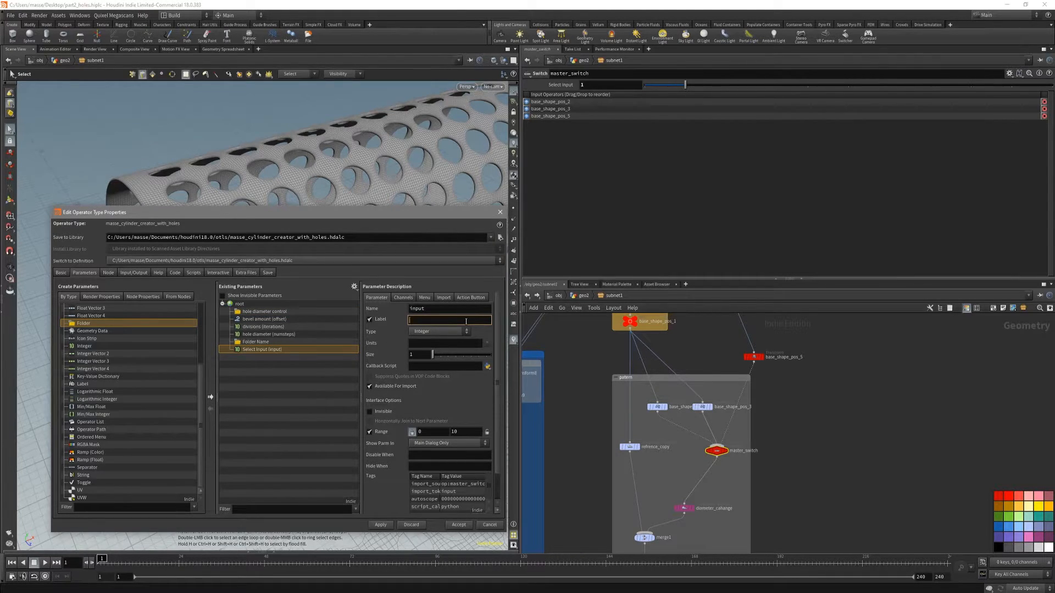
pyautogui.write('cylinder style')
pyautogui.press('Return')
pyautogui.click(391, 524)
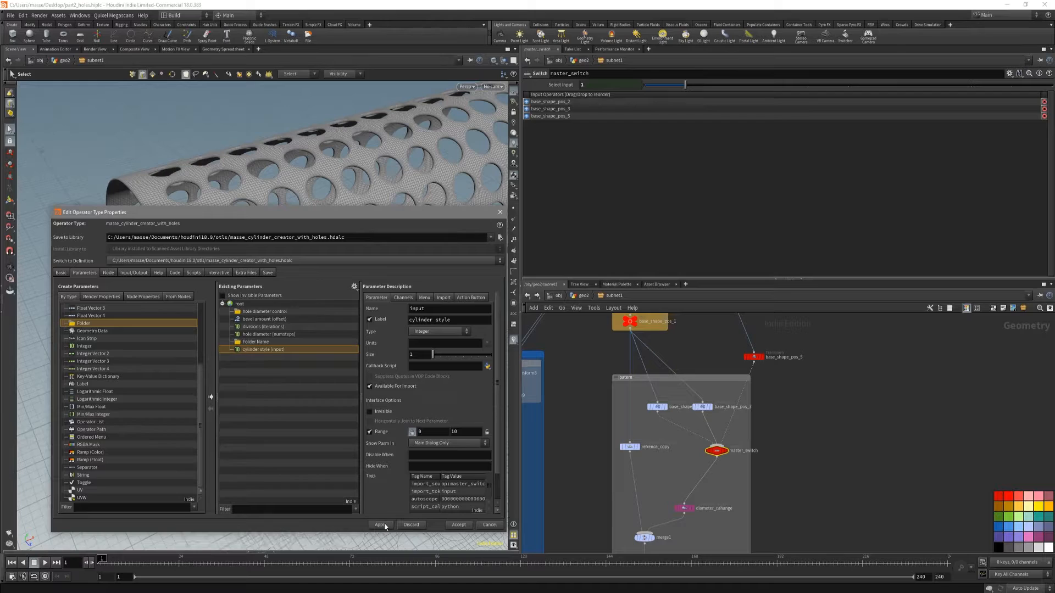
# Step: Return to the geo2 level and try cylinder style 2 on subnet1
pyautogui.click(583, 296)
pyautogui.moveTo(667, 147)
pyautogui.mouseDown()
pyautogui.moveTo(717, 146)
pyautogui.moveTo(662, 149)
pyautogui.moveTo(686, 148)
pyautogui.mouseUp()
pyautogui.click(719, 147)
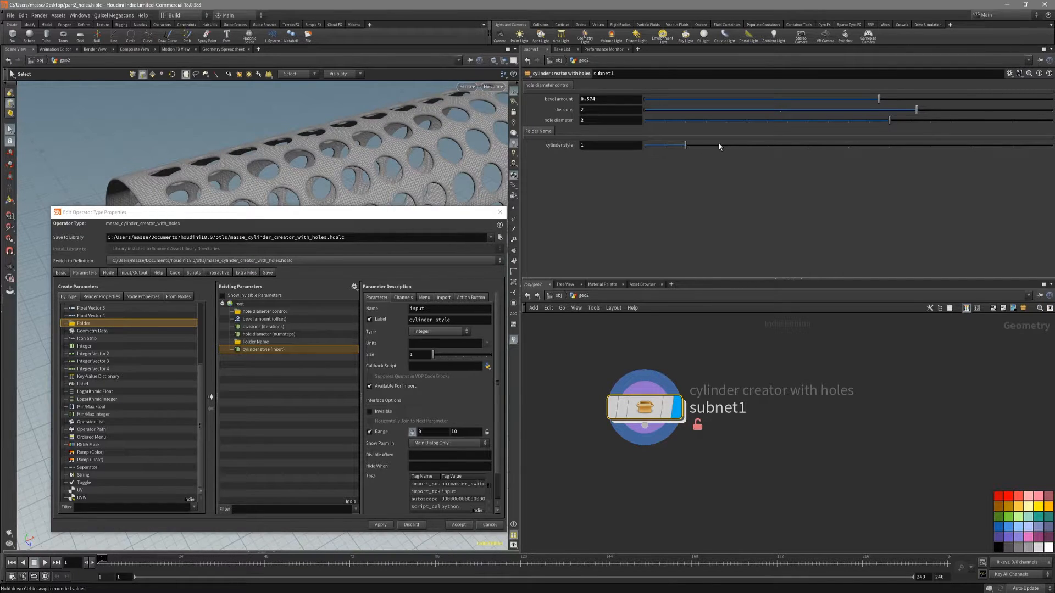
pyautogui.click(726, 146)
# Step: Inside subnet1, promote diameter_cahange's Total Number below cylinder style and label it "diameter"
pyautogui.doubleClick(642, 409)
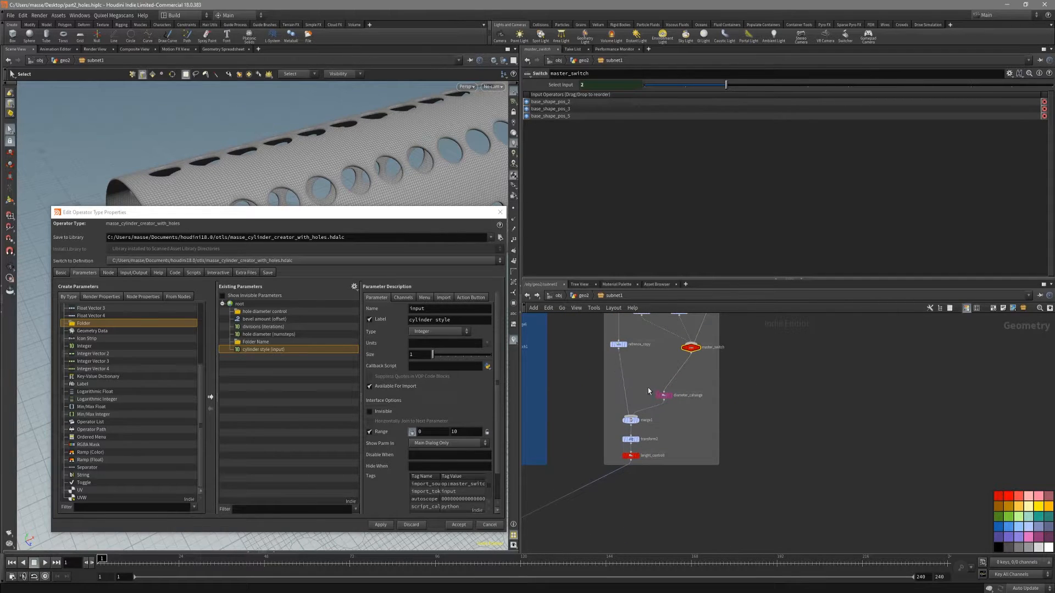
pyautogui.click(671, 400)
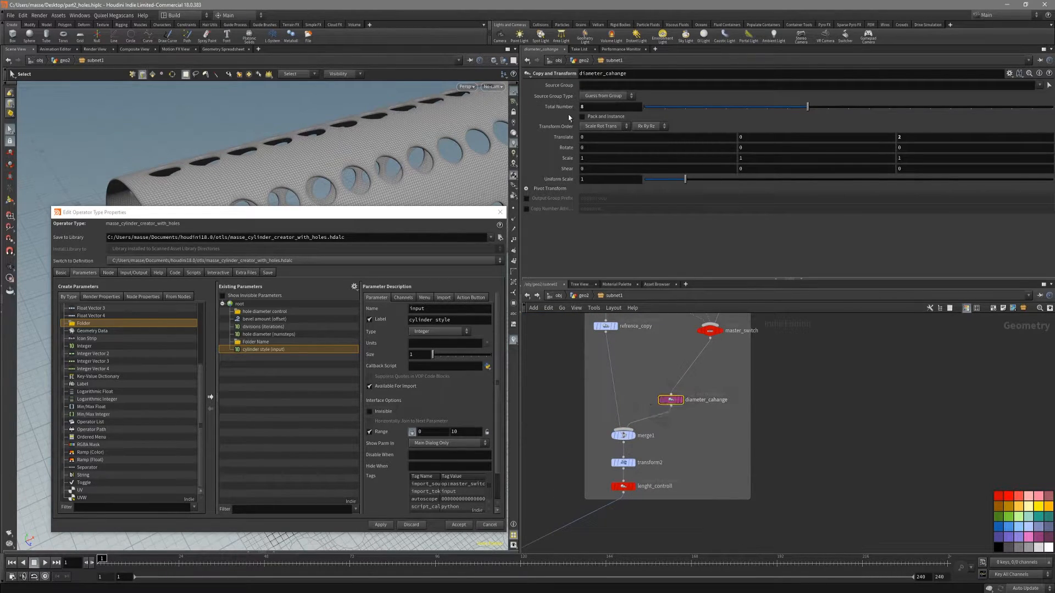
pyautogui.moveTo(274, 350); pyautogui.dragTo(269, 361)
pyautogui.tripleClick(442, 319)
pyautogui.write('dy')
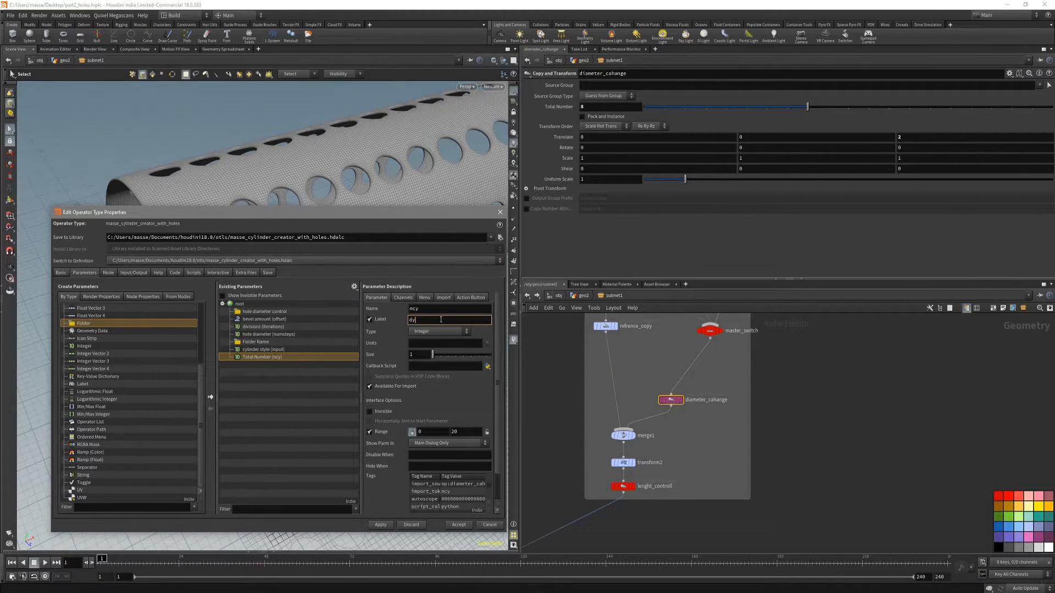
pyautogui.write('ameter')
pyautogui.press('Return')
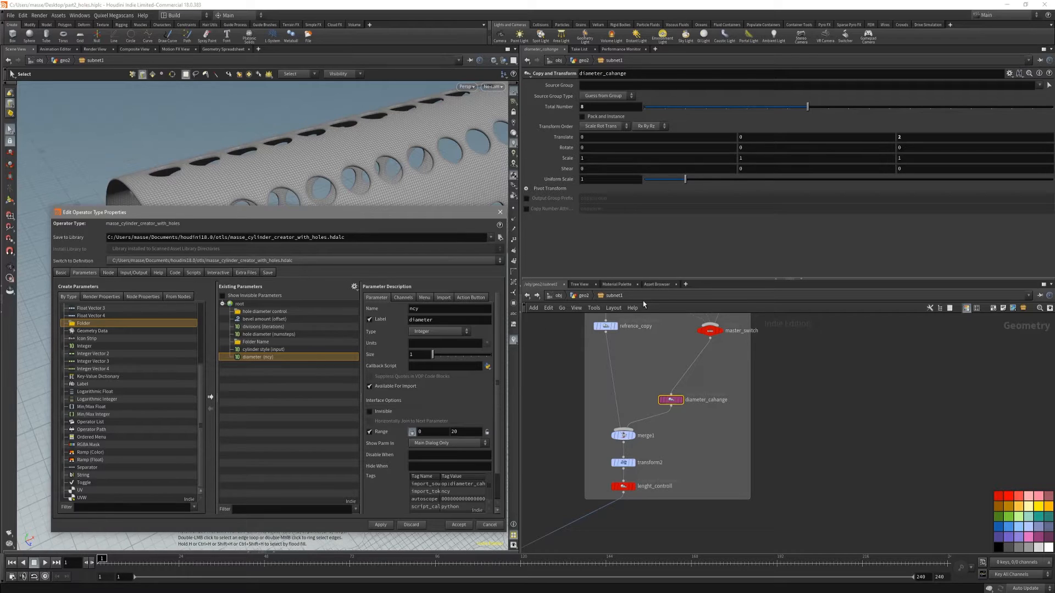
# Step: Promote lenght_controll's Total Number below diameter, label it "lenght" and apply the asset changes
pyautogui.scroll(-1, 652, 356)
pyautogui.moveTo(650, 356); pyautogui.dragTo(665, 389, button='middle')
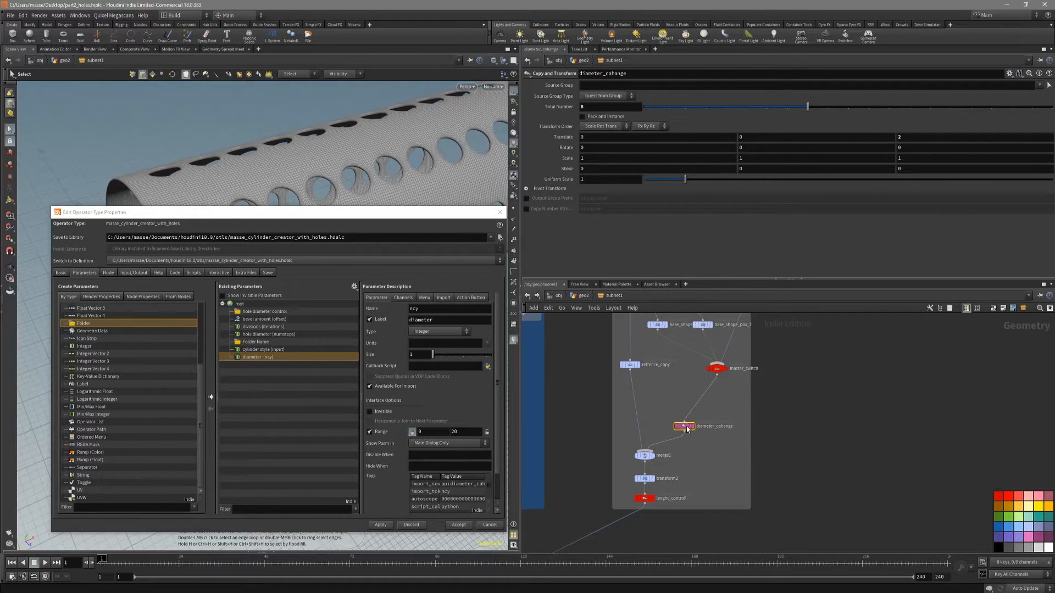
pyautogui.scroll(3, 688, 470)
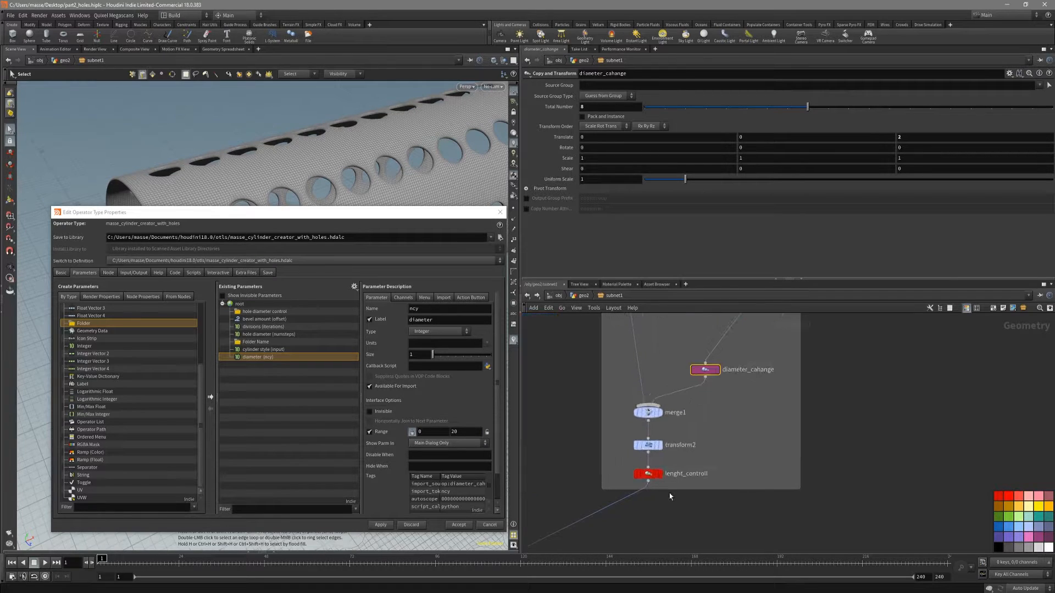
pyautogui.click(647, 474)
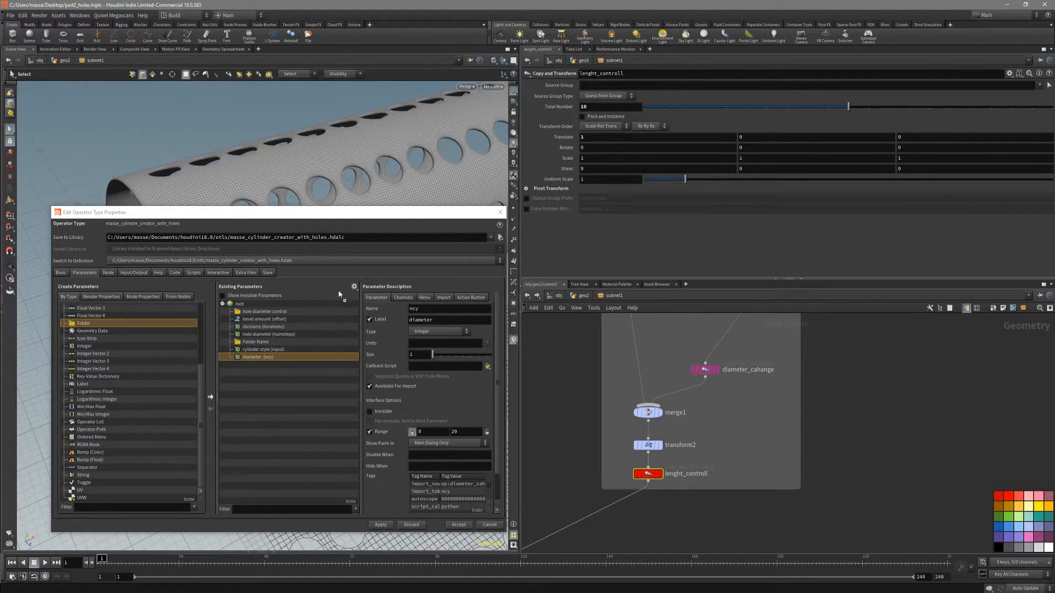
pyautogui.moveTo(264, 361); pyautogui.dragTo(264, 360)
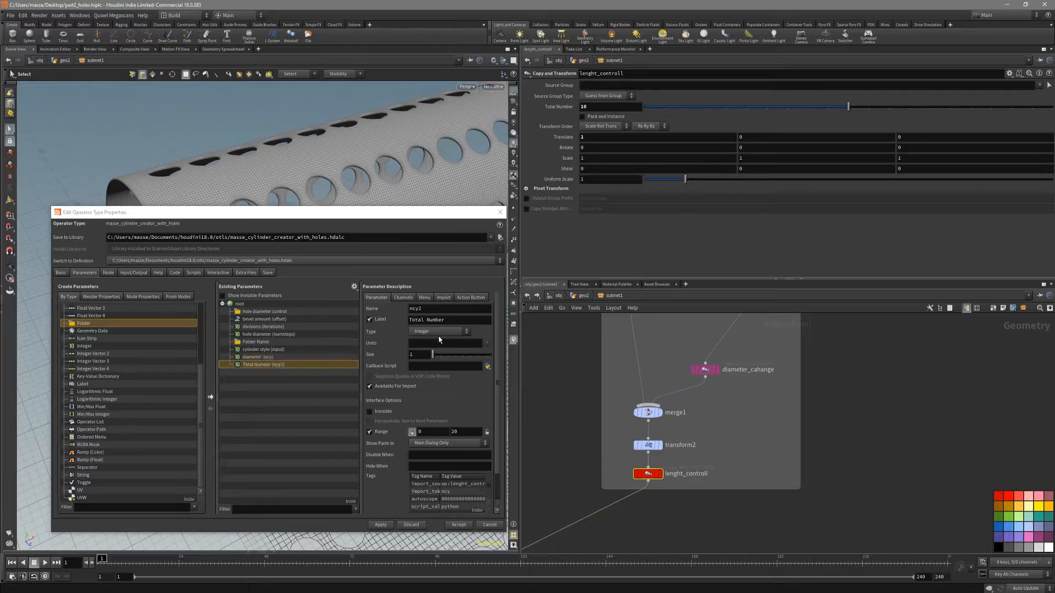
pyautogui.write('lenght')
pyautogui.press('Return')
pyautogui.scroll(-5, 694, 360)
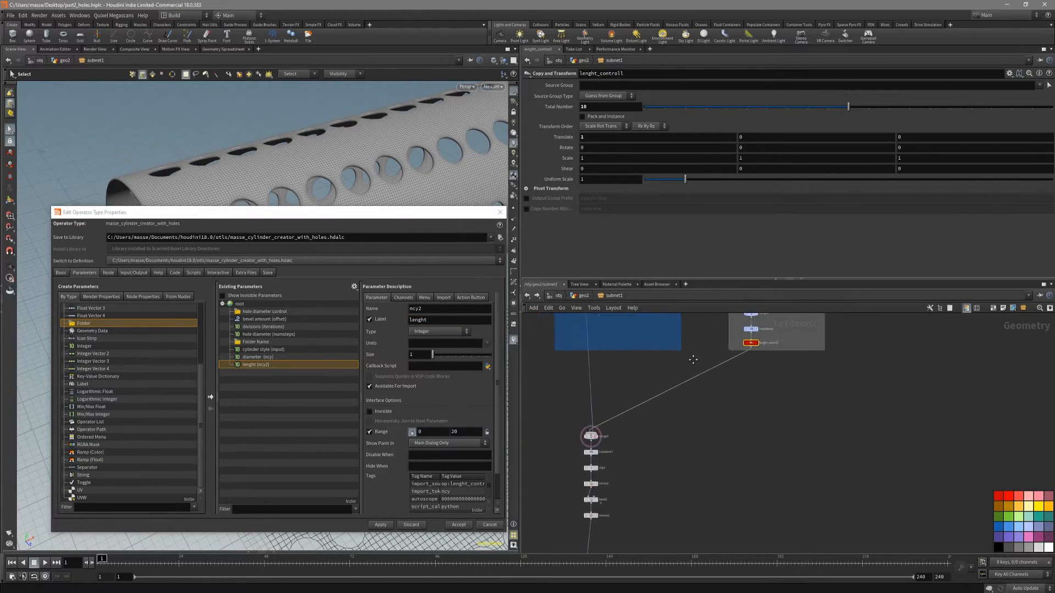
pyautogui.click(387, 526)
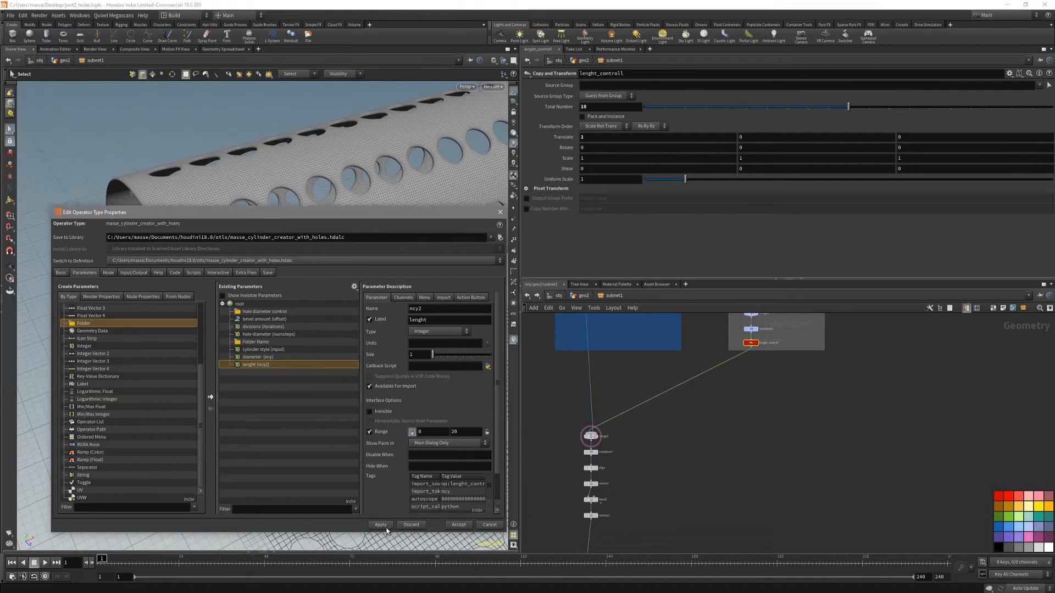
# Step: Return to the geo2 level, turn off the wireframe shading and set subnet1's cylinder style to 0
pyautogui.click(583, 61)
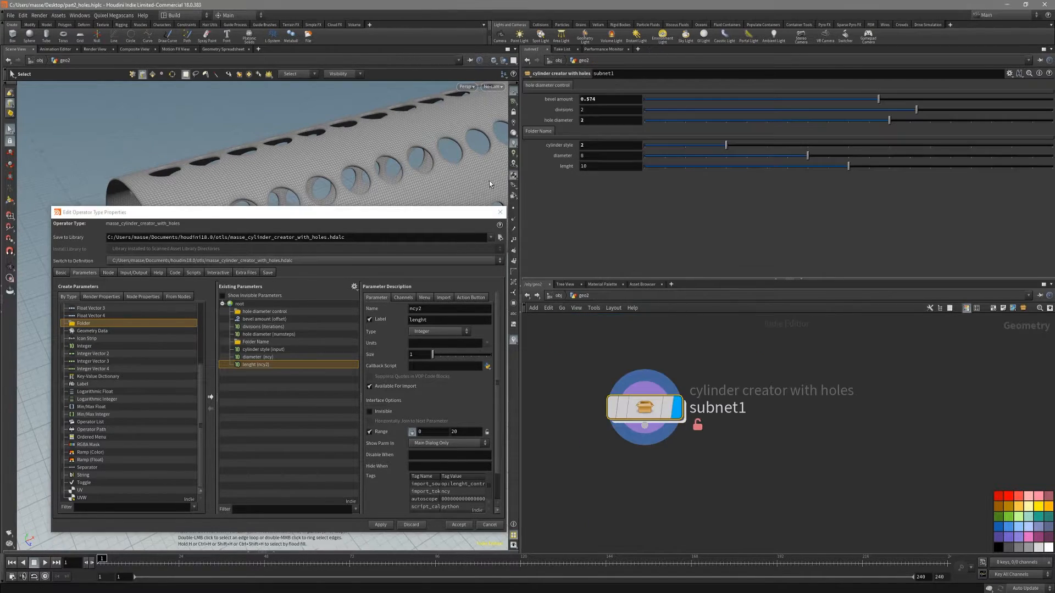
pyautogui.moveTo(390, 215); pyautogui.dragTo(394, 378)
pyautogui.keyDown('alt'); pyautogui.moveTo(416, 230); pyautogui.dragTo(335, 217); pyautogui.keyUp('alt')
pyautogui.scroll(-4, 315, 212)
pyautogui.hotkey('shift', 'w')
pyautogui.moveTo(725, 145); pyautogui.dragTo(699, 147)
pyautogui.keyDown('alt'); pyautogui.moveTo(336, 224); pyautogui.dragTo(419, 192); pyautogui.keyUp('alt')
pyautogui.moveTo(685, 146); pyautogui.dragTo(656, 148)
pyautogui.keyDown('alt'); pyautogui.moveTo(313, 247); pyautogui.dragTo(352, 234); pyautogui.keyUp('alt')
# Step: Set subnet1's diameter to 13 and lenght to 16, and view the resulting tube up close
pyautogui.moveTo(807, 156); pyautogui.dragTo(849, 159)
pyautogui.keyDown('alt'); pyautogui.moveTo(351, 237); pyautogui.dragTo(307, 242); pyautogui.keyUp('alt')
pyautogui.moveTo(849, 156); pyautogui.dragTo(909, 155)
pyautogui.click(758, 168)
pyautogui.click(966, 169)
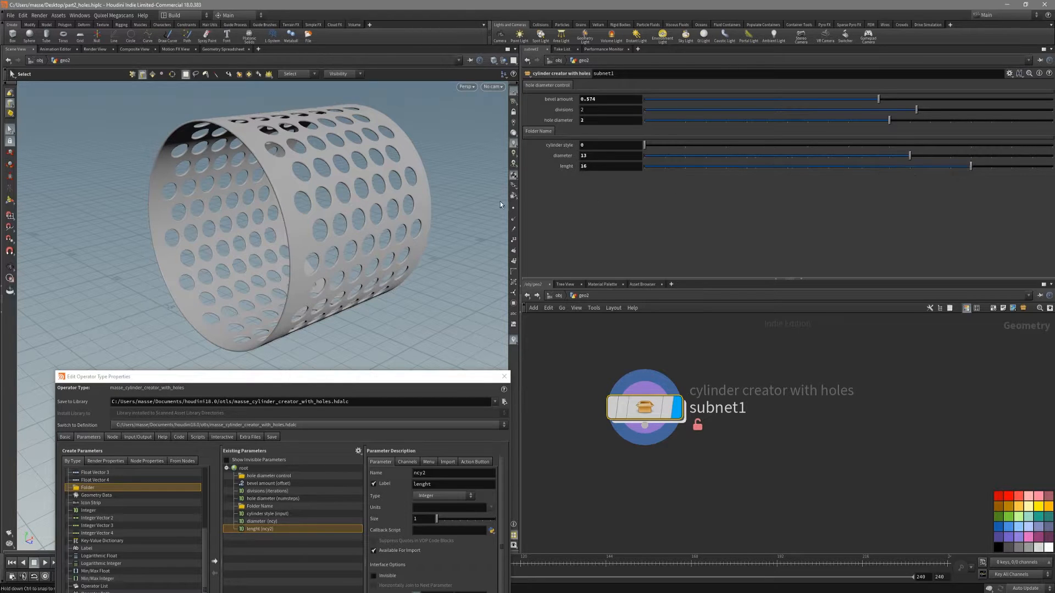
pyautogui.keyDown('alt'); pyautogui.moveTo(436, 179); pyautogui.dragTo(351, 201); pyautogui.keyUp('alt')
pyautogui.moveTo(364, 198); pyautogui.dragTo(355, 246)
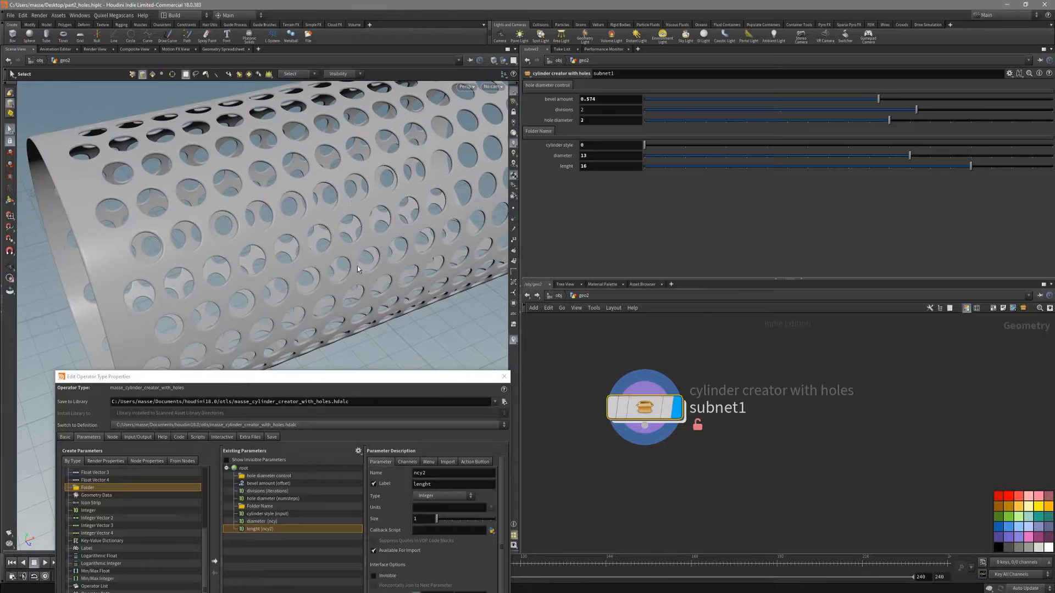
# Step: Enter subnet1 and select the polyextrude1 node below fuse1 to show its extrusion parameters
pyautogui.moveTo(332, 374); pyautogui.dragTo(327, 240)
pyautogui.doubleClick(639, 409)
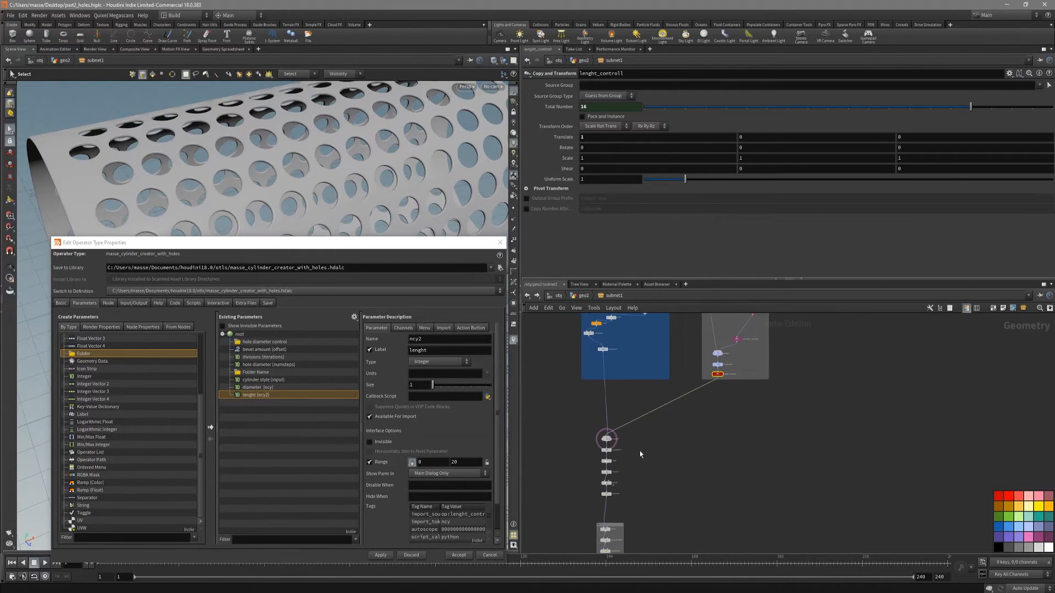
pyautogui.scroll(5, 637, 431)
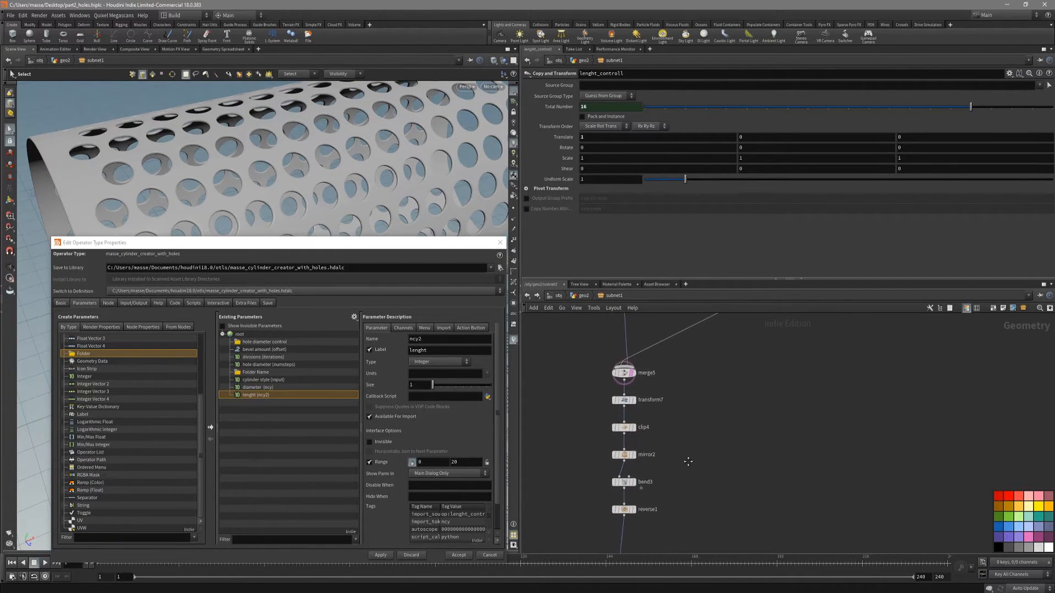
pyautogui.moveTo(688, 462); pyautogui.dragTo(708, 353, button='middle')
pyautogui.scroll(-2, 708, 354)
pyautogui.scroll(3, 671, 464)
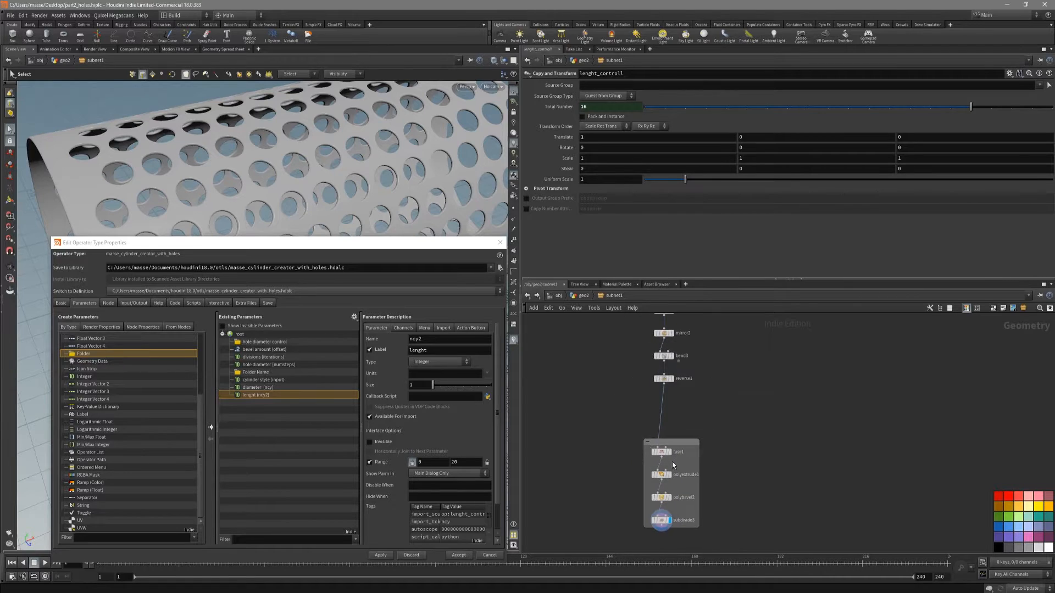
pyautogui.moveTo(729, 487); pyautogui.dragTo(725, 416, button='middle')
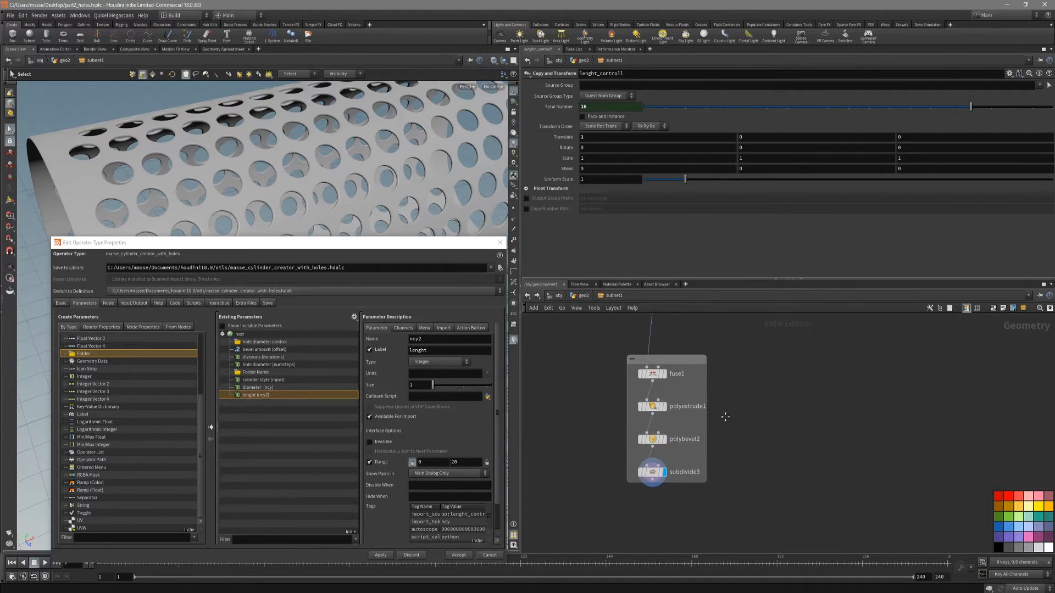
pyautogui.click(273, 436)
pyautogui.scroll(-3, 714, 440)
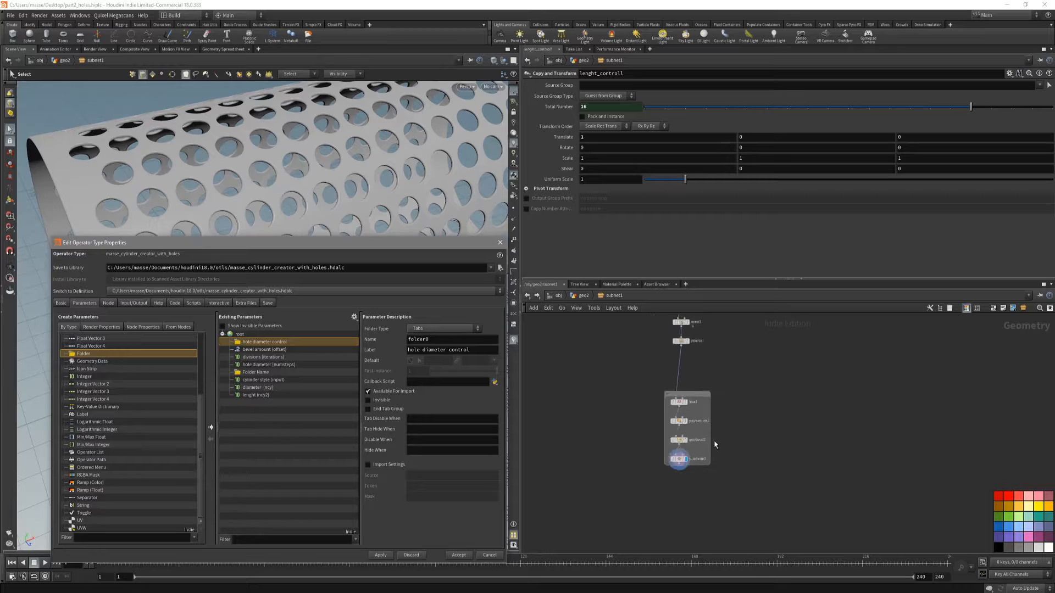
pyautogui.scroll(4, 678, 453)
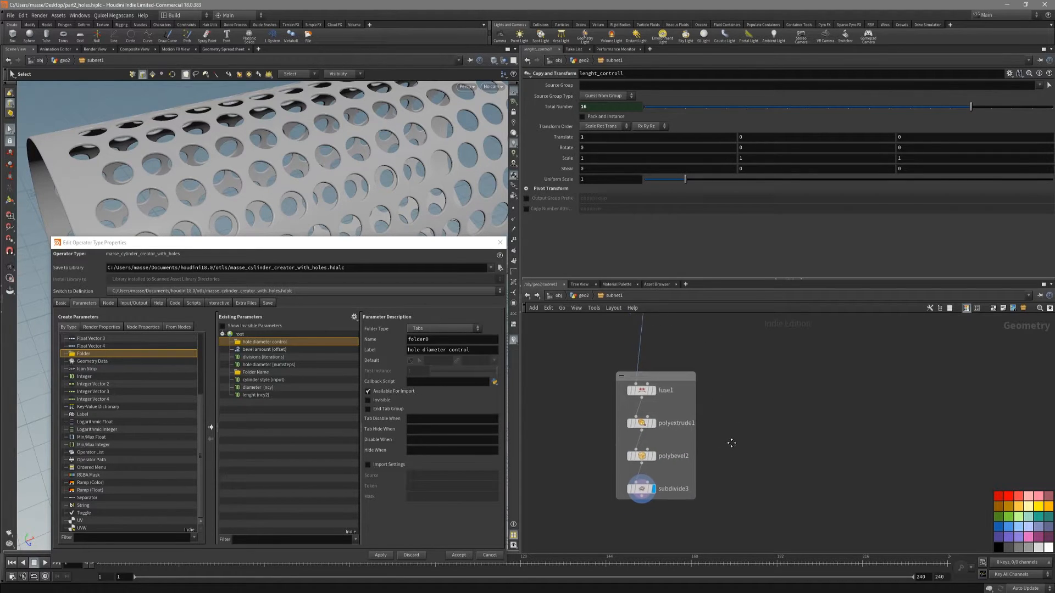
pyautogui.click(673, 421)
pyautogui.scroll(5, 683, 200)
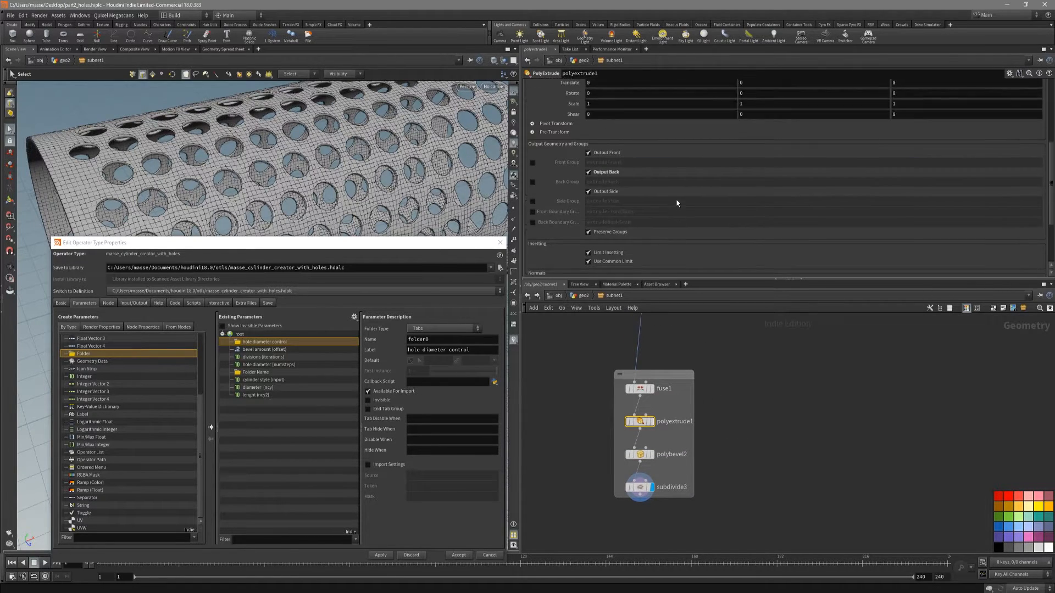
# Step: Label the second parameter folder "general settings for sylinder"
pyautogui.click(266, 374)
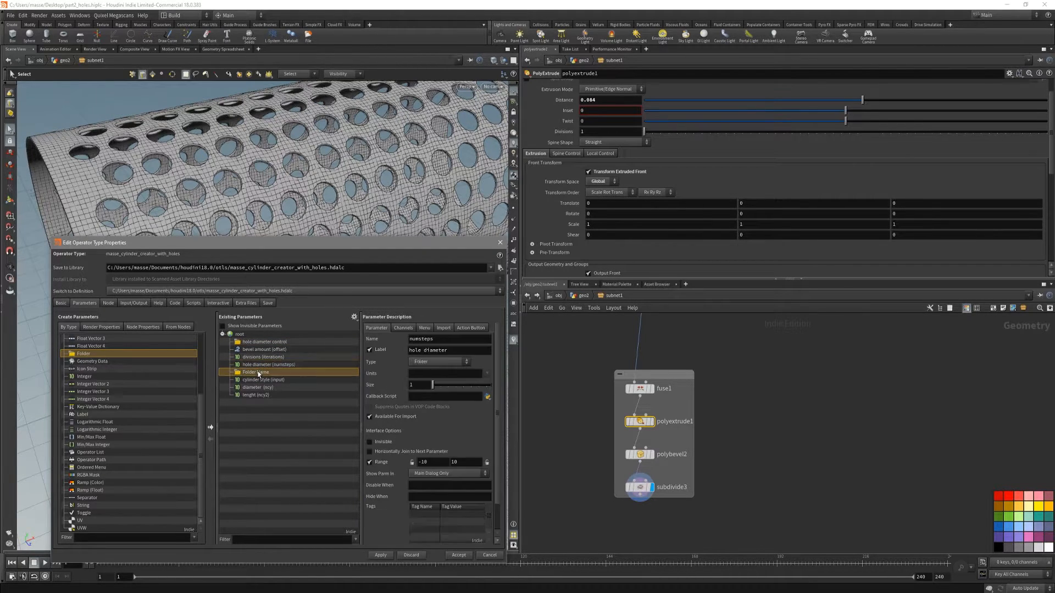
pyautogui.moveTo(408, 350); pyautogui.dragTo(440, 350)
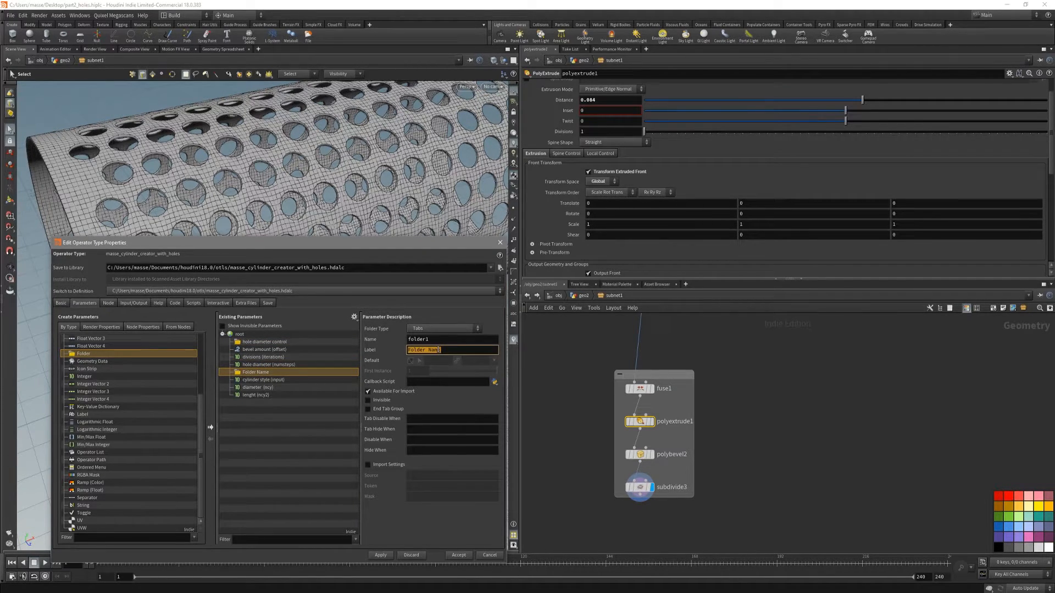
pyautogui.write('gene')
pyautogui.write('ral seti')
pyautogui.write('er')
pyautogui.press('Return')
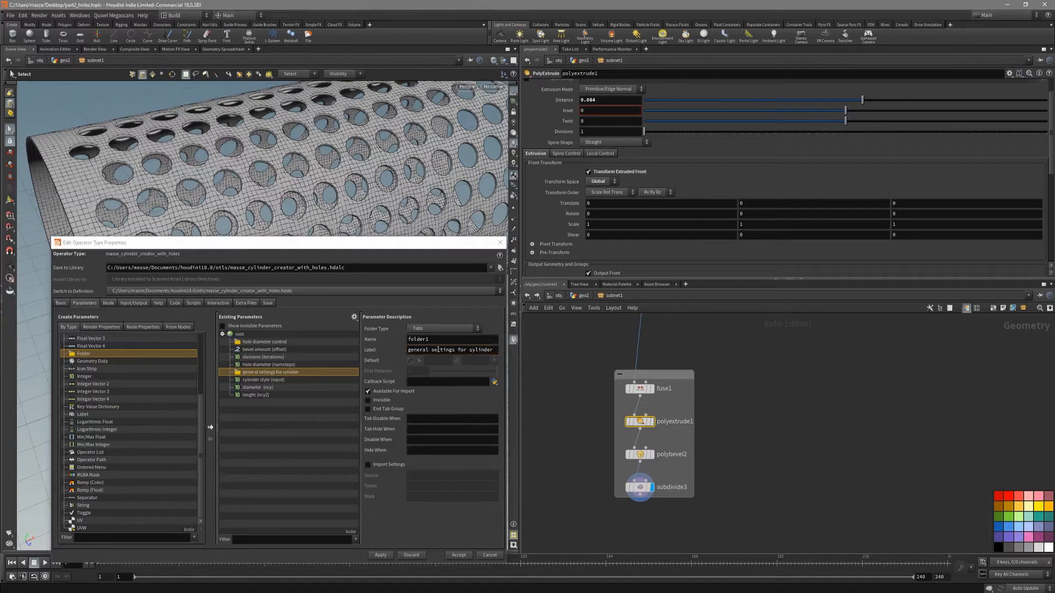
# Step: Add a third folder below the lenght parameter in the asset's parameter list
pyautogui.click(271, 424)
pyautogui.click(256, 395)
pyautogui.click(259, 380)
pyautogui.click(259, 373)
pyautogui.click(253, 381)
pyautogui.click(242, 397)
pyautogui.moveTo(82, 354); pyautogui.dragTo(257, 407)
pyautogui.click(260, 421)
pyautogui.click(261, 405)
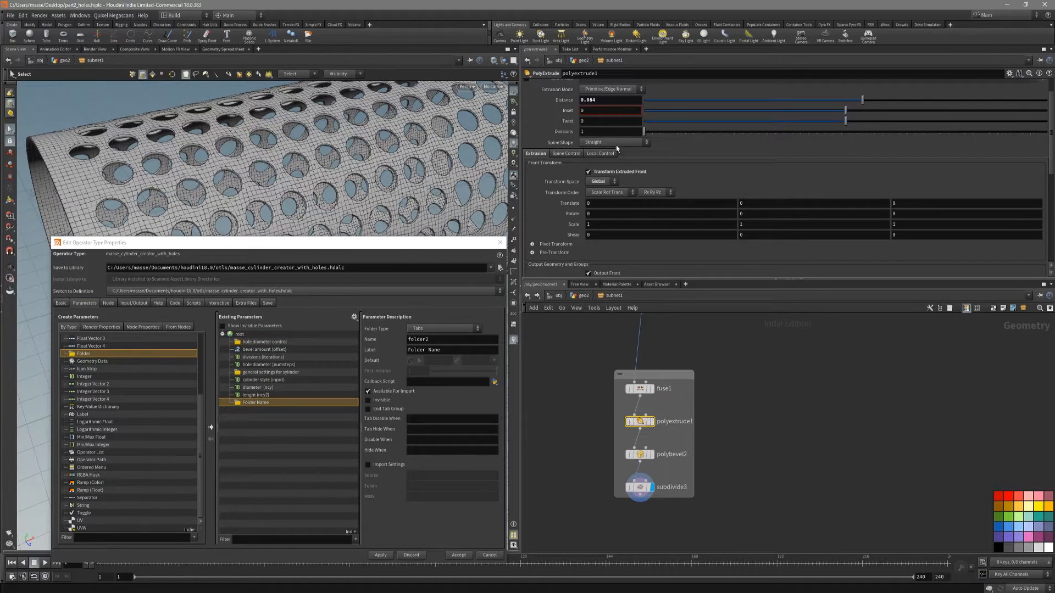
# Step: Promote polyextrude1's Distance parameter into the asset, placing it below the third folder
pyautogui.moveTo(565, 100); pyautogui.dragTo(253, 409)
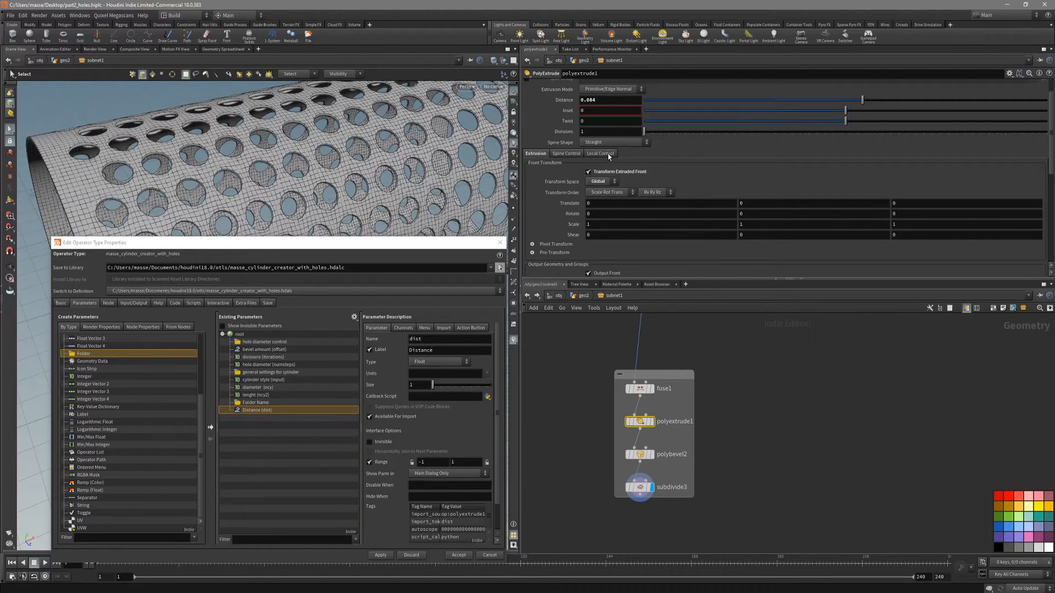
pyautogui.scroll(-5, 691, 252)
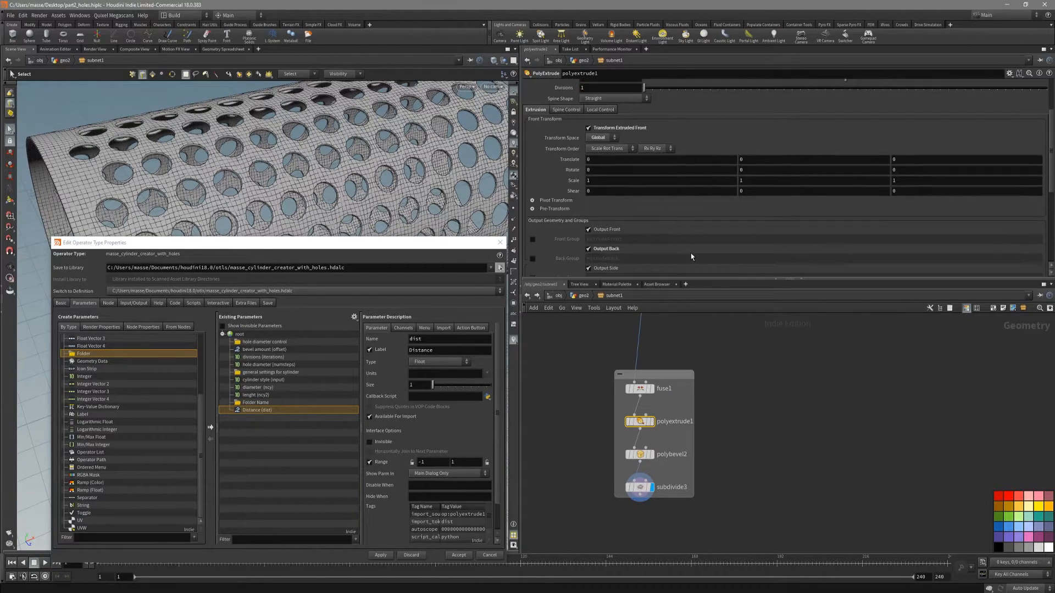
pyautogui.scroll(-4, 638, 244)
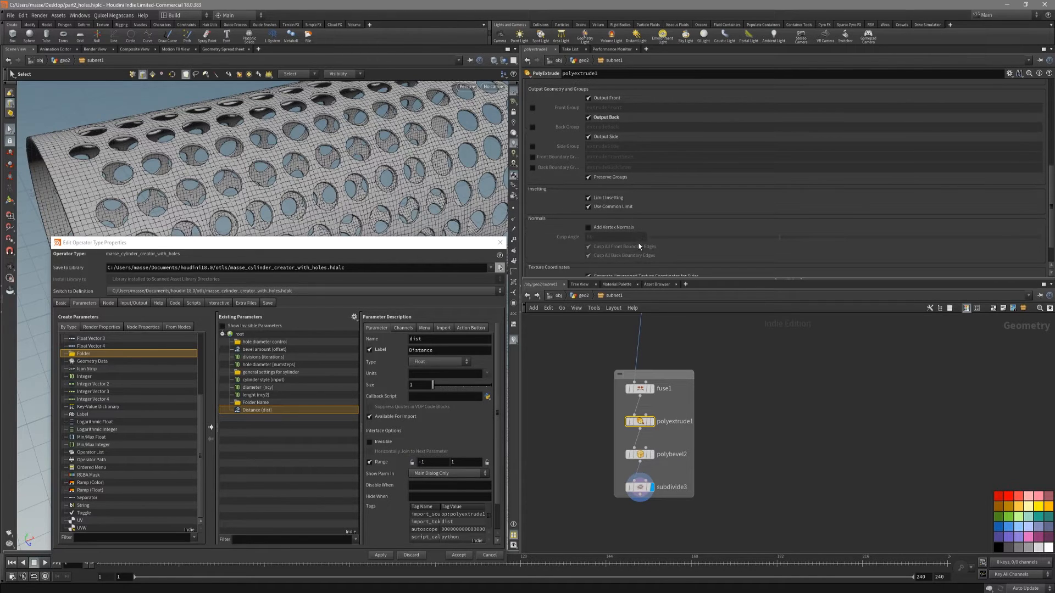
# Step: Select polybevel2 in the network and label the asset's third parameter folder "extrusion"
pyautogui.click(640, 454)
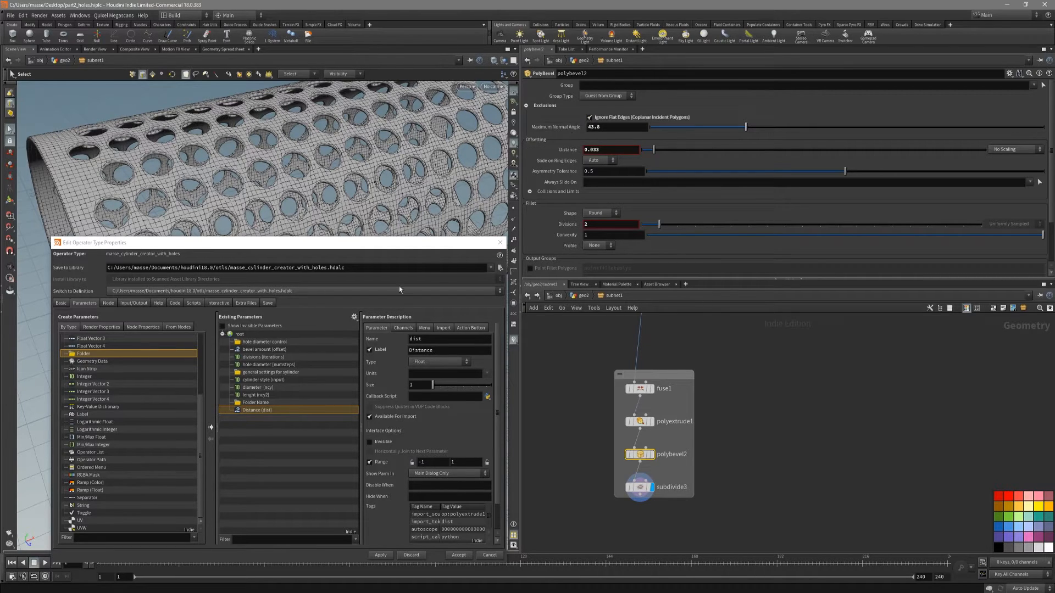
pyautogui.click(256, 403)
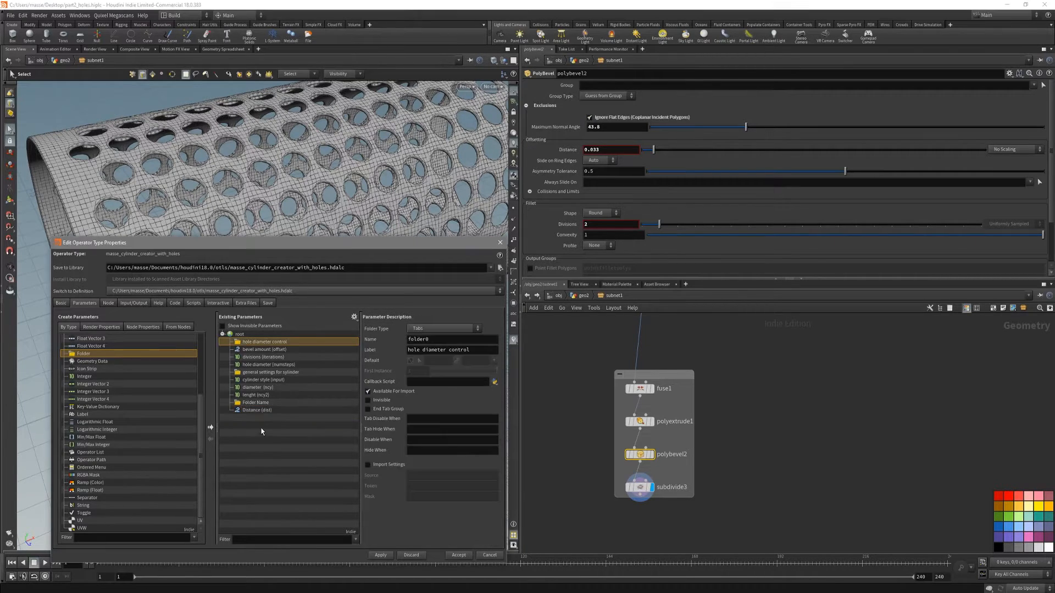
pyautogui.click(444, 351)
pyautogui.write('ex')
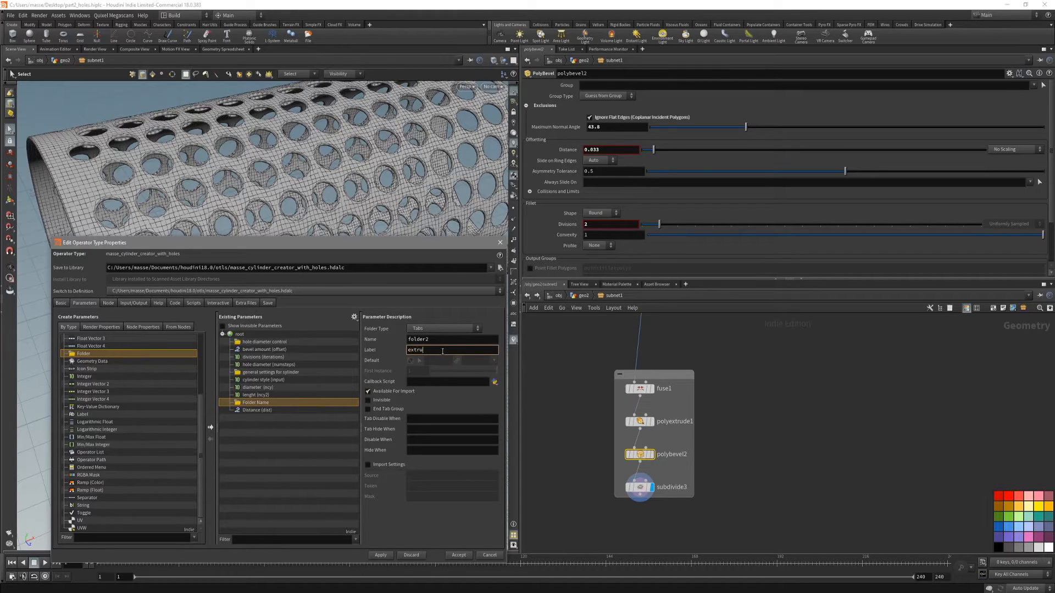
pyautogui.write('trusion')
pyautogui.press('Return')
pyautogui.click(273, 444)
# Step: Add a fourth folder below the extrusion Distance parameter and label it "beveling"
pyautogui.click(262, 403)
pyautogui.moveTo(101, 357); pyautogui.dragTo(253, 421)
pyautogui.click(433, 350)
pyautogui.write('beveling')
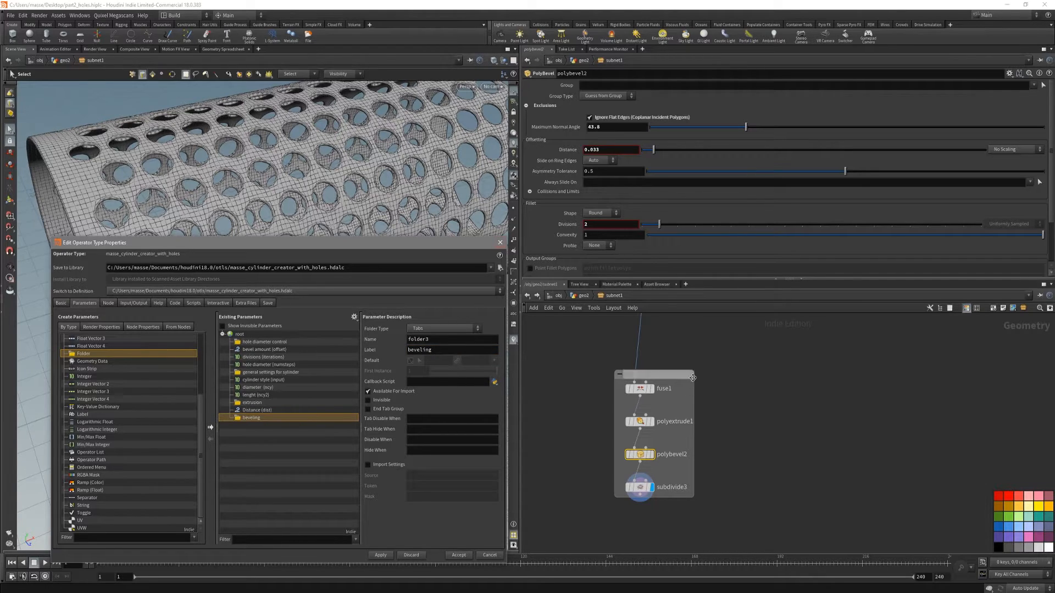
pyautogui.moveTo(734, 383); pyautogui.dragTo(735, 387, button='middle')
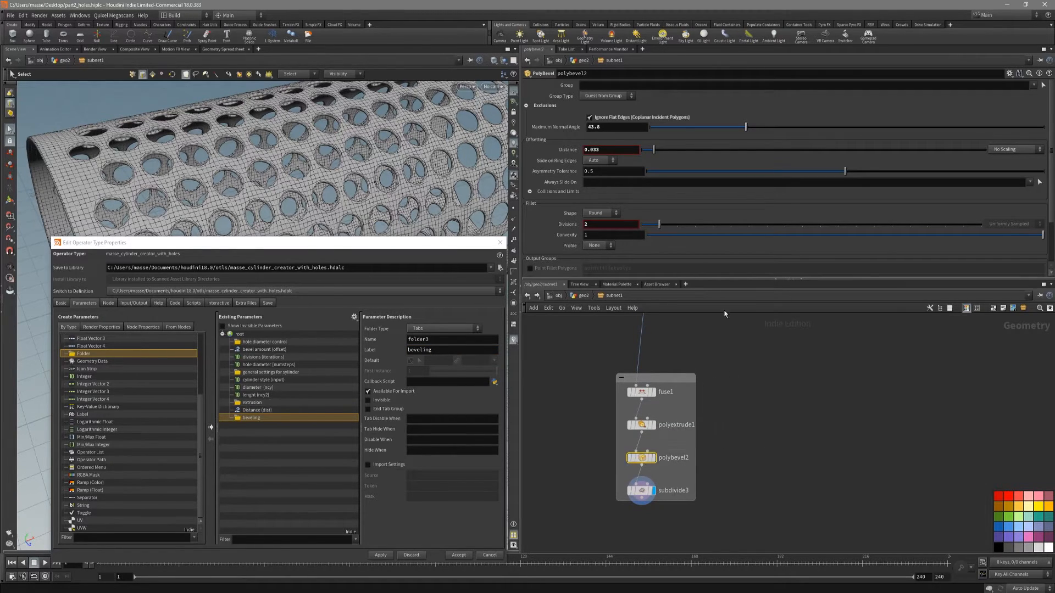
# Step: Promote polybevel2's Distance, Divisions and Maximum Normal Angle parameters into the asset under the beveling folder
pyautogui.moveTo(569, 150); pyautogui.dragTo(252, 425)
pyautogui.moveTo(568, 224); pyautogui.dragTo(278, 431)
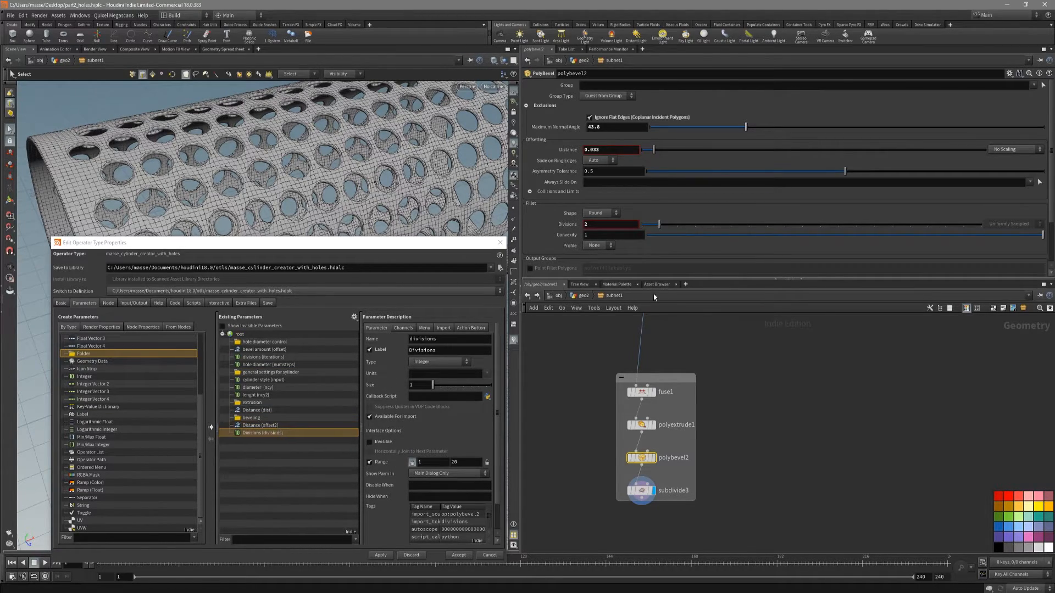
pyautogui.scroll(-5, 728, 253)
pyautogui.scroll(5, 728, 254)
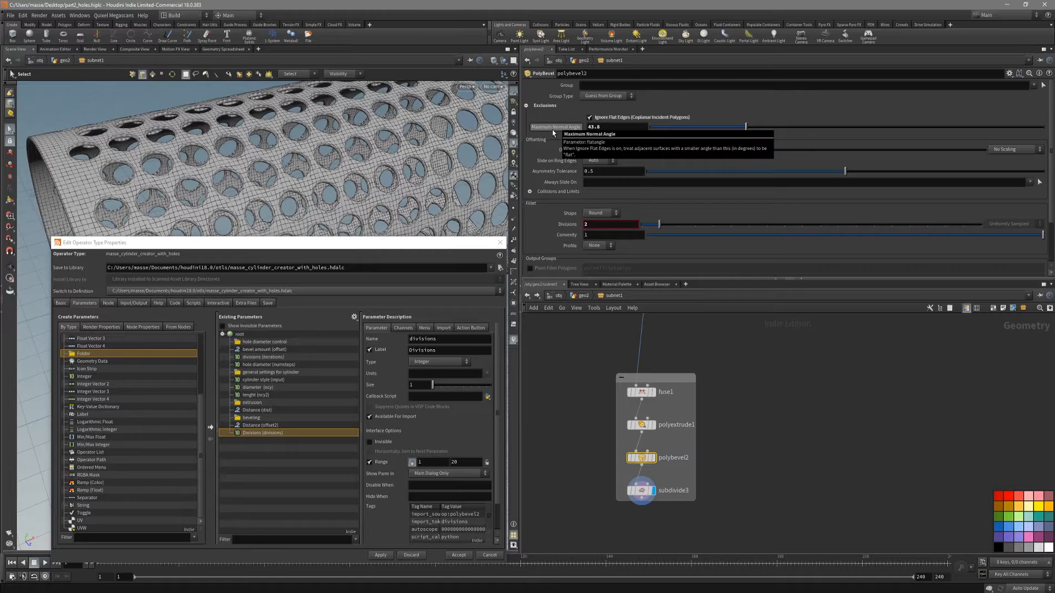
pyautogui.moveTo(555, 128); pyautogui.dragTo(268, 441)
# Step: Check the entries of the beveling folder and apply and accept the asset's parameter changes
pyautogui.click(467, 350)
pyautogui.click(275, 434)
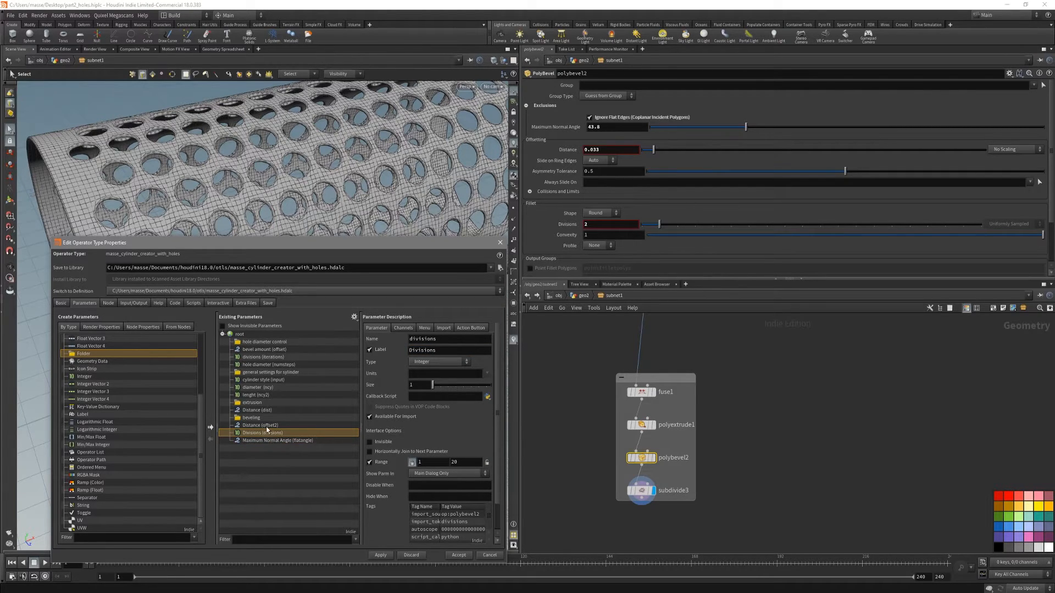
pyautogui.press('Up')
pyautogui.click(259, 436)
pyautogui.click(261, 426)
pyautogui.click(267, 418)
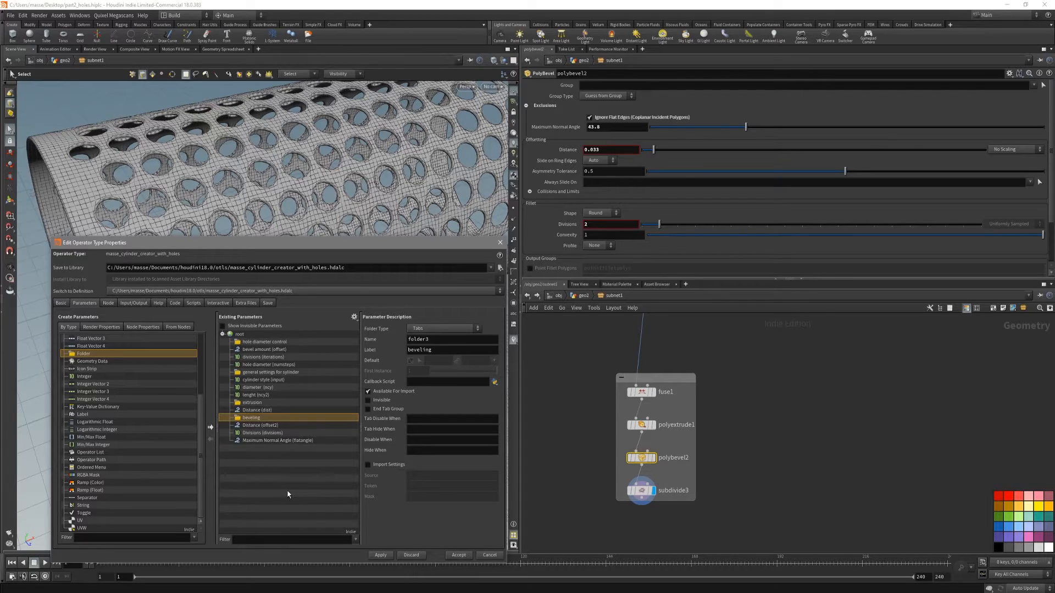
pyautogui.click(381, 556)
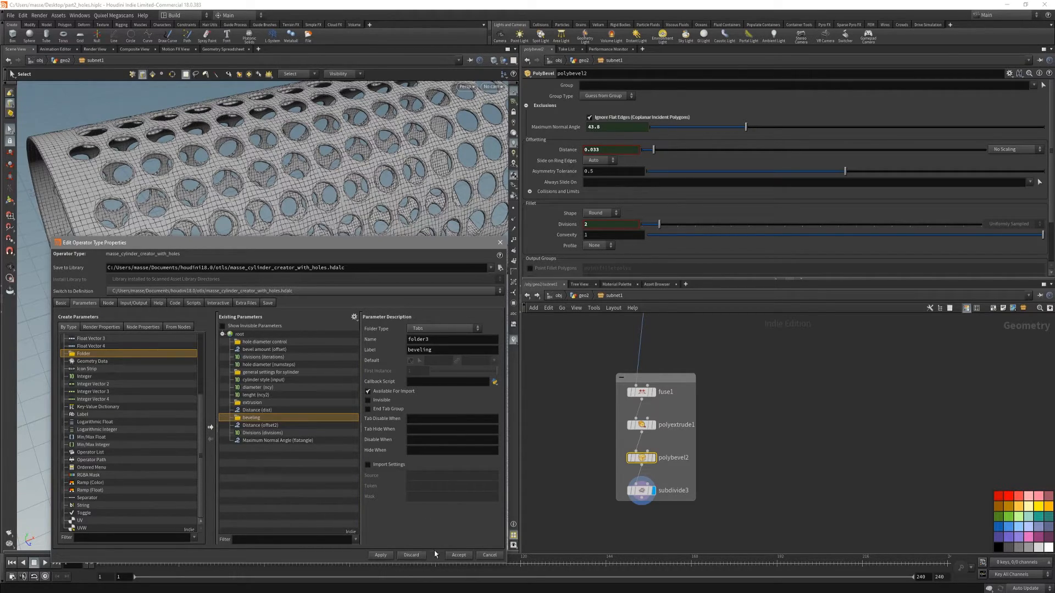
pyautogui.click(459, 555)
# Step: Return to the geo2 level and inspect the perforated tube up close from several angles
pyautogui.keyDown('alt'); pyautogui.moveTo(330, 236); pyautogui.dragTo(440, 234); pyautogui.keyUp('alt')
pyautogui.scroll(-2, 385, 215)
pyautogui.click(583, 61)
pyautogui.keyDown('alt'); pyautogui.moveTo(423, 335); pyautogui.dragTo(353, 311); pyautogui.keyUp('alt')
pyautogui.scroll(-3, 394, 313)
pyautogui.scroll(3, 380, 327)
pyautogui.scroll(5, 354, 307)
pyautogui.keyDown('alt'); pyautogui.moveTo(360, 228); pyautogui.dragTo(400, 243); pyautogui.keyUp('alt')
pyautogui.scroll(2, 377, 250)
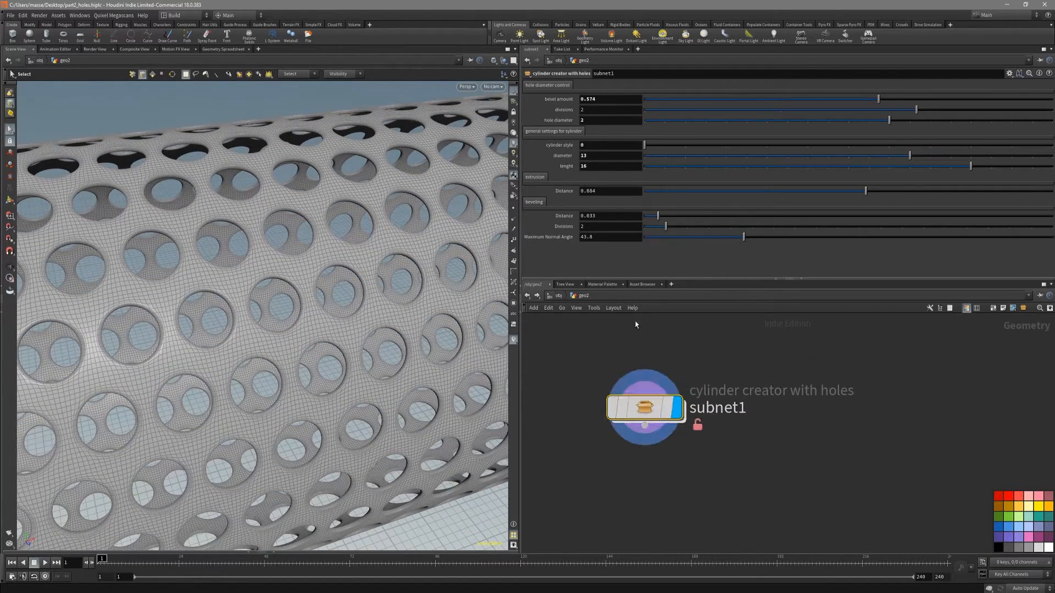
pyautogui.keyDown('alt'); pyautogui.moveTo(368, 248); pyautogui.dragTo(372, 264); pyautogui.keyUp('alt')
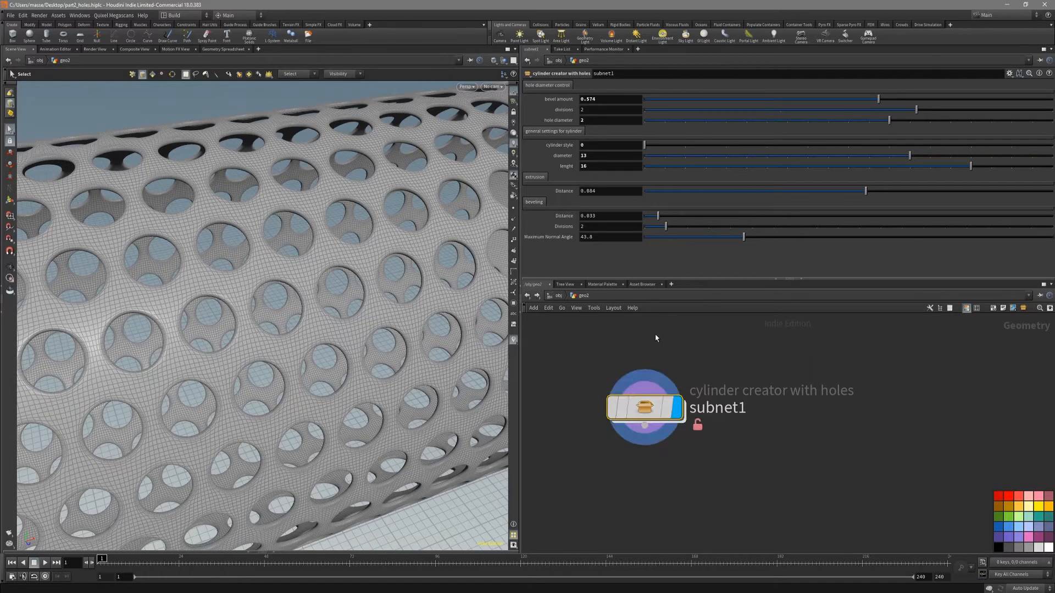
pyautogui.rightClick(644, 413)
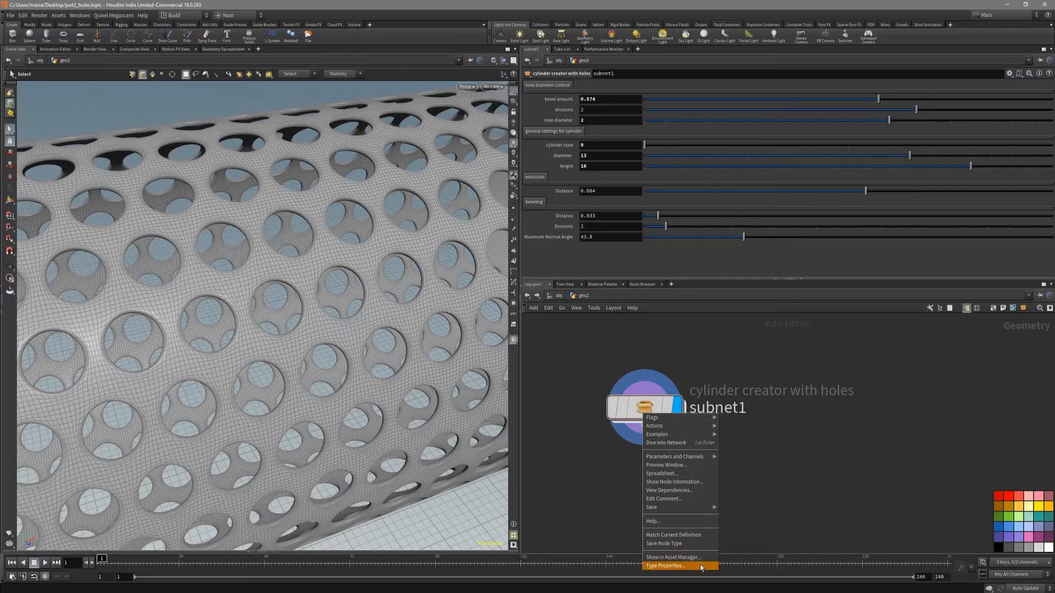
pyautogui.moveTo(705, 511)
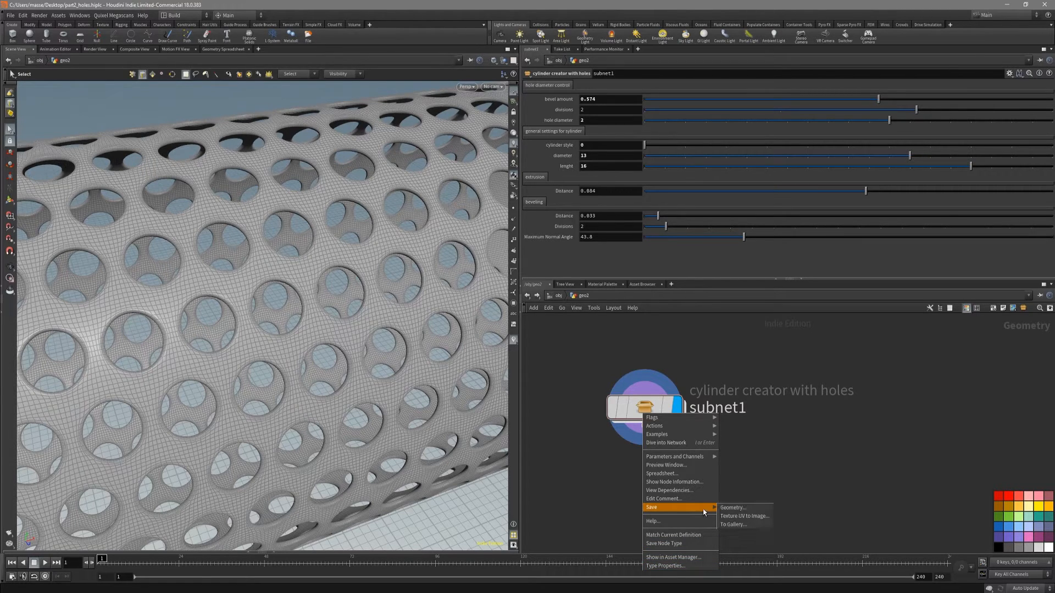
pyautogui.click(703, 443)
pyautogui.press('u')
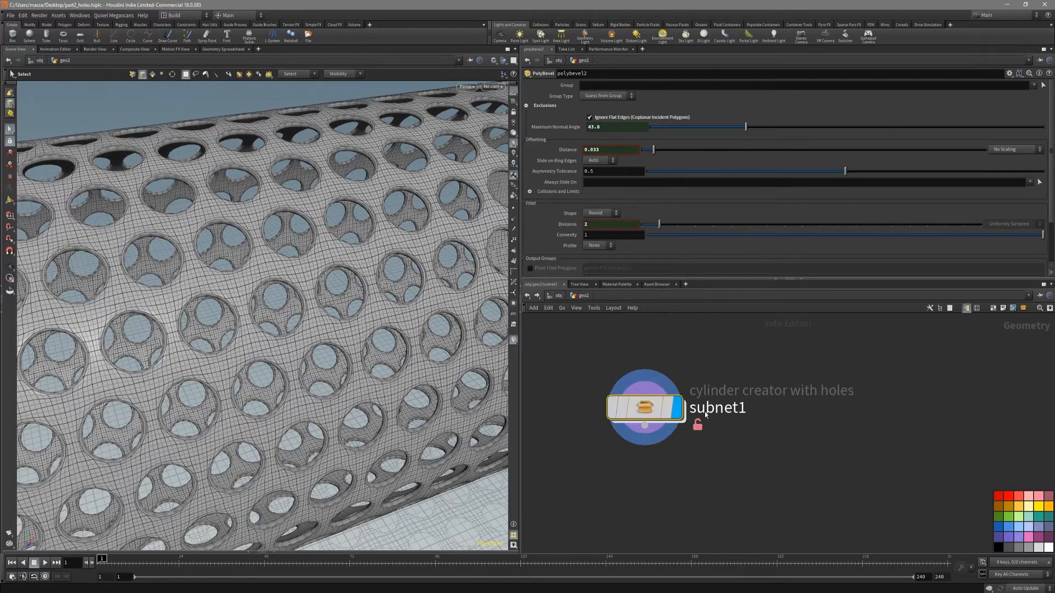
pyautogui.moveTo(687, 443); pyautogui.dragTo(670, 484, button='middle')
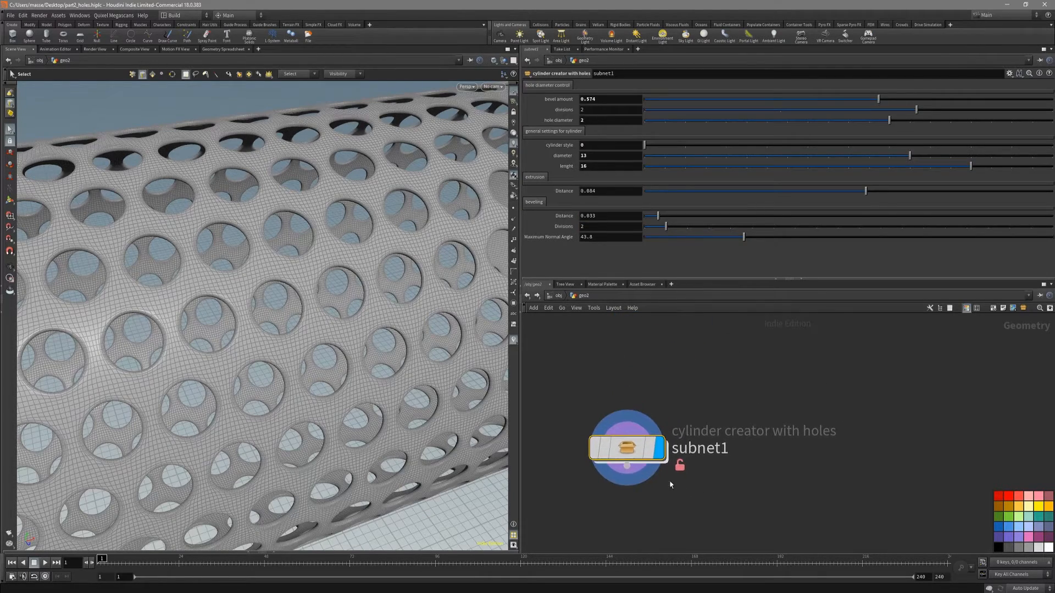
# Step: Enter subnet1, select the subdivide3 node to show its parameters, and return to geo2
pyautogui.doubleClick(636, 449)
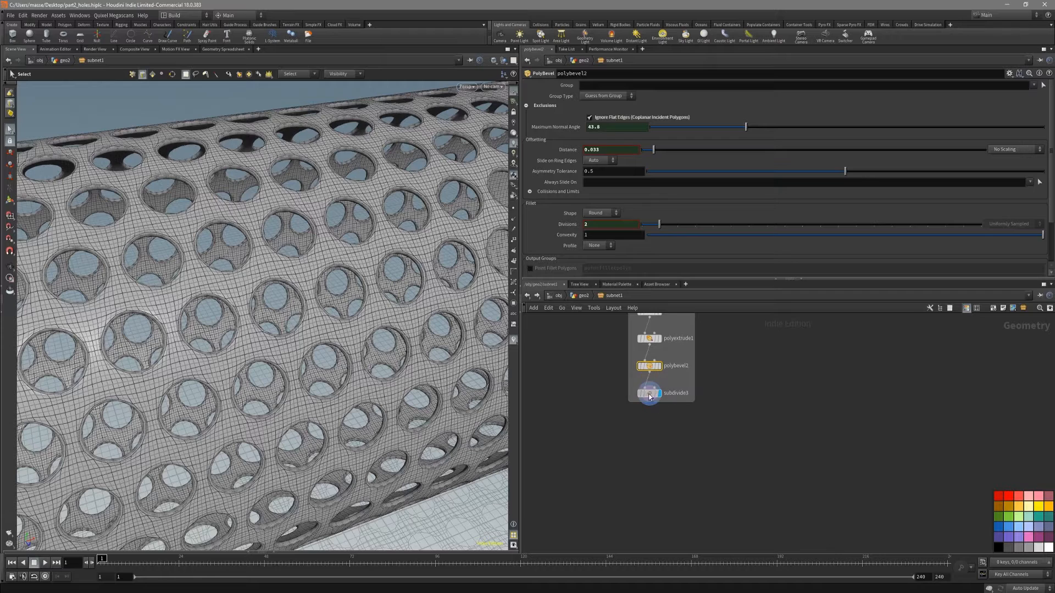
pyautogui.click(649, 396)
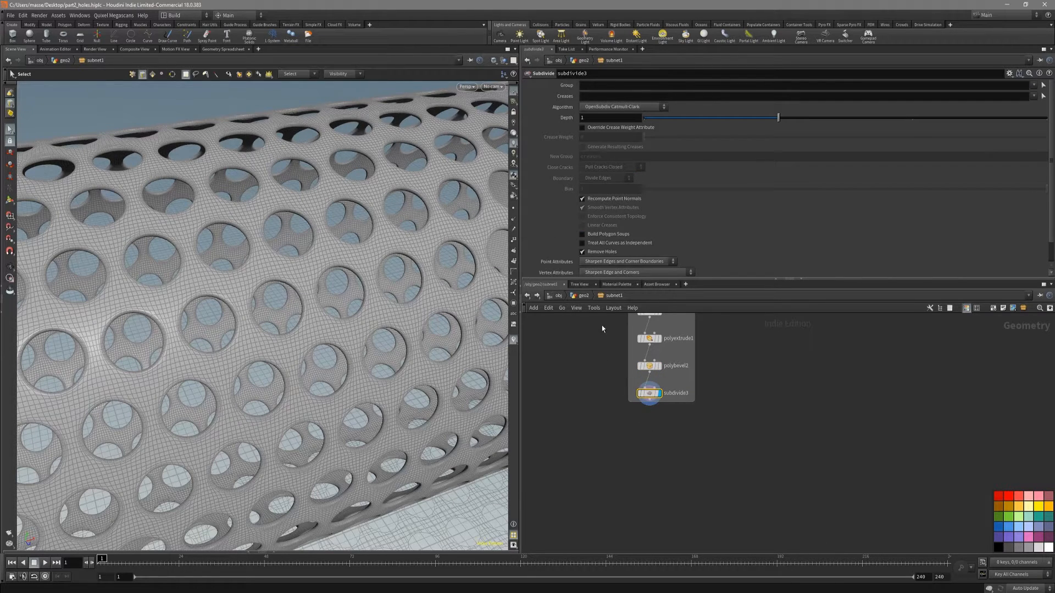
pyautogui.click(583, 296)
pyautogui.rightClick(635, 461)
pyautogui.click(602, 492)
pyautogui.moveTo(616, 488); pyautogui.dragTo(606, 470, button='middle')
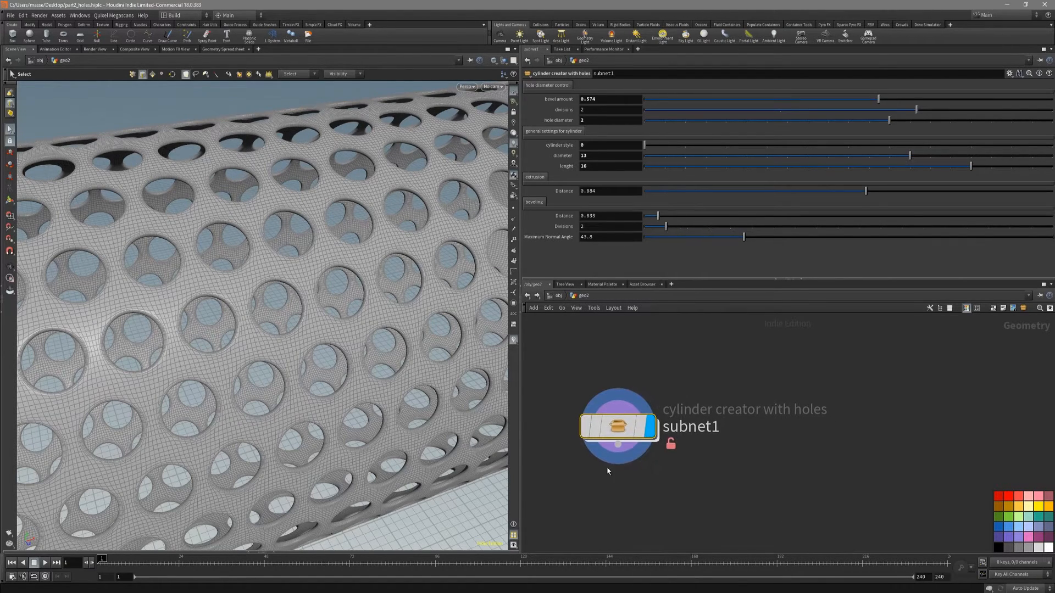
# Step: Open subnet1's type properties and promote subdivide3's Depth parameter below Maximum Normal Angle
pyautogui.rightClick(622, 418)
pyautogui.click(654, 571)
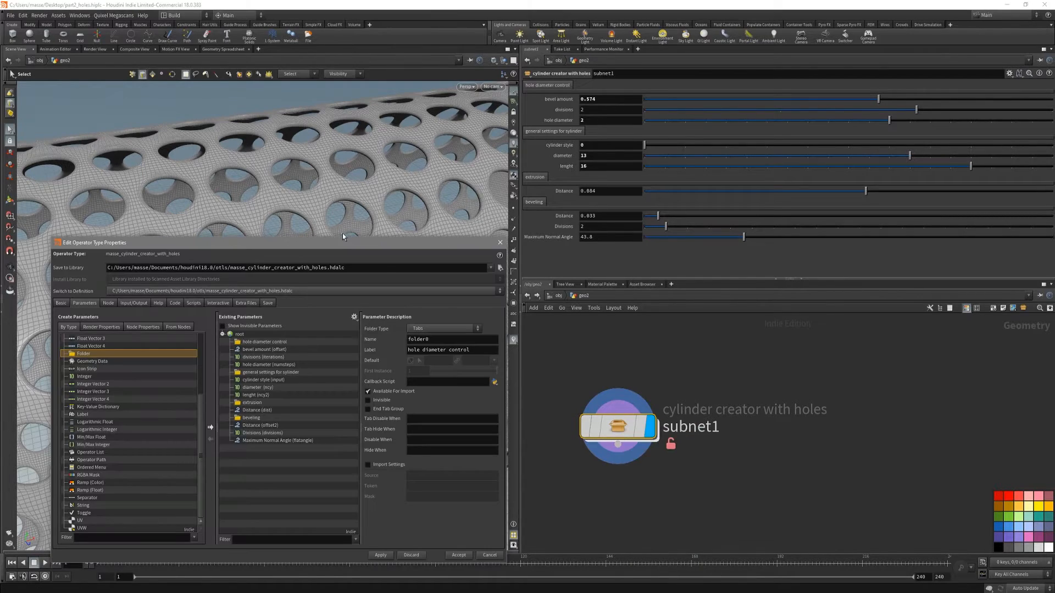
pyautogui.doubleClick(618, 428)
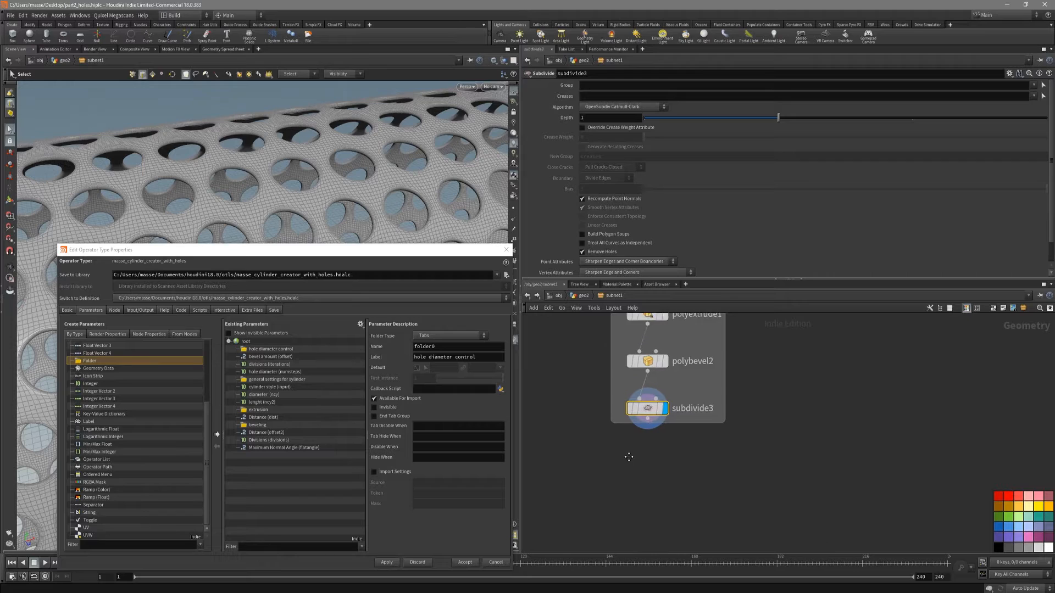
pyautogui.moveTo(565, 118); pyautogui.dragTo(273, 455)
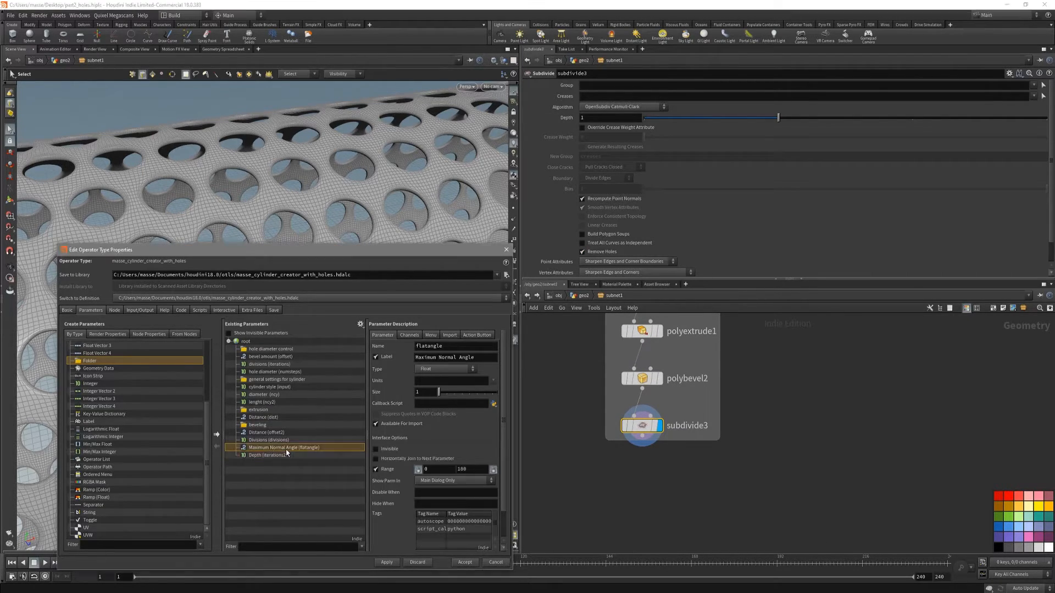
# Step: Label the promoted Depth parameter "finishing subdiv" and apply and accept the asset changes
pyautogui.doubleClick(444, 358)
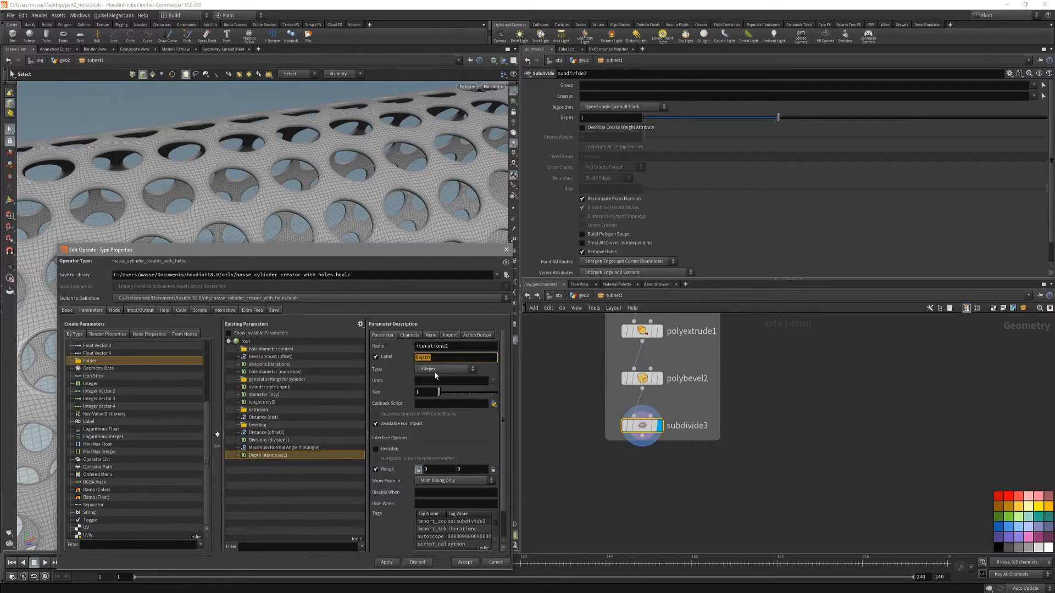
pyautogui.press('BackSpace')
pyautogui.write('finishing subdiv')
pyautogui.press('Return')
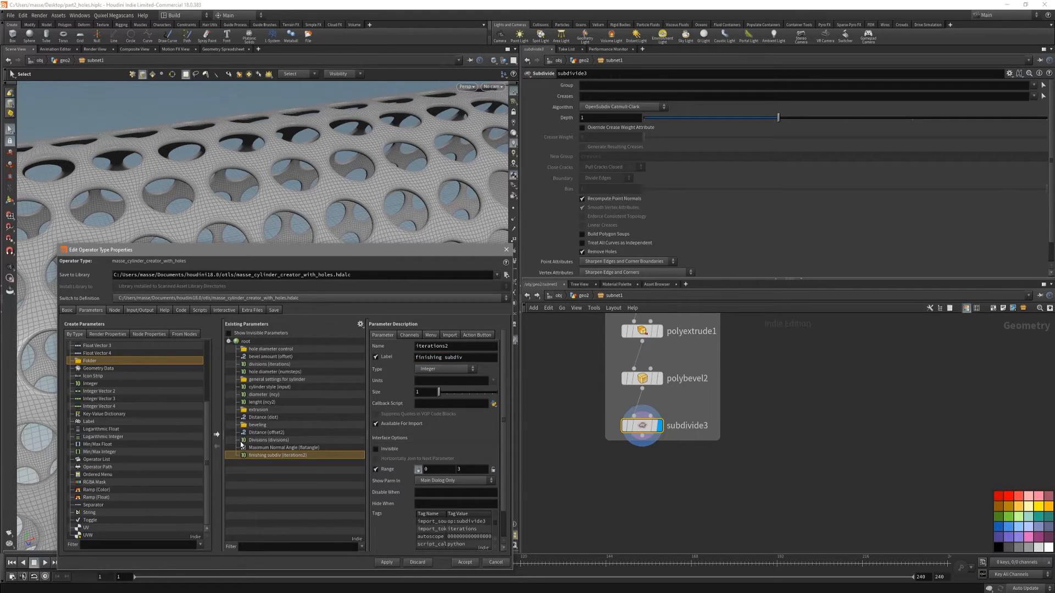
pyautogui.click(388, 563)
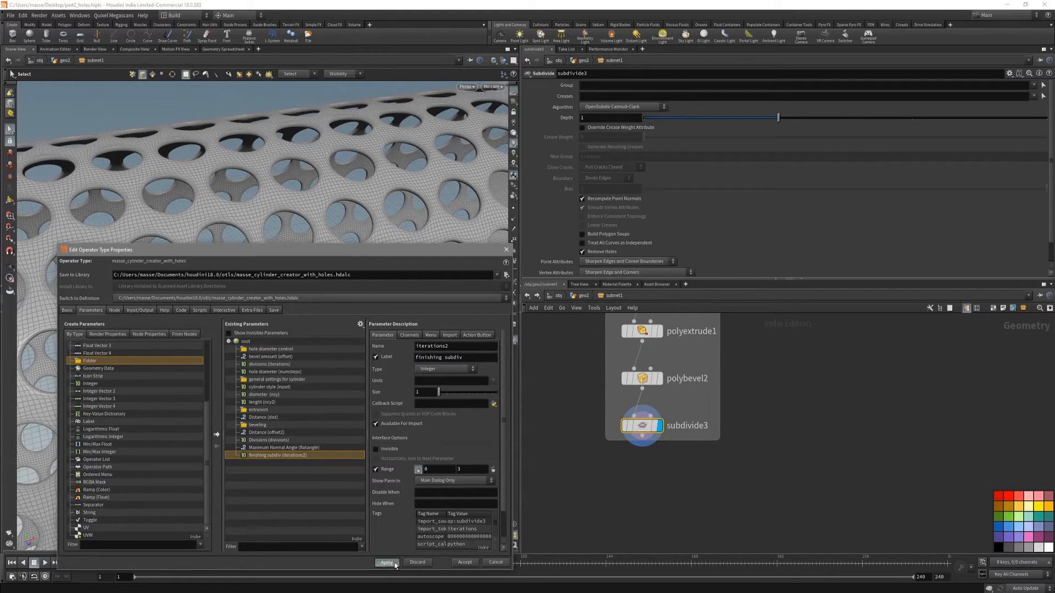
pyautogui.click(464, 563)
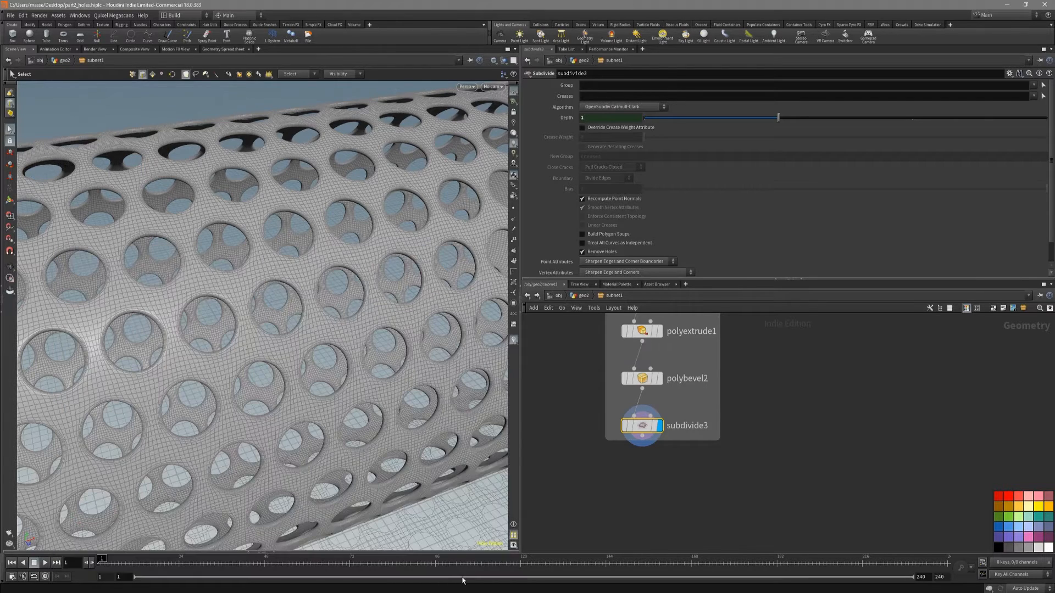
# Step: Return to geo2, set subnet1's finishing subdiv to 0, and view the hole edges up close
pyautogui.press('u')
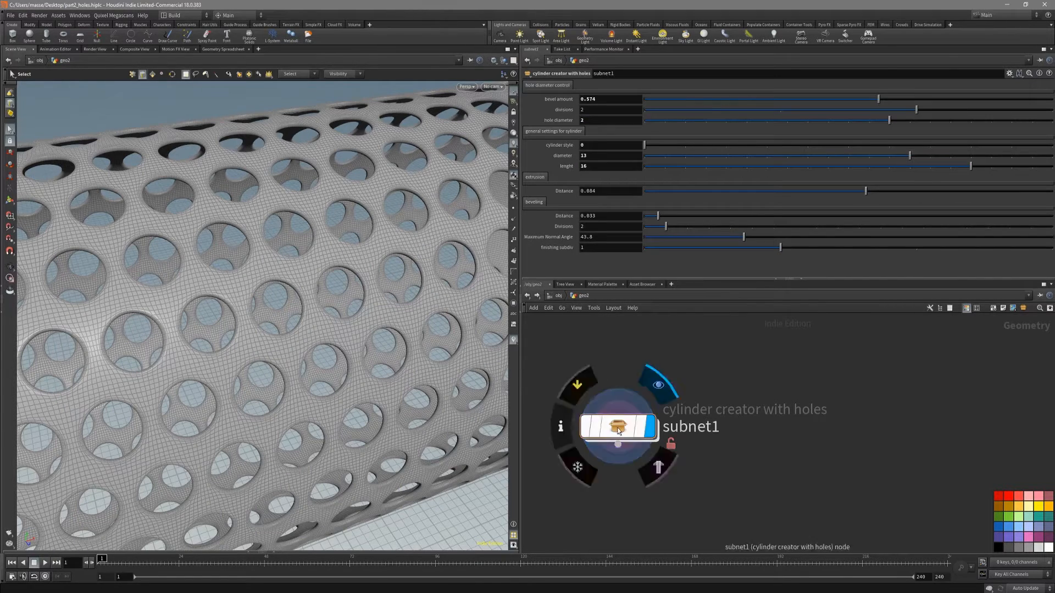
pyautogui.rightClick(639, 380)
pyautogui.click(633, 380)
pyautogui.moveTo(385, 336)
pyautogui.keyDown('alt'); pyautogui.mouseDown()
pyautogui.moveTo(358, 267)
pyautogui.moveTo(373, 302)
pyautogui.moveTo(403, 250)
pyautogui.moveTo(349, 262)
pyautogui.moveTo(388, 268)
pyautogui.moveTo(397, 298)
pyautogui.mouseUp(); pyautogui.keyUp('alt')
pyautogui.click(649, 249)
pyautogui.hotkey('shift', 'w')
pyautogui.hotkey('shift', 'w')
pyautogui.scroll(8, 396, 298)
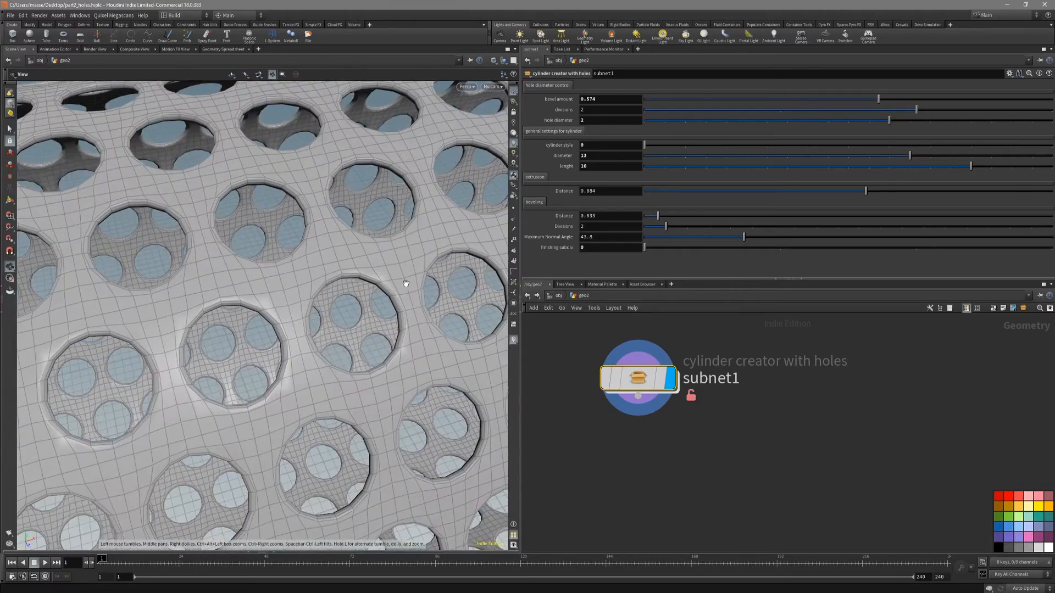
# Step: Set the beveling Distance to 0.023 and display the tube shaded without wireframe
pyautogui.moveTo(657, 216)
pyautogui.mouseDown()
pyautogui.moveTo(671, 216)
pyautogui.moveTo(646, 221)
pyautogui.moveTo(683, 226)
pyautogui.moveTo(649, 226)
pyautogui.moveTo(666, 225)
pyautogui.mouseUp()
pyautogui.moveTo(451, 332)
pyautogui.keyDown('alt'); pyautogui.mouseDown()
pyautogui.moveTo(393, 276)
pyautogui.moveTo(337, 278)
pyautogui.moveTo(417, 259)
pyautogui.moveTo(361, 254)
pyautogui.moveTo(382, 255)
pyautogui.mouseUp(); pyautogui.keyUp('alt')
pyautogui.hotkey('shift', 'w')
pyautogui.hotkey('shift', 'w')
pyautogui.hotkey('shift', 'w')
pyautogui.press('s')
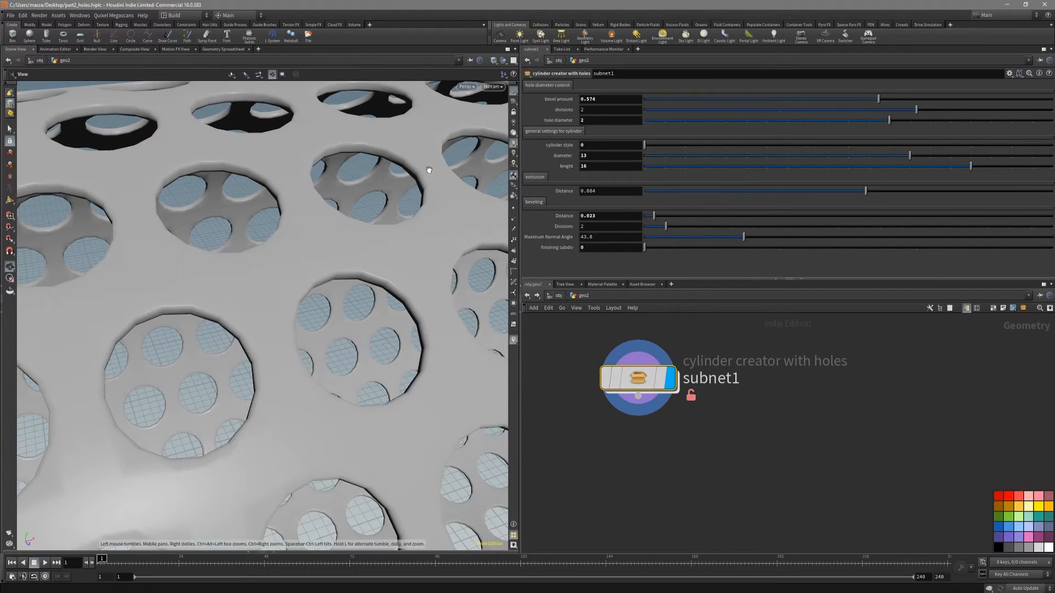
# Step: Set the cylinder's diameter to 10 with more of the tube in view
pyautogui.keyDown('alt'); pyautogui.moveTo(429, 179); pyautogui.dragTo(240, 236, button='right'); pyautogui.keyUp('alt')
pyautogui.keyDown('alt'); pyautogui.moveTo(241, 236); pyautogui.dragTo(286, 217); pyautogui.keyUp('alt')
pyautogui.moveTo(890, 156); pyautogui.dragTo(848, 162)
# Step: Try 1 for the hole divisions, restore 2, and view the tube with wireframe over shading
pyautogui.moveTo(909, 110)
pyautogui.mouseDown()
pyautogui.moveTo(823, 114)
pyautogui.moveTo(925, 122)
pyautogui.mouseUp()
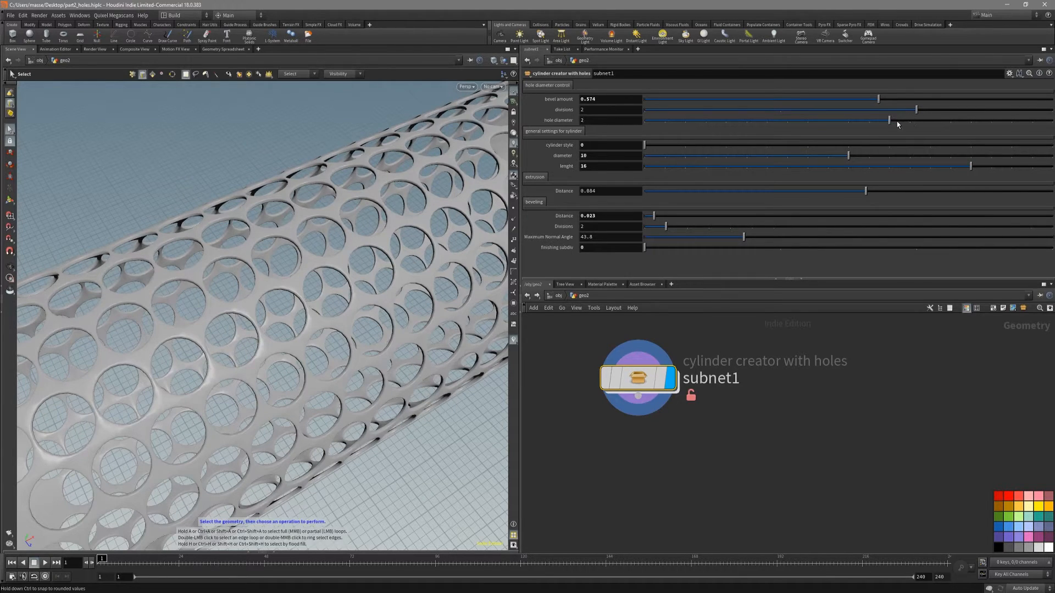
pyautogui.moveTo(839, 114); pyautogui.dragTo(763, 114)
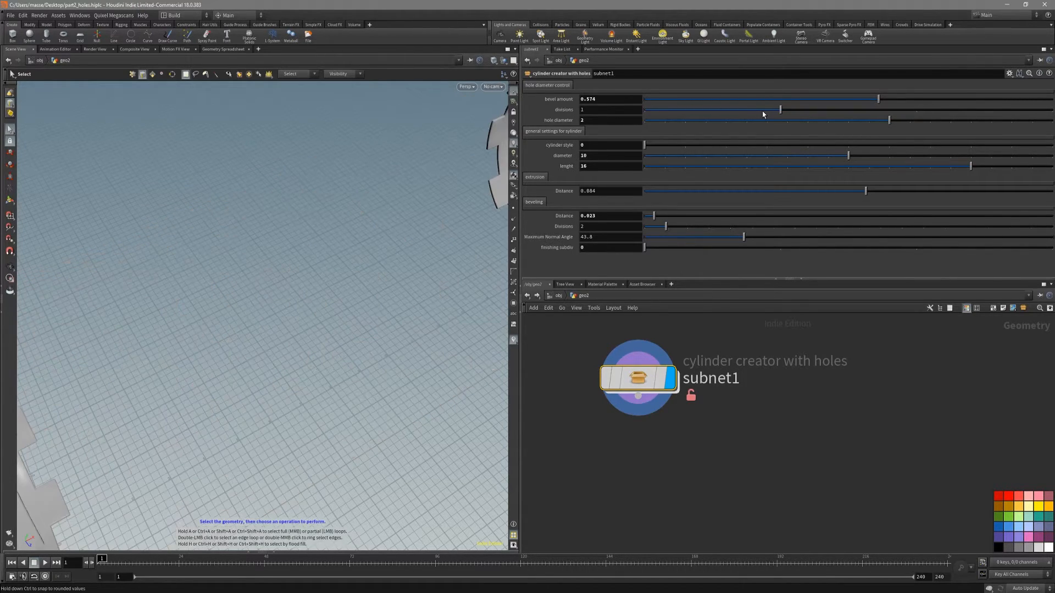
pyautogui.click(917, 111)
pyautogui.keyDown('alt'); pyautogui.moveTo(401, 245); pyautogui.dragTo(392, 212); pyautogui.keyUp('alt')
pyautogui.hotkey('shift', 'w')
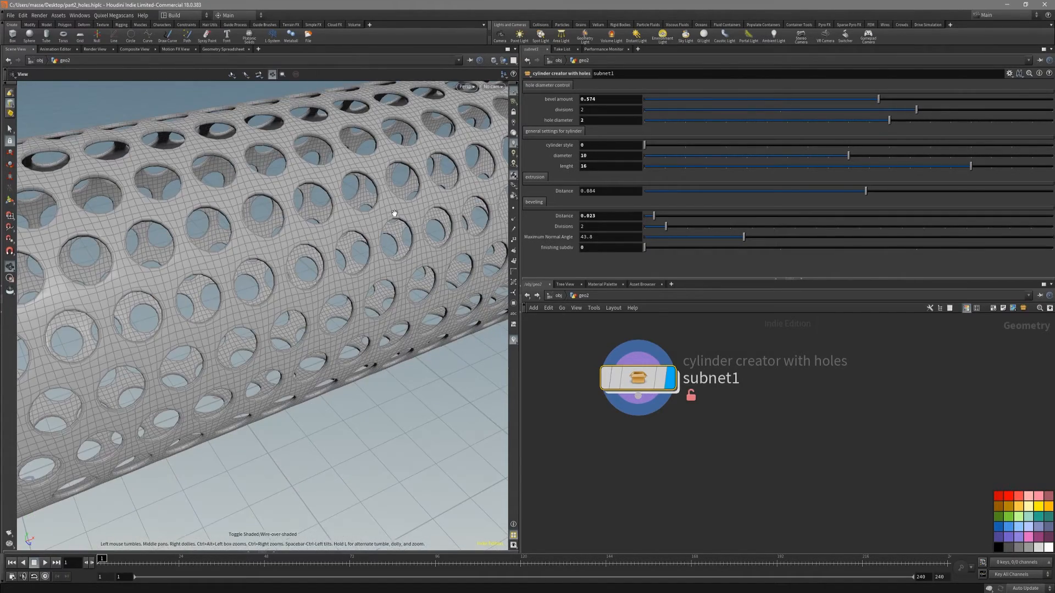
# Step: Try a hole diameter of 4, settle on 3, and display the tube shaded without wireframe
pyautogui.keyDown('alt'); pyautogui.moveTo(392, 211); pyautogui.dragTo(401, 226, button='middle'); pyautogui.keyUp('alt')
pyautogui.keyDown('alt'); pyautogui.moveTo(400, 225); pyautogui.dragTo(424, 213); pyautogui.keyUp('alt')
pyautogui.keyDown('alt'); pyautogui.moveTo(471, 153); pyautogui.dragTo(508, 160, button='right'); pyautogui.keyUp('alt')
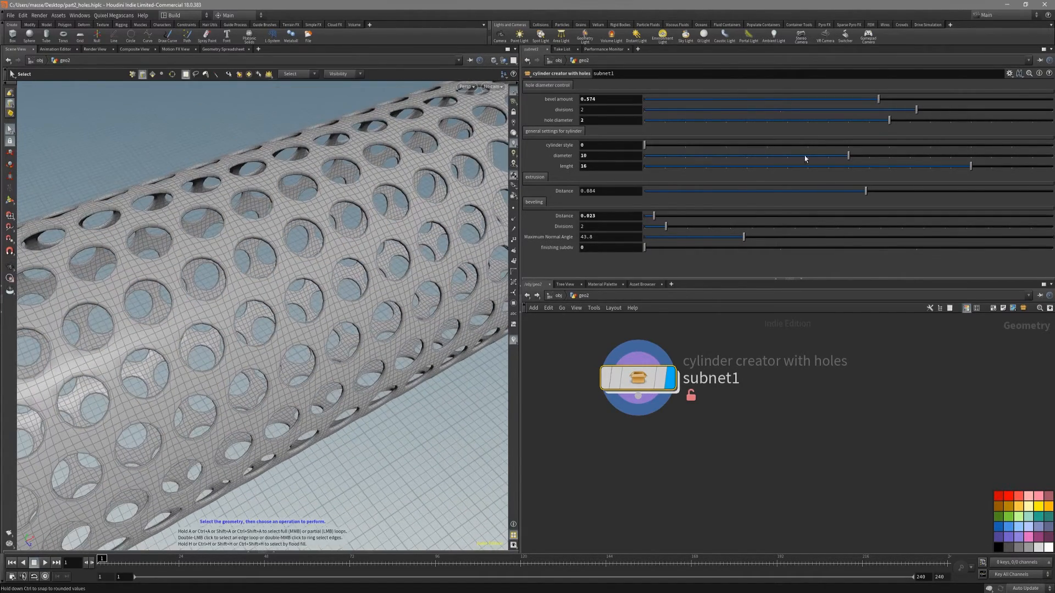
pyautogui.moveTo(907, 124); pyautogui.dragTo(932, 123)
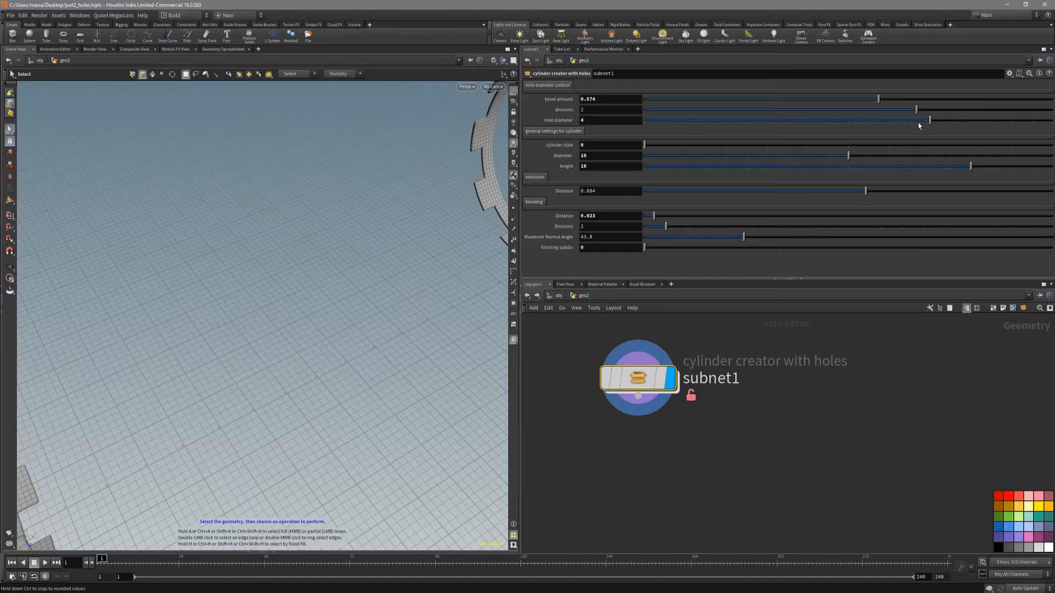
pyautogui.keyDown('alt'); pyautogui.moveTo(379, 242); pyautogui.dragTo(335, 319); pyautogui.keyUp('alt')
pyautogui.hotkey('shift', 'w')
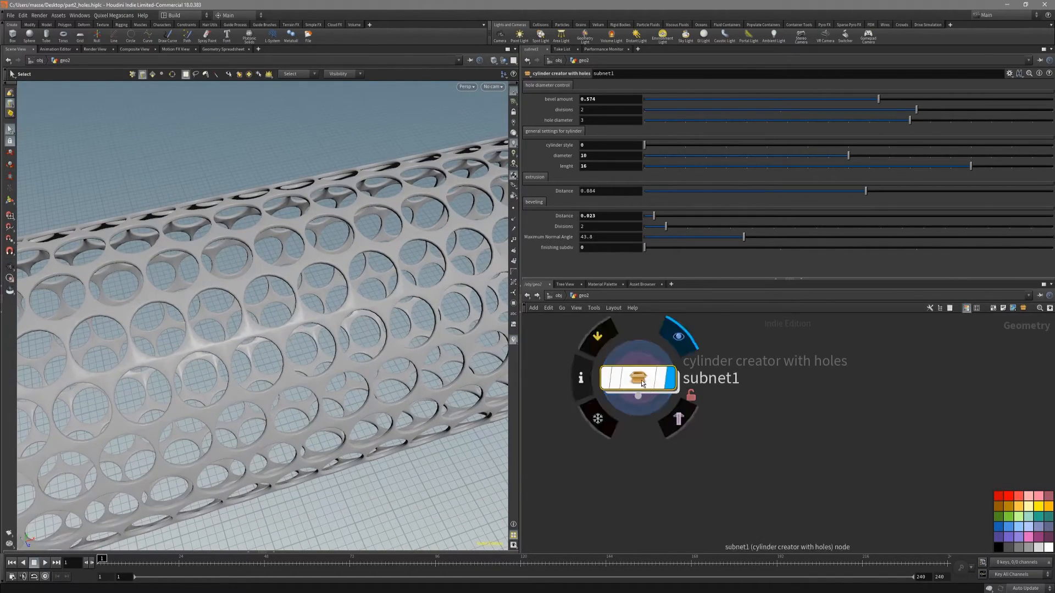
# Step: Set finishing subdiv to 1 and inspect the smoothed hole edges up close with and without wireframe
pyautogui.click(804, 250)
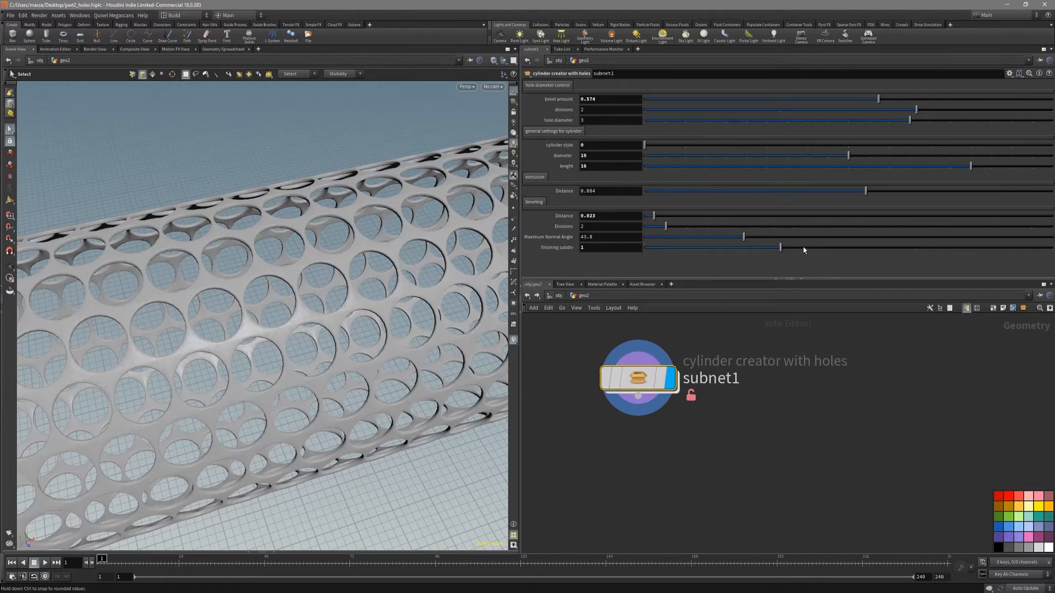
pyautogui.hotkey('shift', 'w')
pyautogui.keyDown('alt'); pyautogui.moveTo(351, 260); pyautogui.dragTo(450, 241, button='right'); pyautogui.keyUp('alt')
pyautogui.hotkey('shift', 'w')
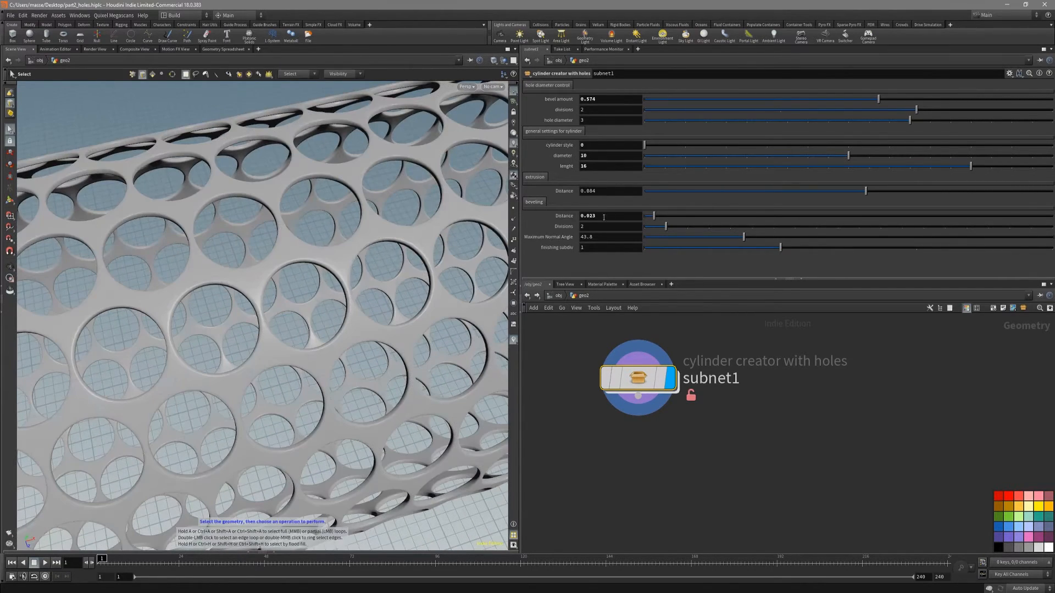
# Step: Try cylinder style 1, then set it to 2 and view the altered hole rows
pyautogui.click(686, 146)
pyautogui.click(725, 147)
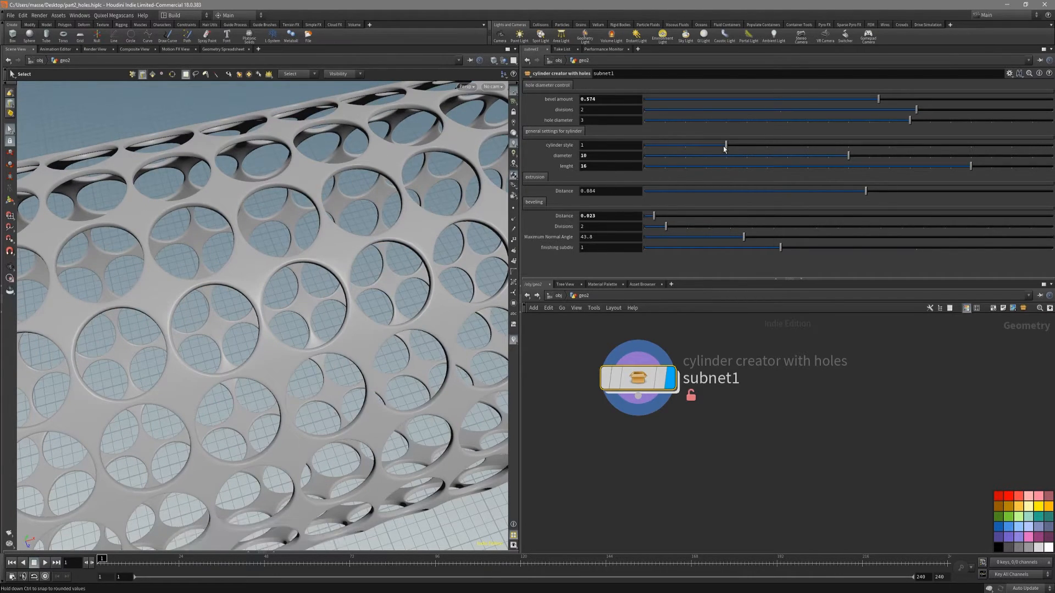
pyautogui.keyDown('alt'); pyautogui.moveTo(413, 217); pyautogui.dragTo(402, 201); pyautogui.keyUp('alt')
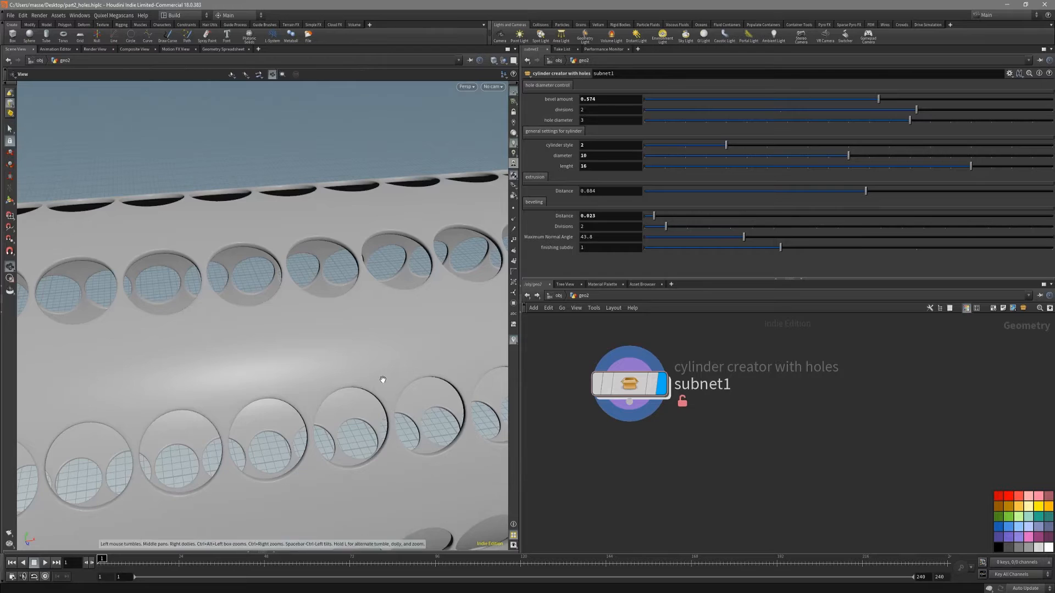
# Step: Save the node type of the subnet1 asset so its definition is stored
pyautogui.keyDown('alt'); pyautogui.moveTo(381, 379); pyautogui.dragTo(400, 381); pyautogui.keyUp('alt')
pyautogui.rightClick(628, 386)
pyautogui.click(598, 414)
pyautogui.rightClick(626, 391)
pyautogui.click(598, 457)
pyautogui.rightClick(632, 392)
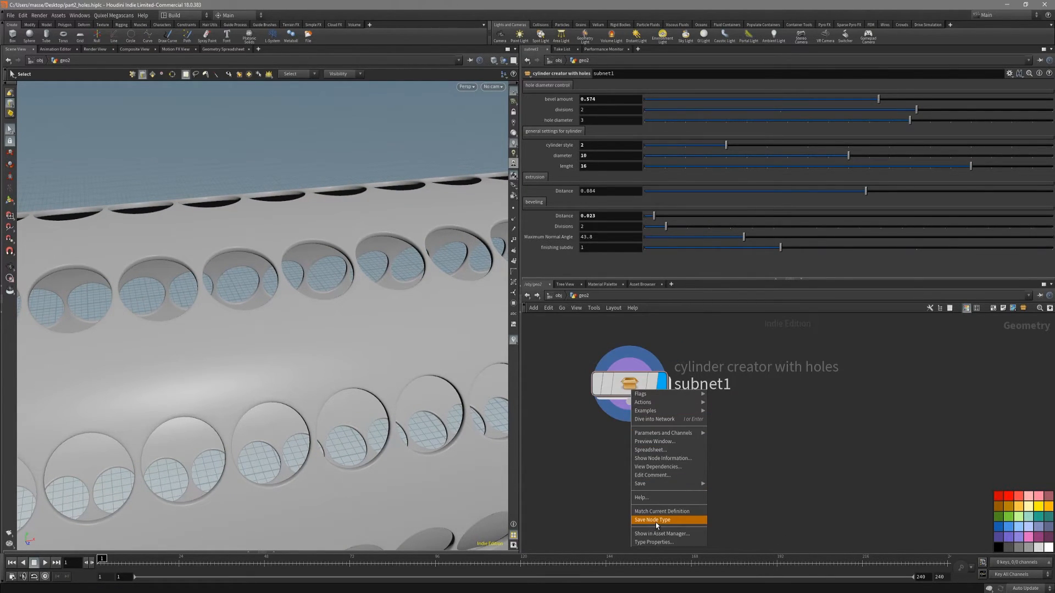
pyautogui.click(658, 523)
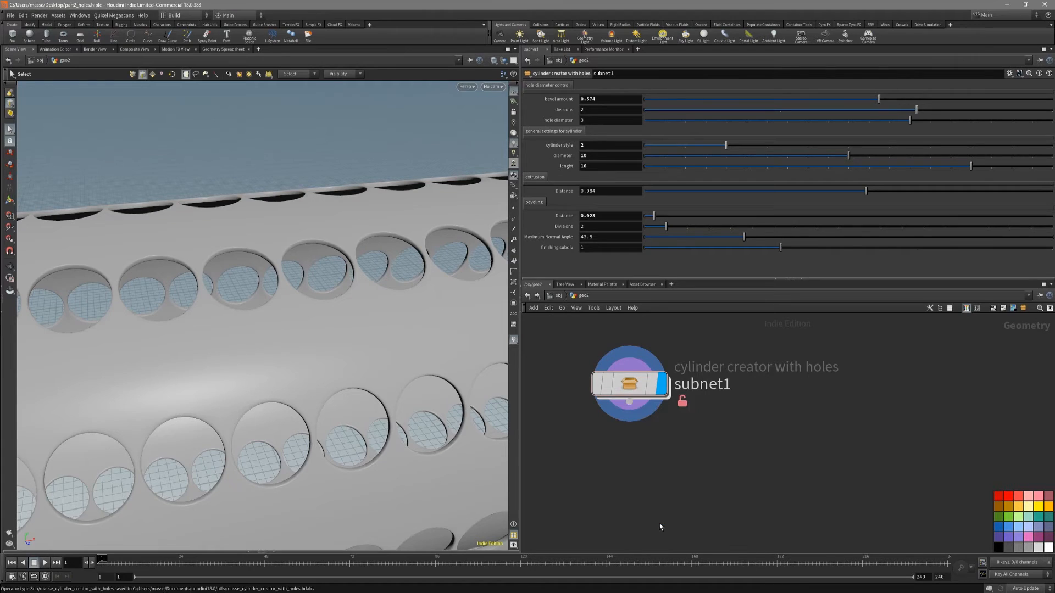
# Step: Match subnet1 to the current asset definition and view more of the tube
pyautogui.rightClick(631, 387)
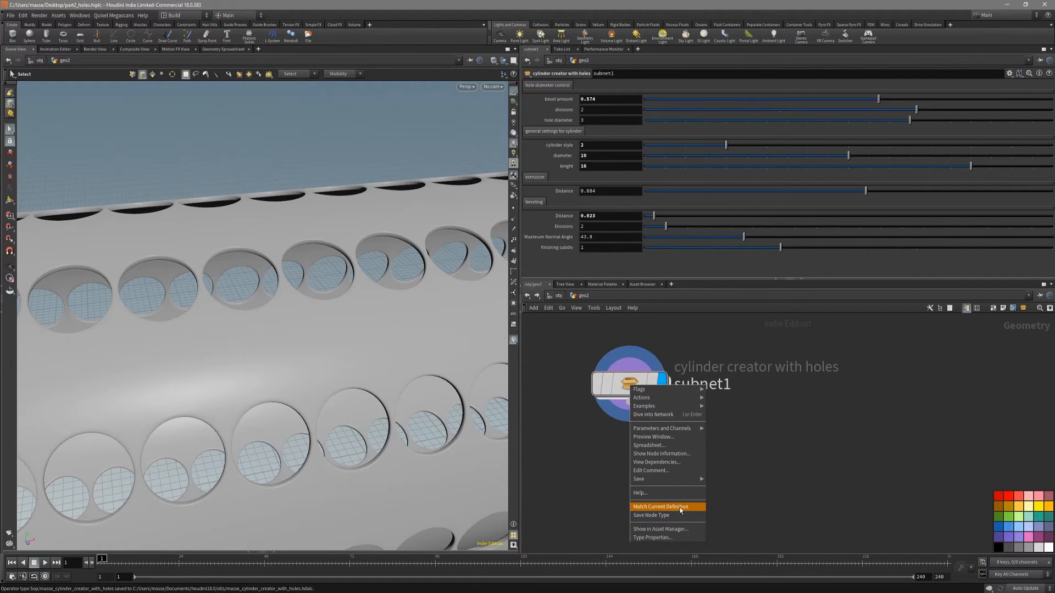
pyautogui.click(681, 508)
pyautogui.keyDown('alt'); pyautogui.moveTo(351, 335); pyautogui.dragTo(403, 372); pyautogui.keyUp('alt')
pyautogui.keyDown('alt'); pyautogui.moveTo(403, 372); pyautogui.dragTo(337, 429, button='right'); pyautogui.keyUp('alt')
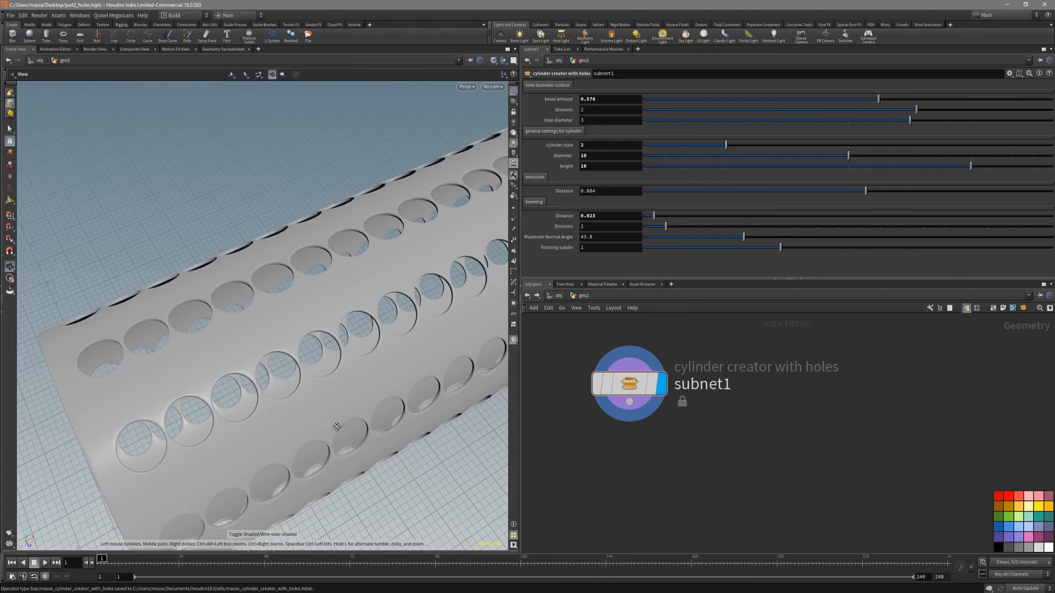
pyautogui.keyDown('alt'); pyautogui.moveTo(337, 428); pyautogui.dragTo(360, 379); pyautogui.keyUp('alt')
# Step: Delete subnet1 from geo2 and clear all geometry objects from the object network
pyautogui.moveTo(631, 441); pyautogui.dragTo(606, 449, button='middle')
pyautogui.moveTo(658, 350); pyautogui.dragTo(592, 456)
pyautogui.press('Delete')
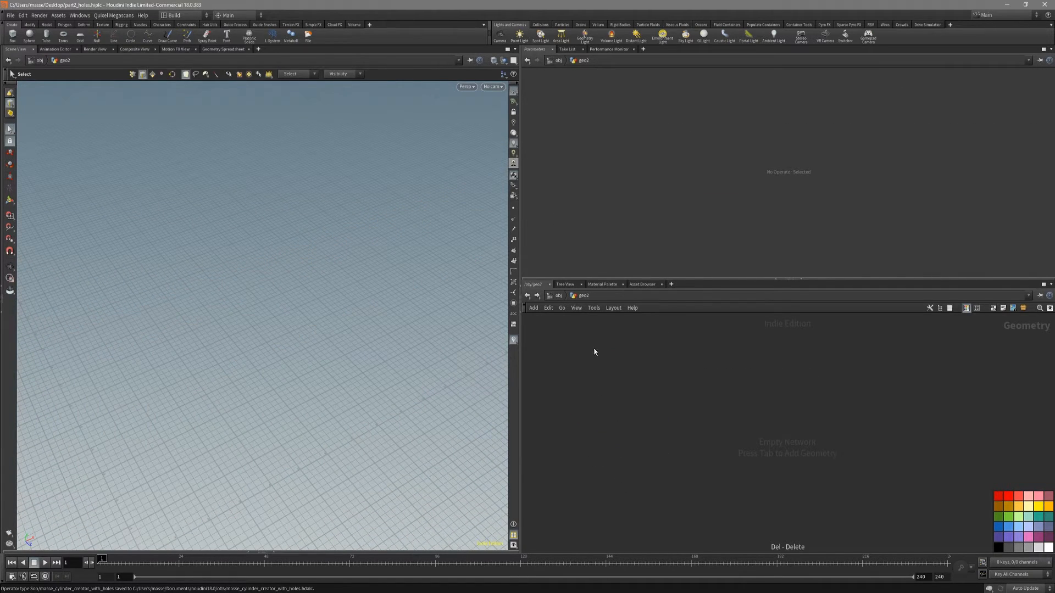
pyautogui.click(559, 296)
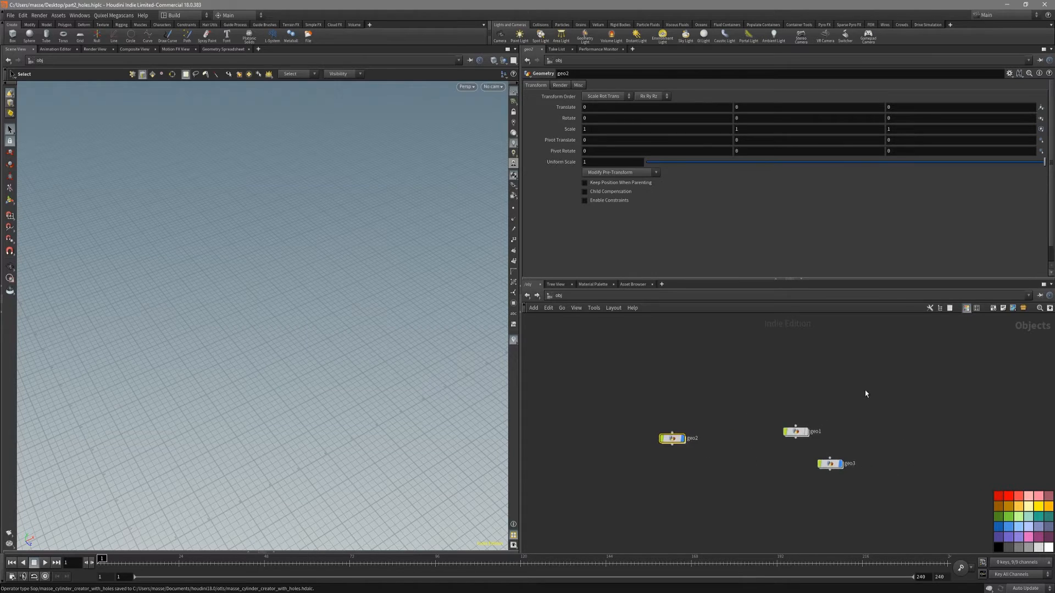
pyautogui.press('Delete')
# Step: Add a new Geometry object to the empty object network
pyautogui.press('Tab')
pyautogui.write('geo')
pyautogui.press('Return')
pyautogui.click(654, 455)
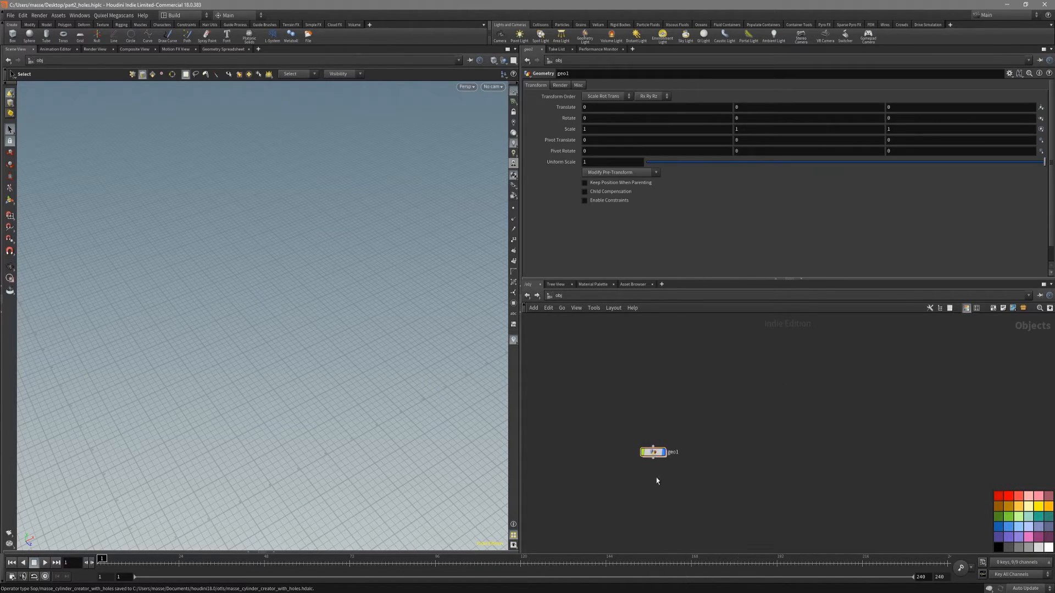
# Step: Inside geo1, add a cylinder creator with holes digital asset node
pyautogui.doubleClick(659, 456)
pyautogui.press('Tab')
pyautogui.moveTo(683, 253)
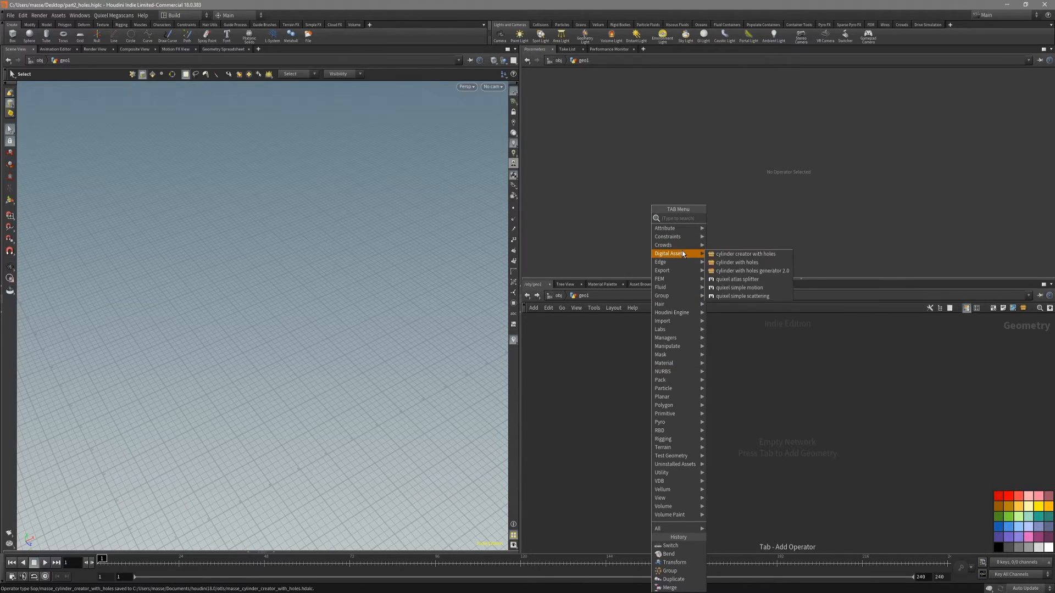
pyautogui.click(772, 254)
pyautogui.click(665, 405)
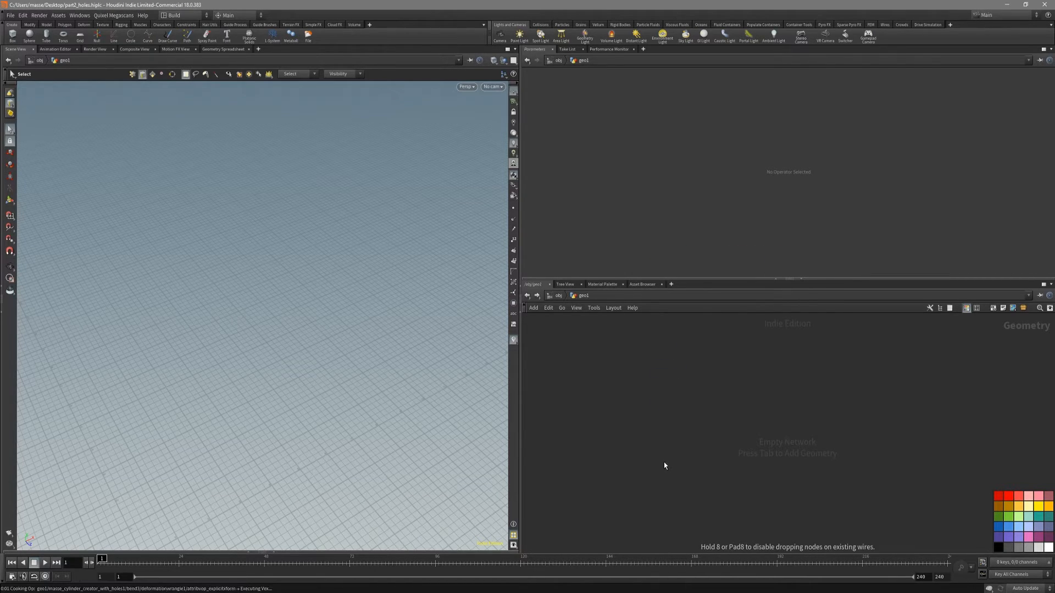
# Step: View the new tube from its open end with wireframe over shading
pyautogui.keyDown('alt'); pyautogui.moveTo(382, 386); pyautogui.dragTo(350, 346); pyautogui.keyUp('alt')
pyautogui.keyDown('alt'); pyautogui.moveTo(350, 346); pyautogui.dragTo(414, 344, button='right'); pyautogui.keyUp('alt')
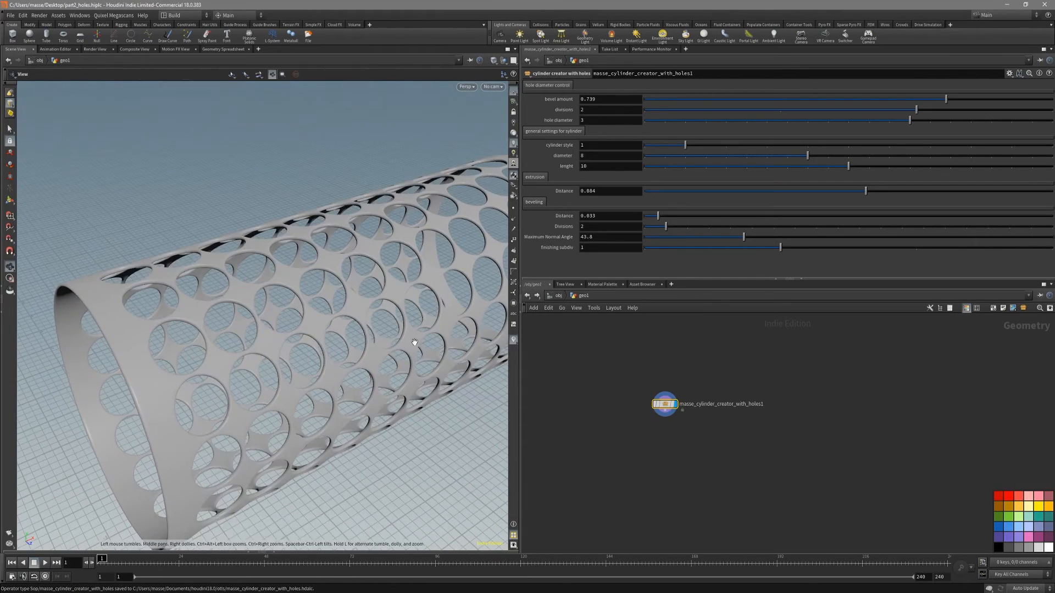
pyautogui.keyDown('alt'); pyautogui.moveTo(414, 344); pyautogui.dragTo(409, 365, button='middle'); pyautogui.keyUp('alt')
pyautogui.hotkey('shift', 'w')
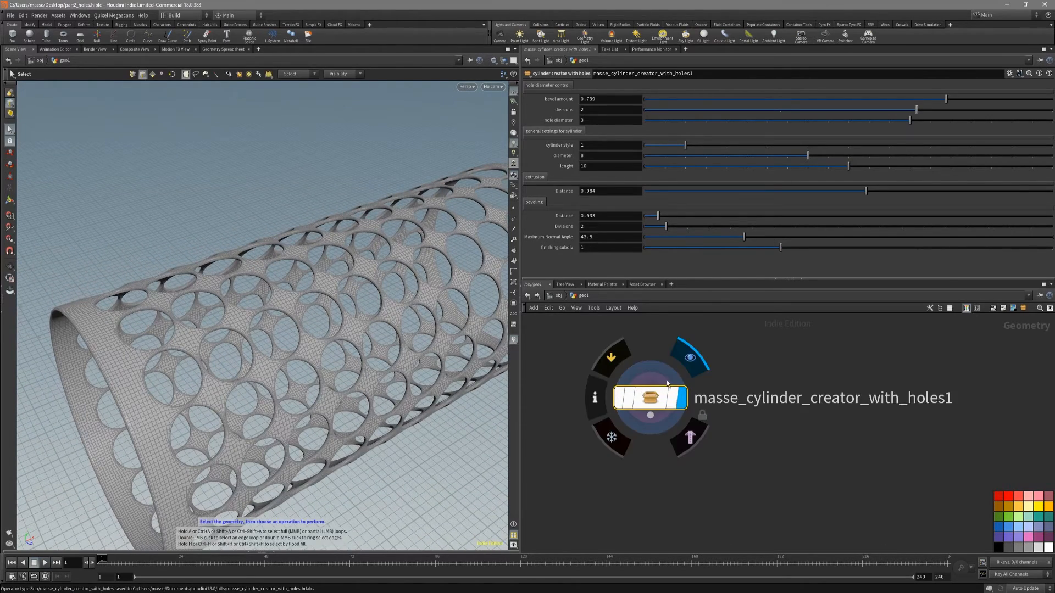
# Step: Look inside the locked cylinder creator asset at its internal network and return to geo1
pyautogui.doubleClick(656, 403)
pyautogui.press('u')
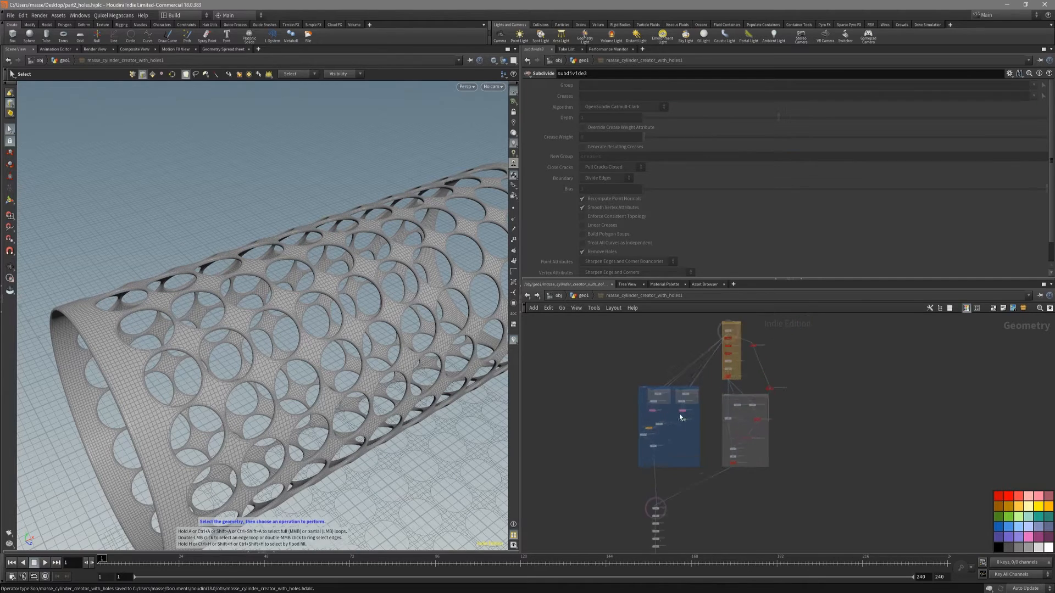
pyautogui.click(683, 451)
pyautogui.moveTo(661, 463); pyautogui.dragTo(669, 475, button='middle')
pyautogui.scroll(-1, 656, 470)
pyautogui.moveTo(645, 429); pyautogui.dragTo(664, 386, button='middle')
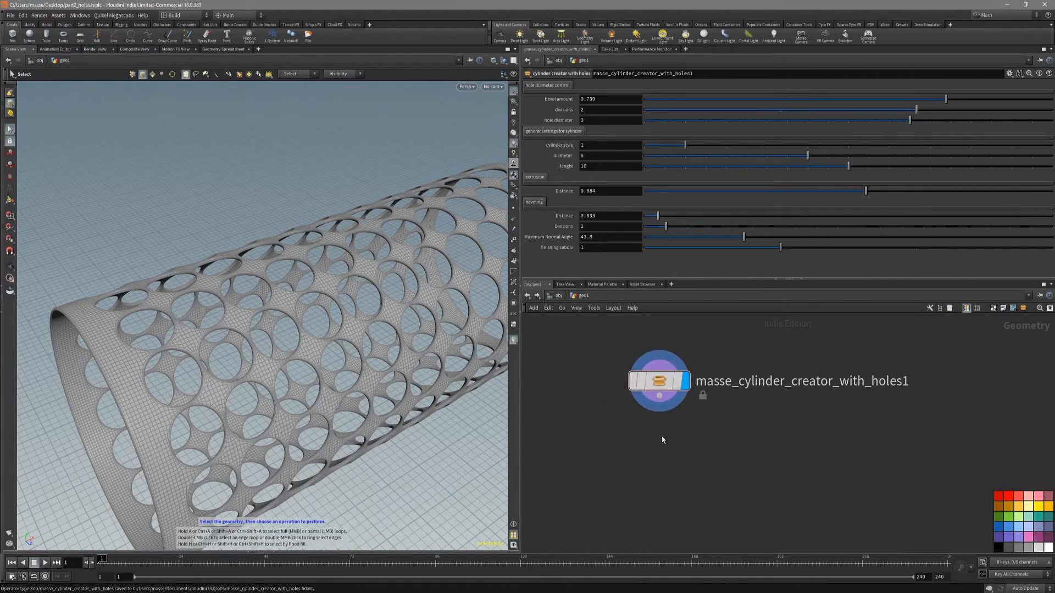
# Step: Add a second cylinder creator with holes node below the first, and delete it again
pyautogui.press('Tab')
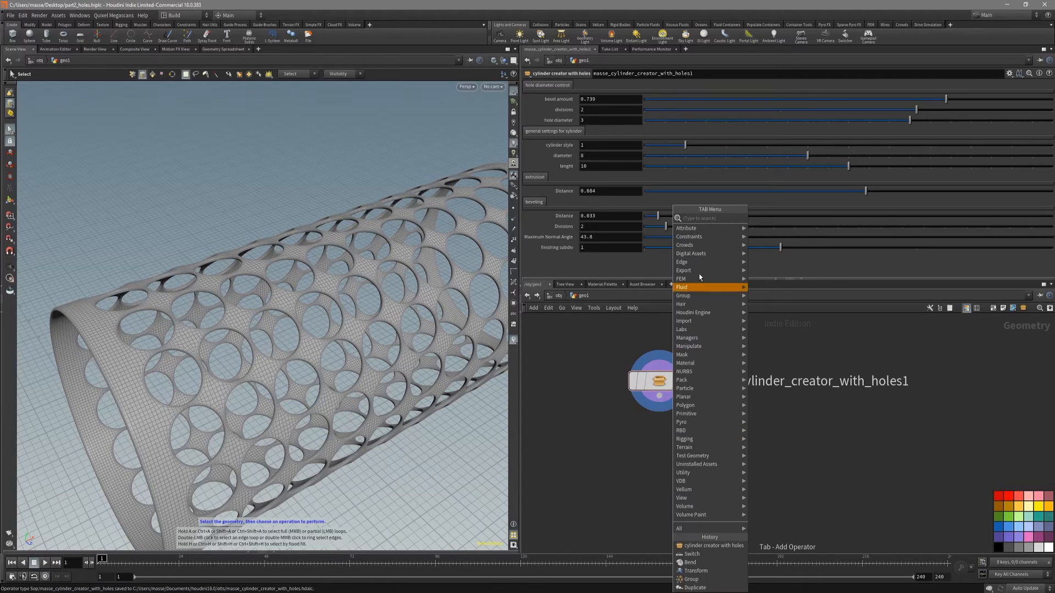
pyautogui.moveTo(709, 250)
pyautogui.click(785, 254)
pyautogui.click(696, 461)
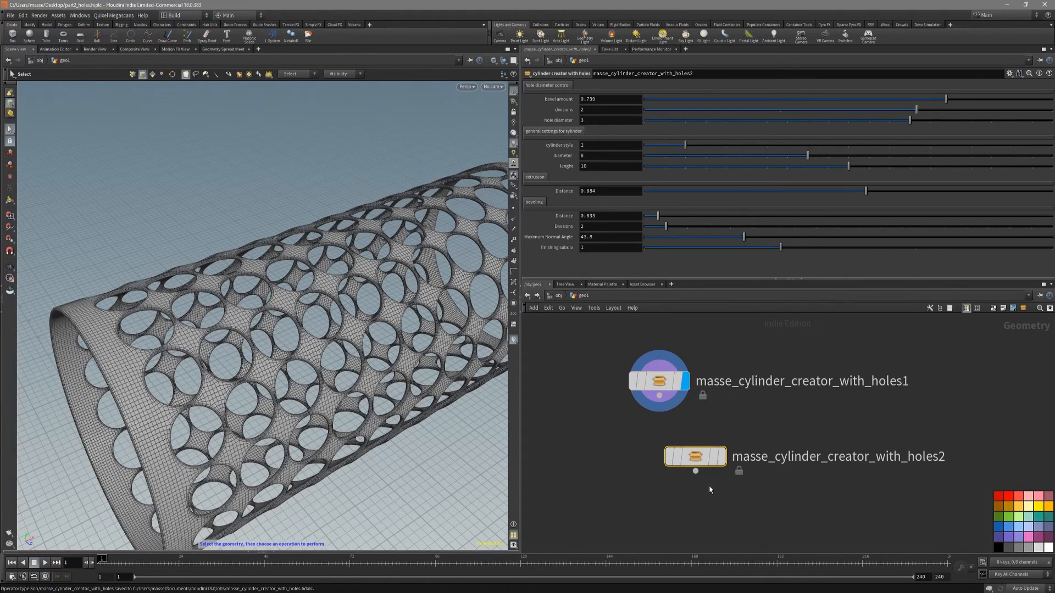
pyautogui.press('Delete')
# Step: Allow editing of the cylinder creator asset's contents, look at its unlocked internal network, and return to geo1
pyautogui.rightClick(660, 380)
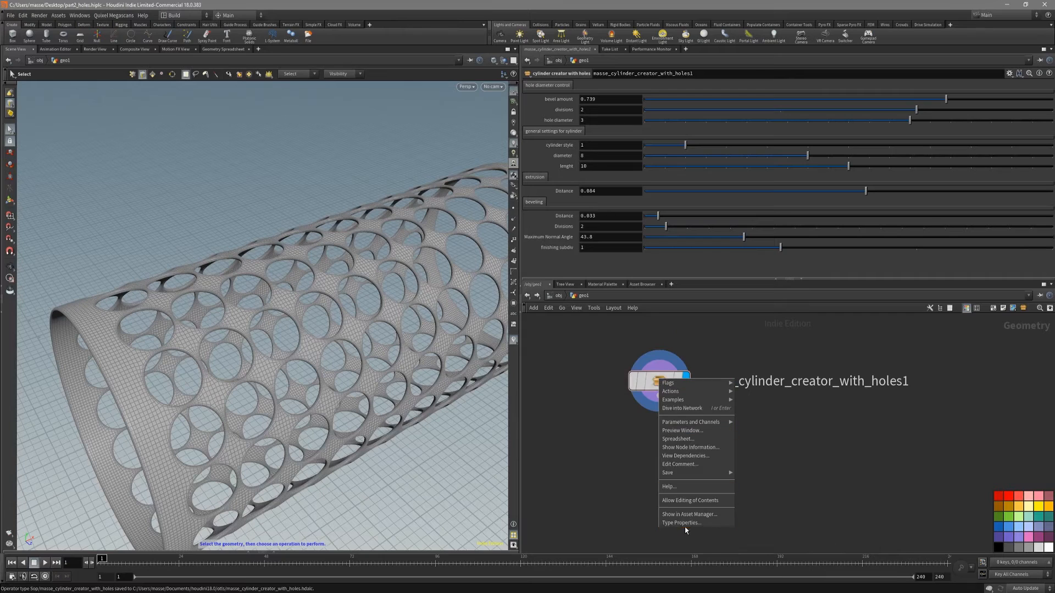
pyautogui.click(691, 501)
pyautogui.doubleClick(662, 386)
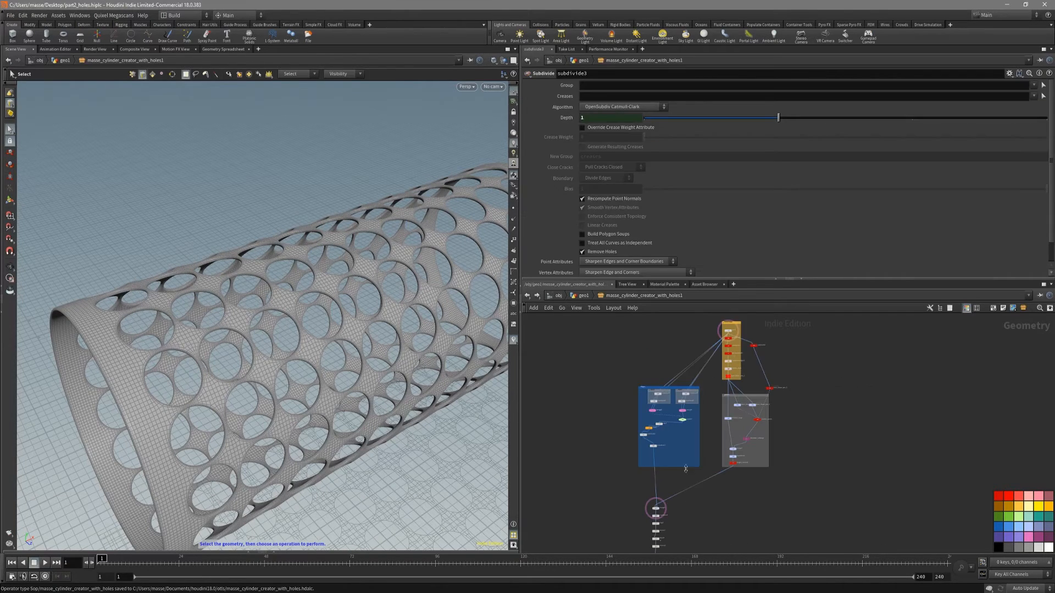
pyautogui.press('u')
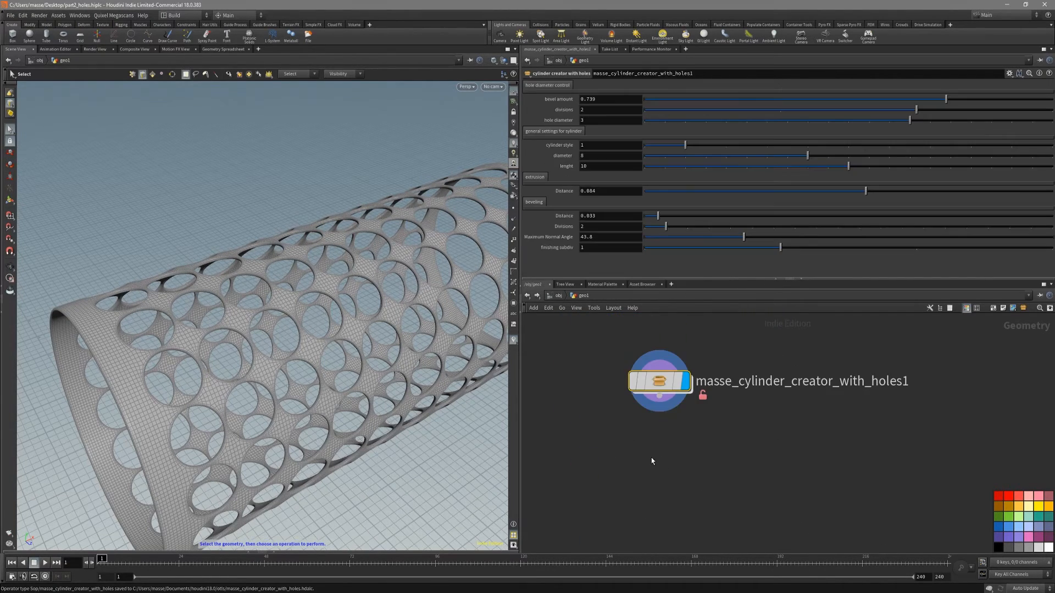
# Step: Save the cylinder creator's node type again and match the node to the current definition
pyautogui.rightClick(661, 383)
pyautogui.click(690, 515)
pyautogui.rightClick(659, 381)
pyautogui.click(693, 505)
pyautogui.scroll(-3, 671, 494)
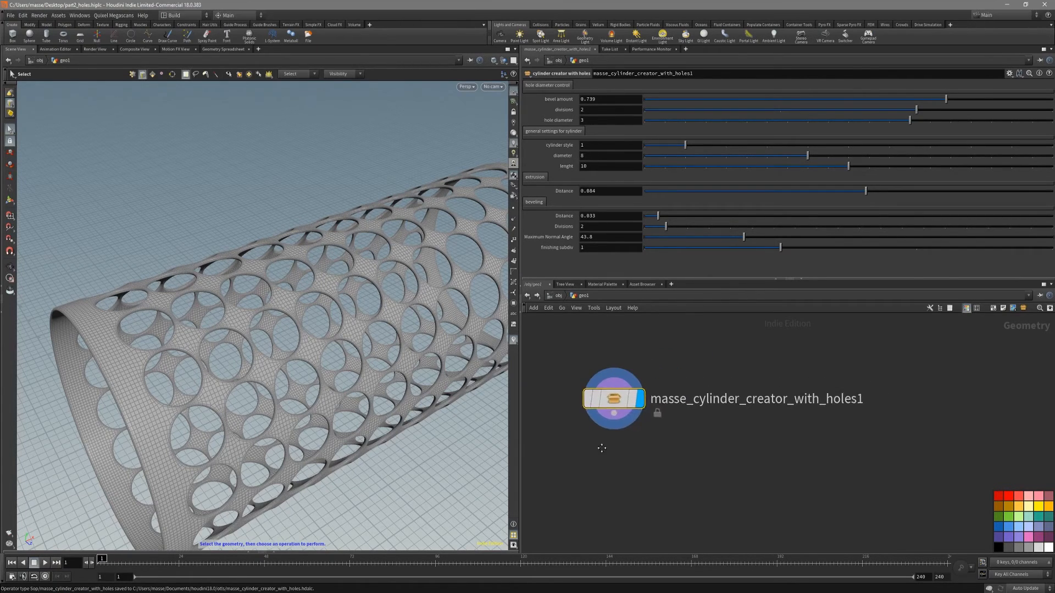
pyautogui.scroll(3, 628, 435)
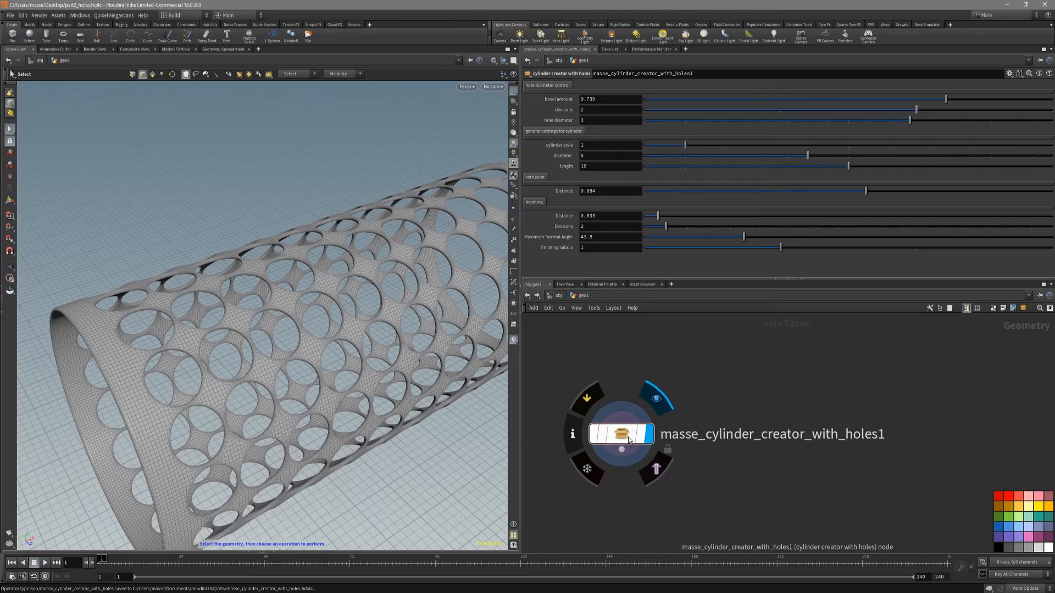
# Step: Show the tube shaded without wireframe and look through the asset, geometry and object network levels
pyautogui.hotkey('shift', 'w')
pyautogui.moveTo(445, 395)
pyautogui.keyDown('alt'); pyautogui.mouseDown()
pyautogui.moveTo(396, 373)
pyautogui.moveTo(444, 402)
pyautogui.mouseUp(); pyautogui.keyUp('alt')
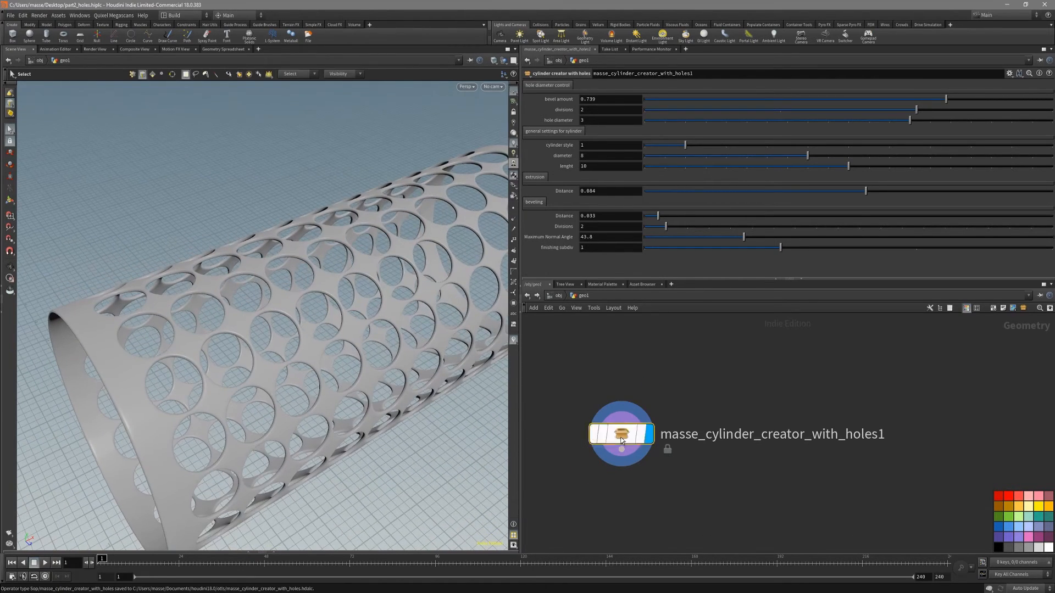
pyautogui.doubleClick(626, 435)
pyautogui.press('u')
pyautogui.press('u')
pyautogui.press('i')
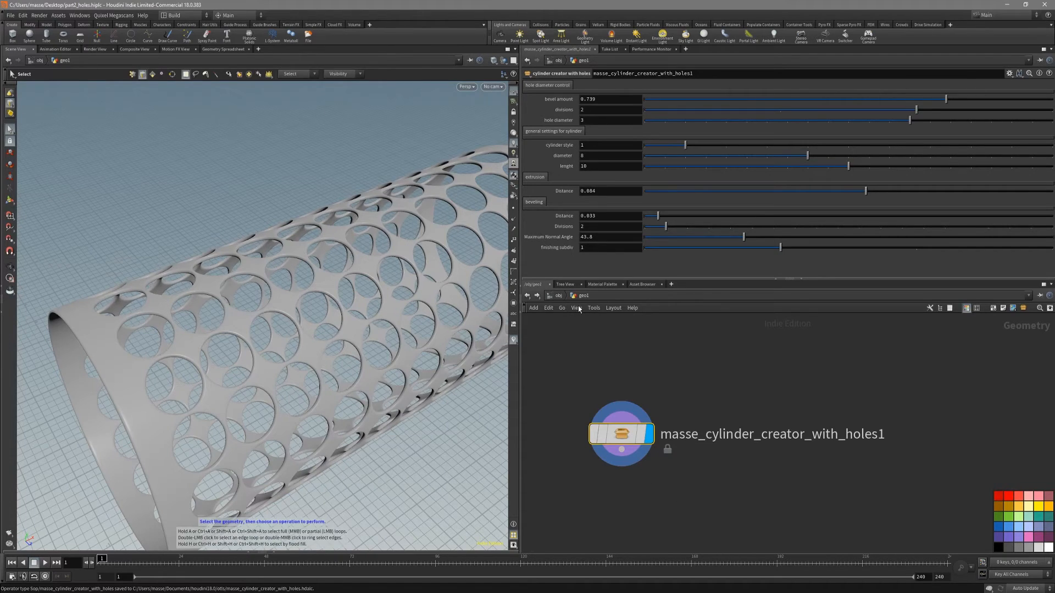
pyautogui.press('u')
pyautogui.moveTo(639, 470); pyautogui.dragTo(602, 474, button='middle')
pyautogui.click(632, 445)
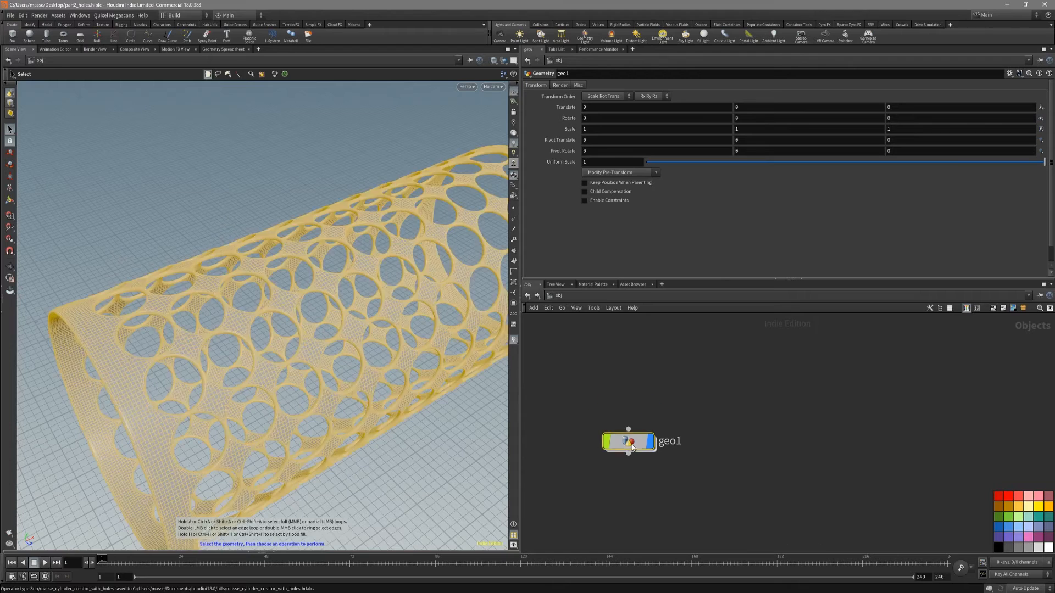
# Step: Inside geo1, check which digital assets can be added, without adding one
pyautogui.press('i')
pyautogui.press('Tab')
pyautogui.moveTo(709, 254)
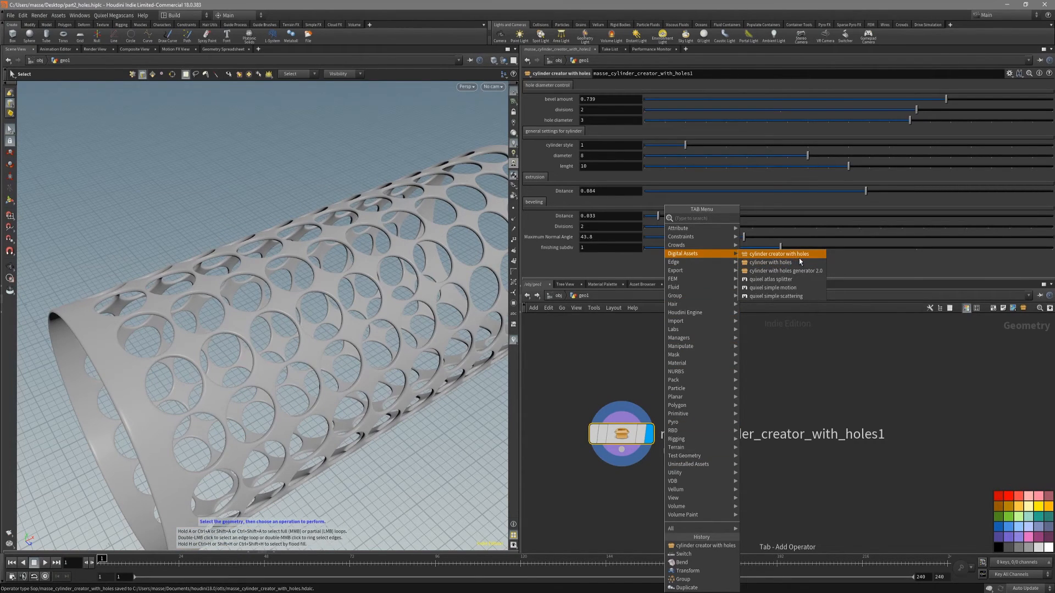
pyautogui.click(621, 354)
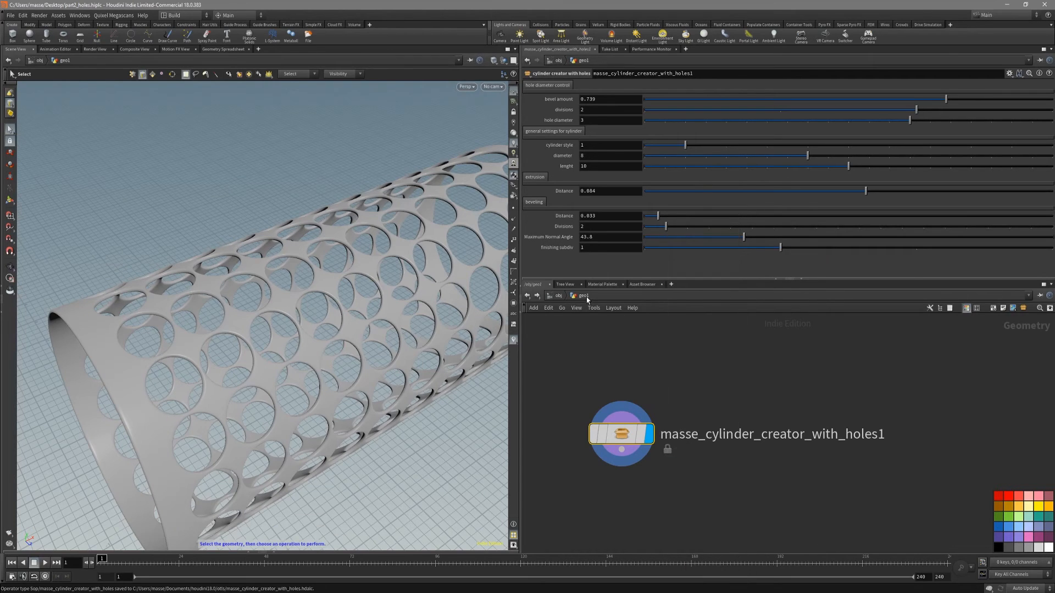
# Step: At the object level, check which digital assets can be added
pyautogui.click(561, 297)
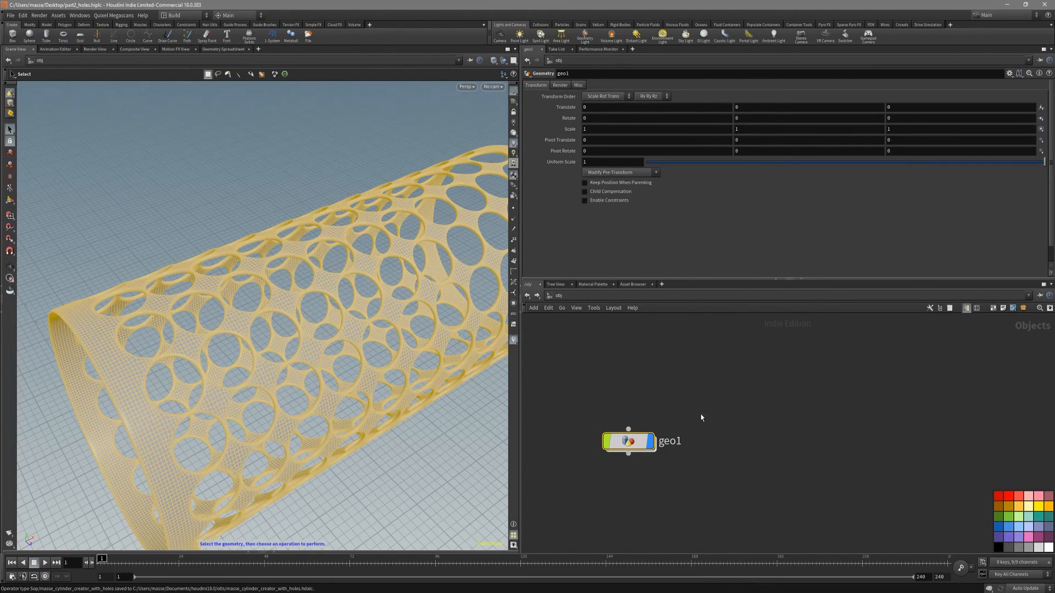
pyautogui.press('Tab')
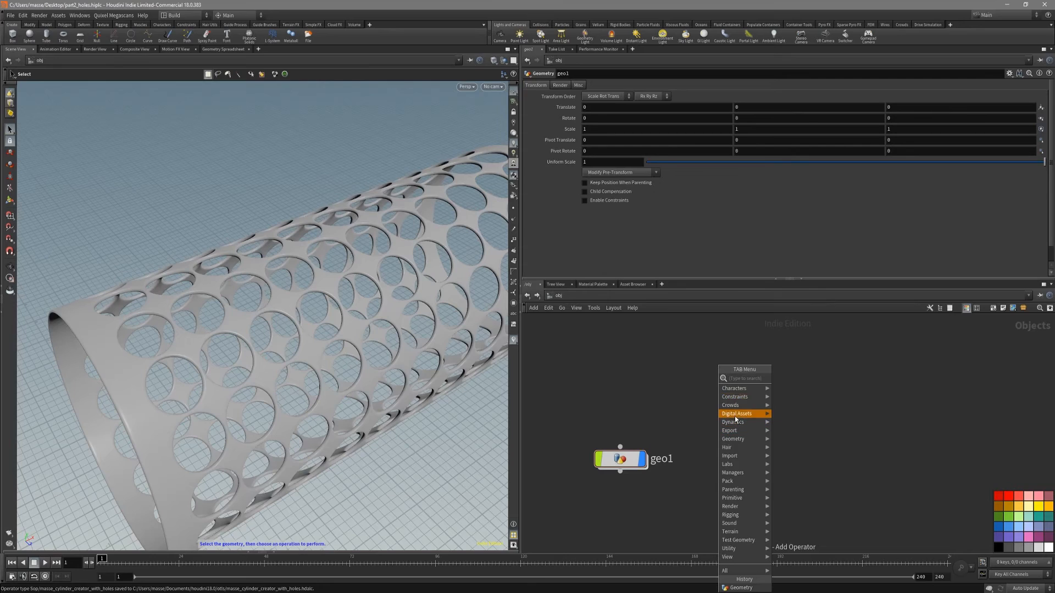
pyautogui.moveTo(766, 418)
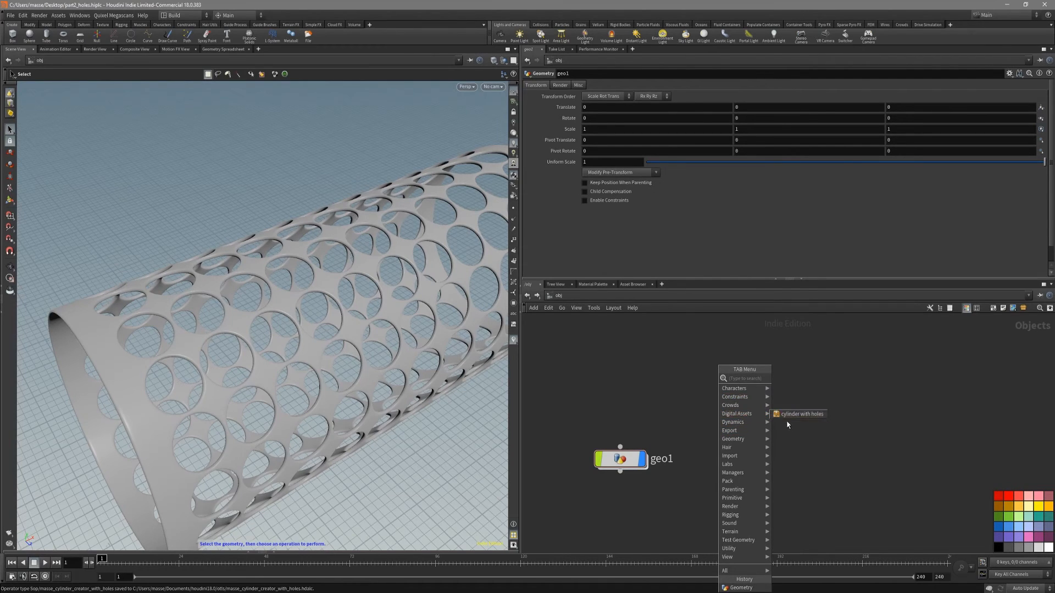
# Step: Recheck the digital assets offered inside geo1 without adding one, moving between the geometry and object network levels
pyautogui.click(821, 415)
pyautogui.click(623, 476)
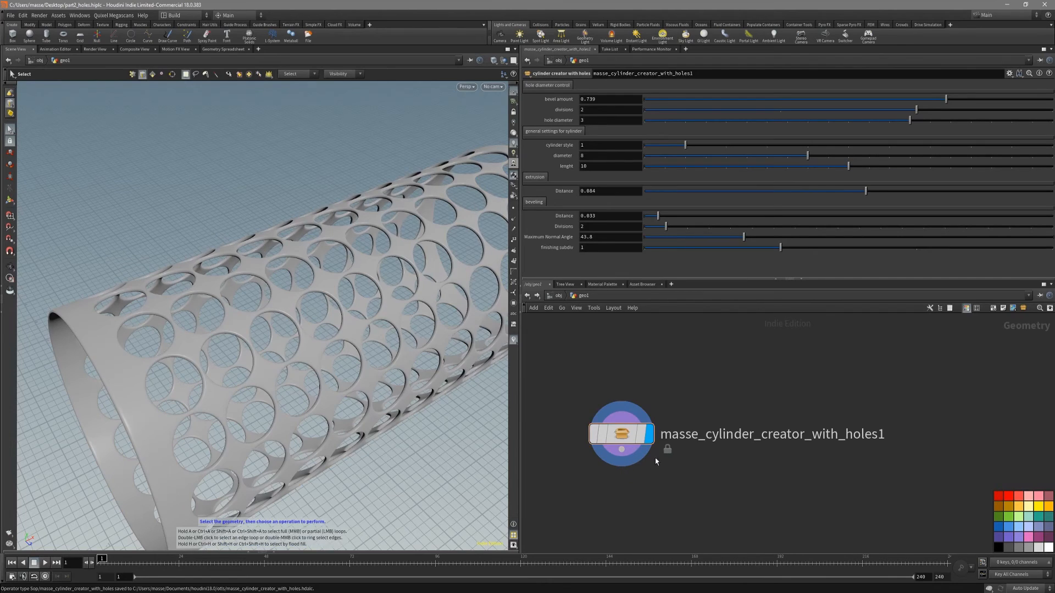
pyautogui.press('Tab')
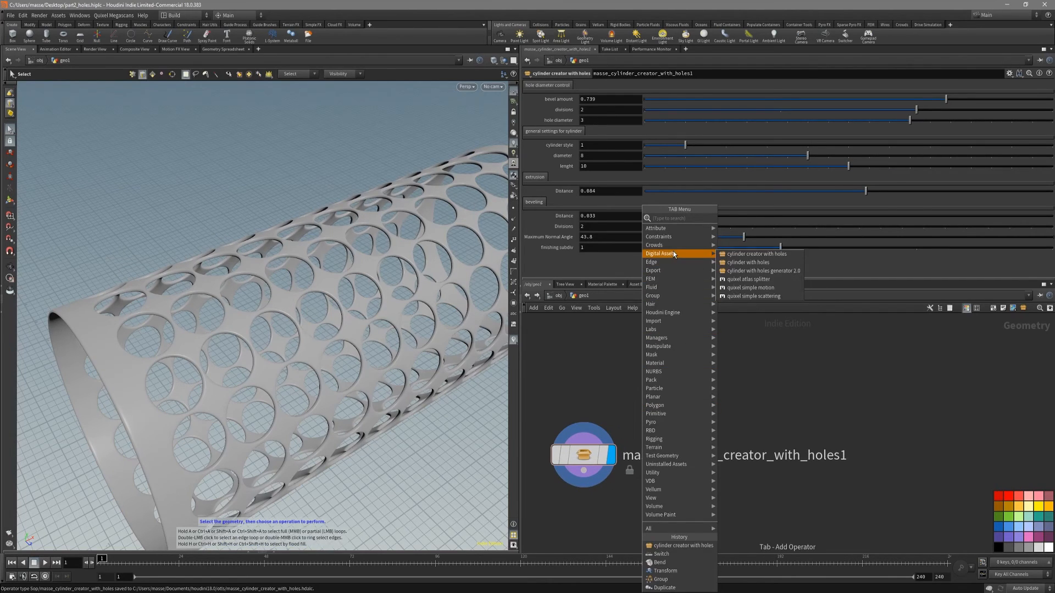
pyautogui.click(582, 312)
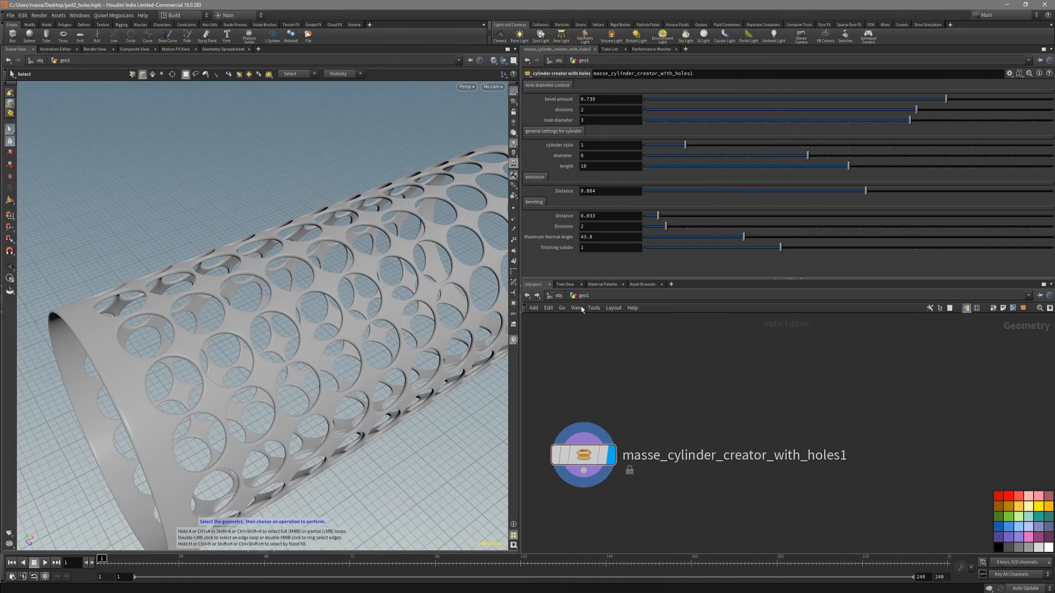
pyautogui.press('u')
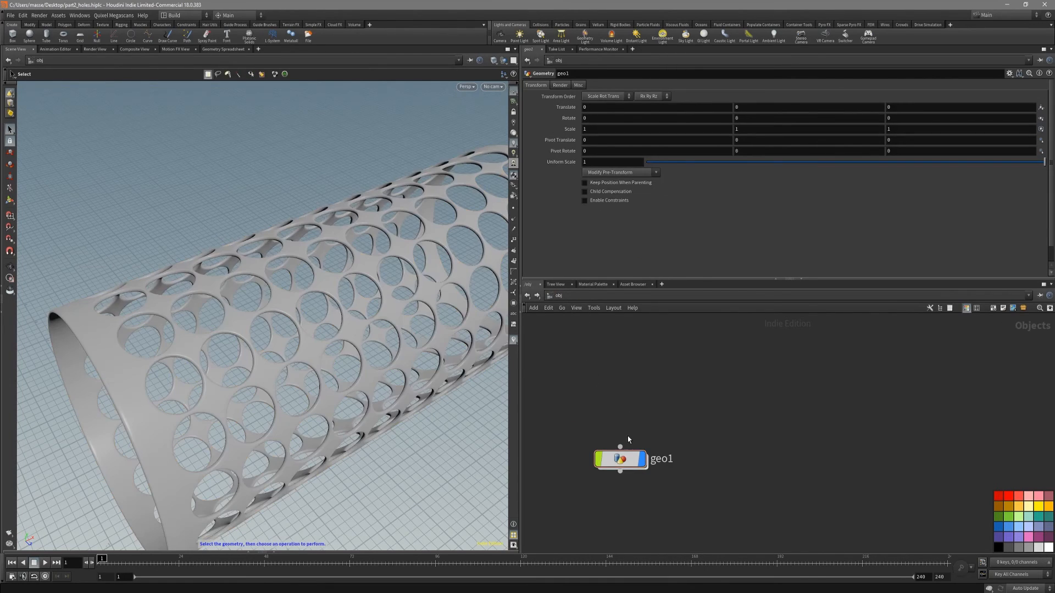
pyautogui.doubleClick(631, 457)
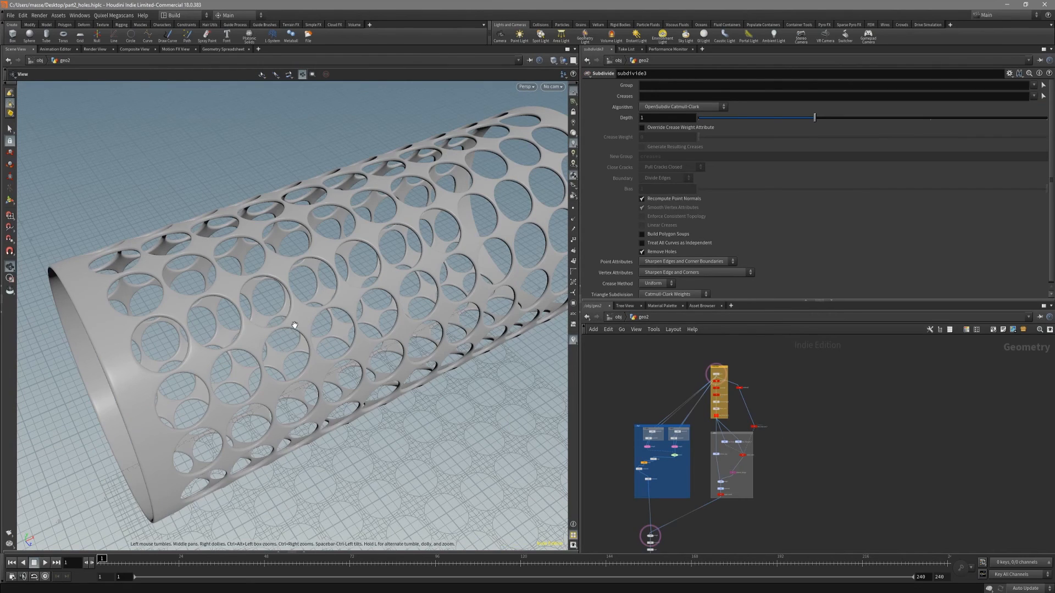
# Step: Examine the whole perforated tube and the geo2 node network, including its style1 and style2 branches, pattern group and final subdivision nodes
pyautogui.moveTo(305, 341); pyautogui.dragTo(377, 283)
pyautogui.scroll(-3, 695, 478)
pyautogui.moveTo(691, 511); pyautogui.dragTo(707, 493, button='middle')
pyautogui.scroll(-3, 703, 501)
pyautogui.scroll(5, 700, 508)
pyautogui.scroll(3, 667, 488)
pyautogui.moveTo(669, 447)
pyautogui.mouseDown(button='middle')
pyautogui.moveTo(647, 535)
pyautogui.moveTo(680, 431)
pyautogui.mouseUp(button='middle')
pyautogui.scroll(-3, 647, 535)
pyautogui.scroll(4, 651, 461)
pyautogui.moveTo(646, 526); pyautogui.dragTo(671, 535, button='middle')
pyautogui.scroll(-3, 678, 478)
pyautogui.scroll(-3, 684, 485)
pyautogui.moveTo(680, 499); pyautogui.dragTo(710, 408, button='middle')
pyautogui.scroll(4, 685, 462)
pyautogui.scroll(3, 629, 446)
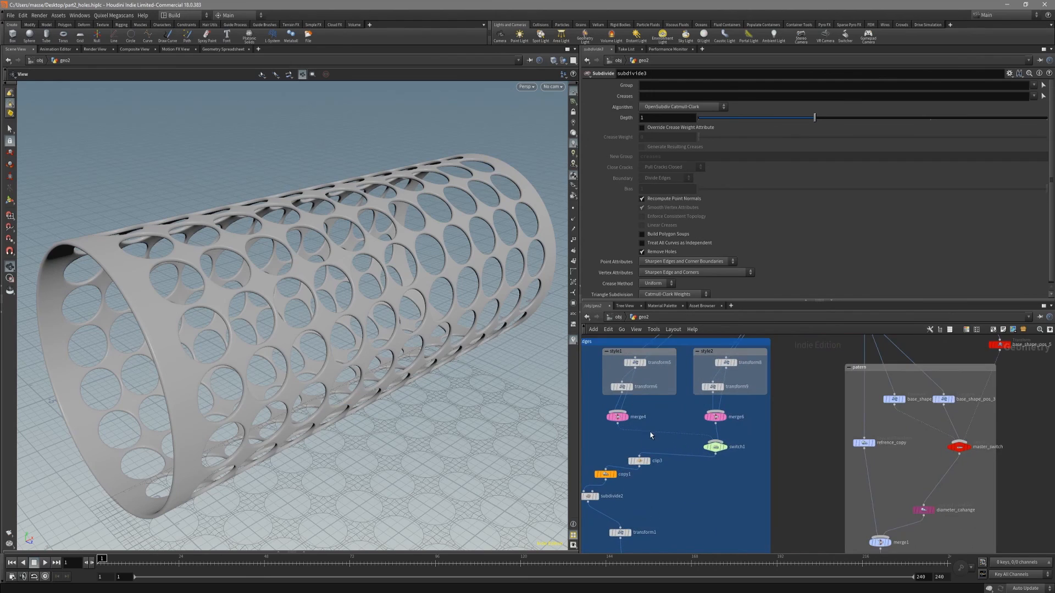
pyautogui.scroll(-1, 650, 431)
pyautogui.moveTo(654, 429); pyautogui.dragTo(651, 470, button='middle')
pyautogui.scroll(-1, 651, 467)
pyautogui.moveTo(674, 514); pyautogui.dragTo(654, 444, button='middle')
pyautogui.scroll(-1, 644, 466)
pyautogui.scroll(-3, 645, 471)
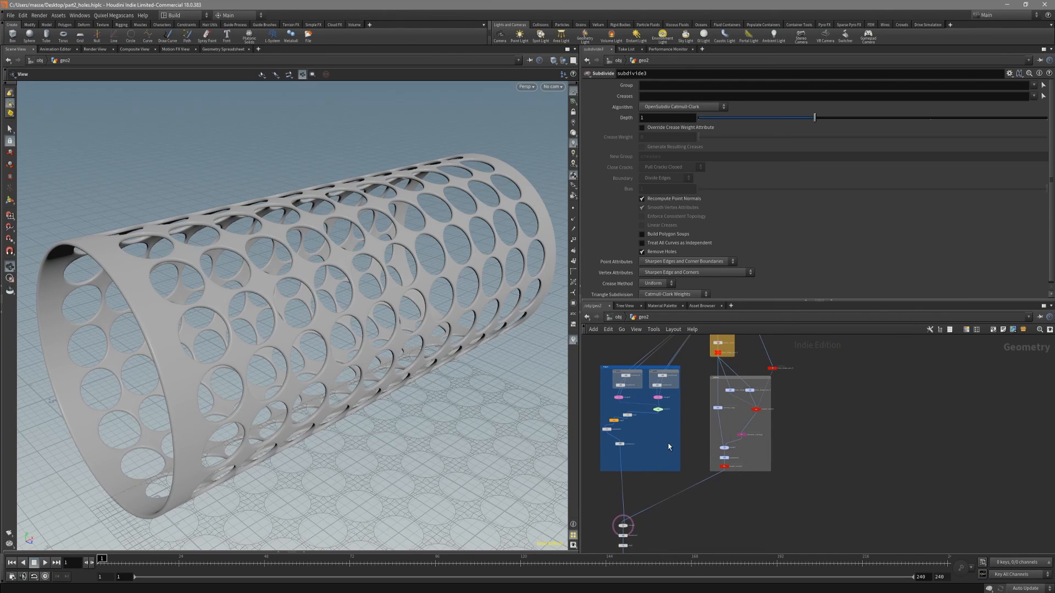